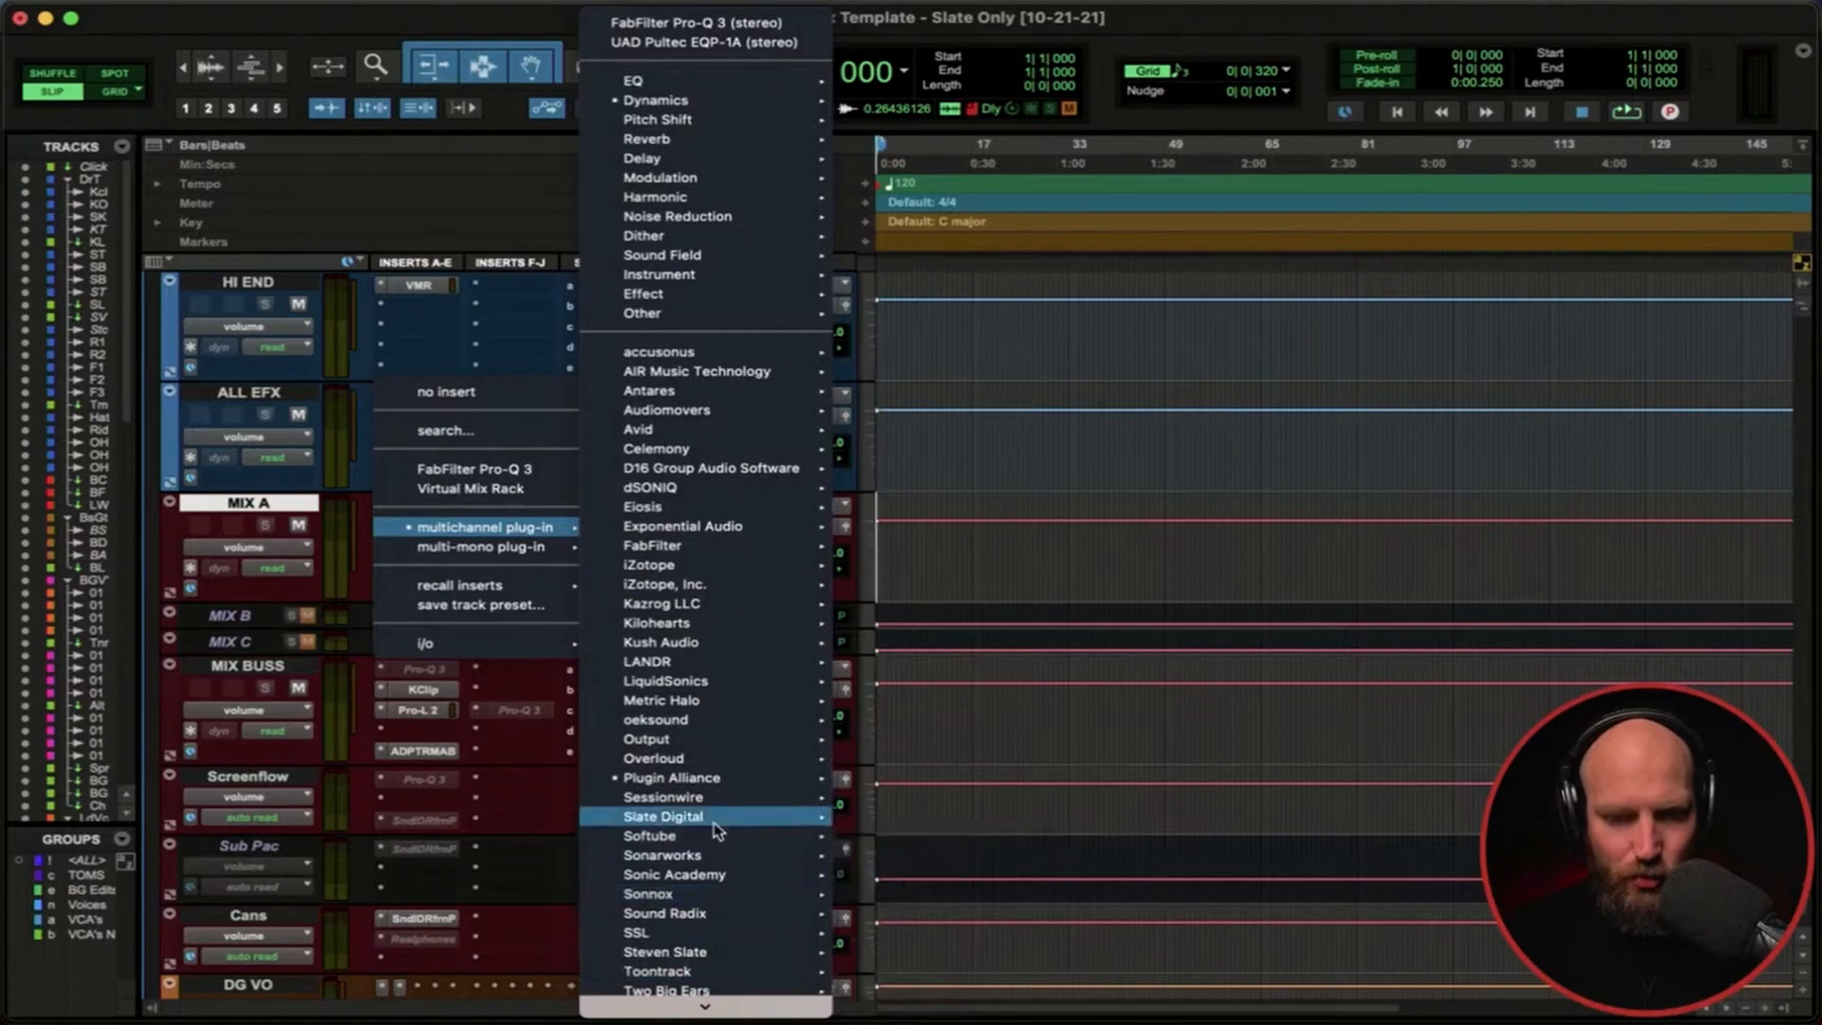
Insert Slate Digital FG-Grey on MIX A's second insert slot with a 3.0 ratio and auto release, and adjust its high-pass filter.
{"action": "mouse_move", "coordinate": [711, 816]}
{"action": "left_click", "coordinate": [964, 898]}
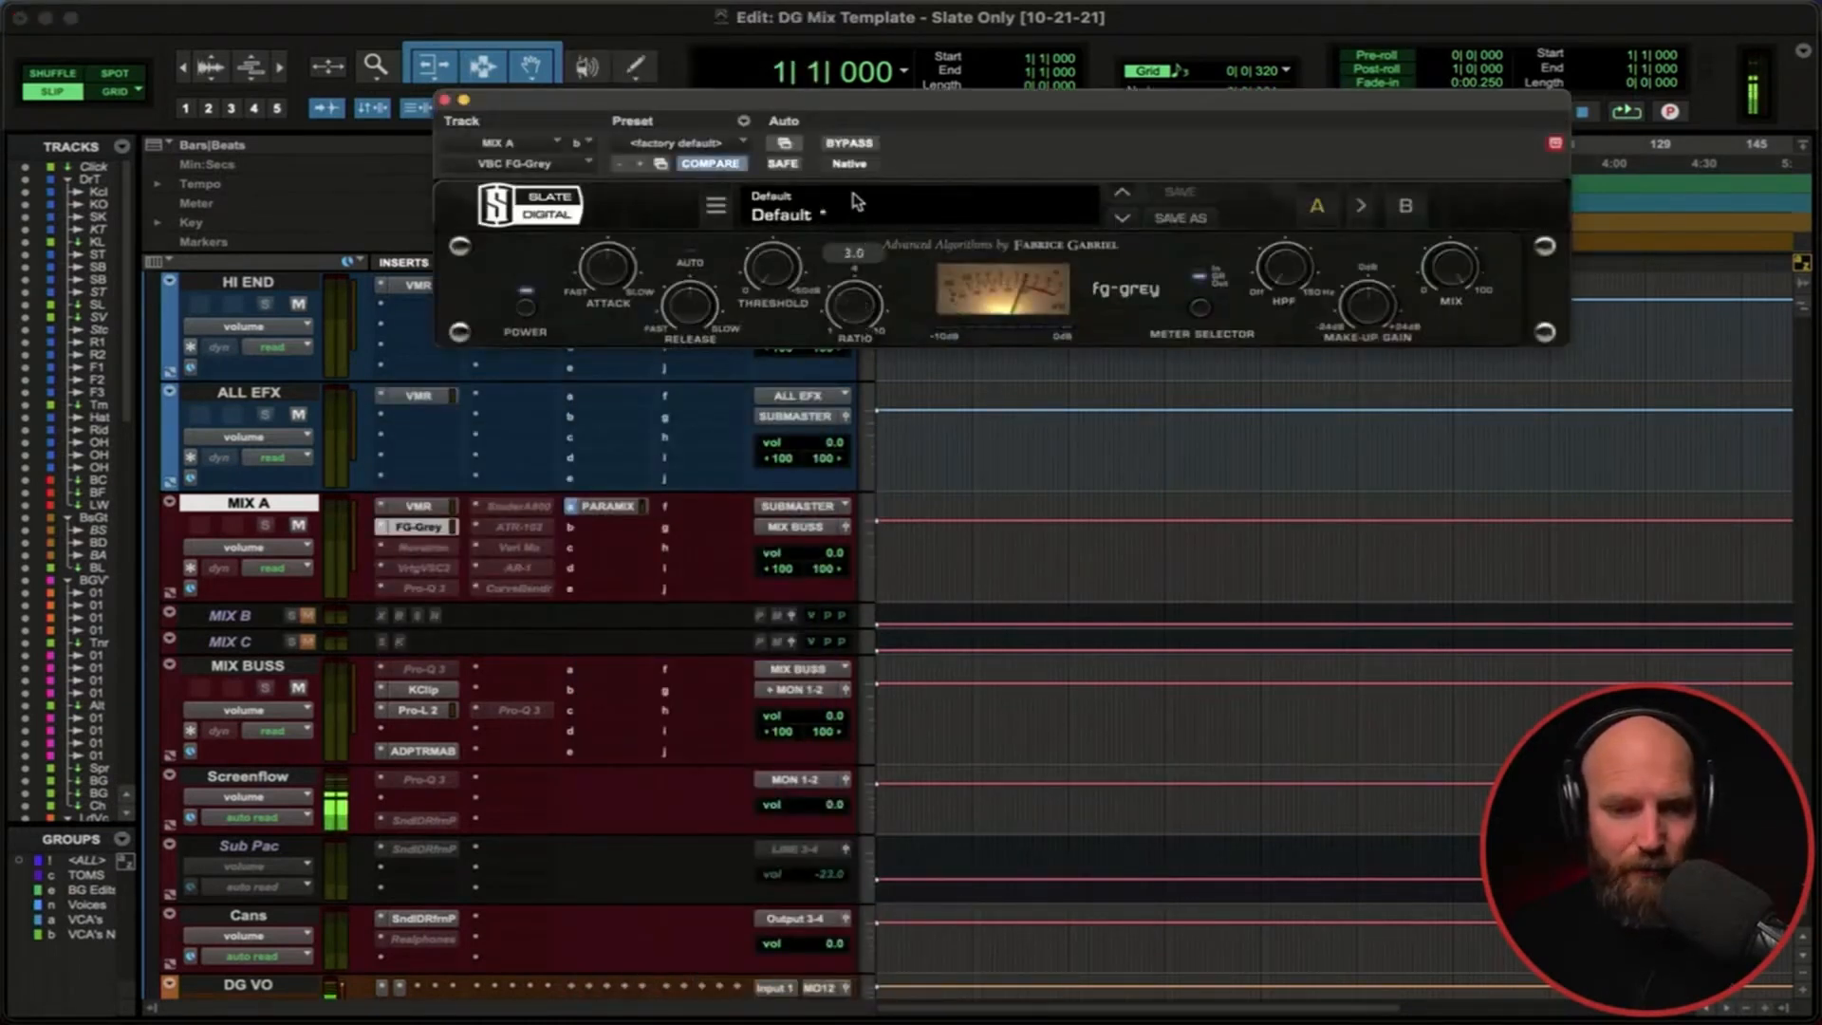
{"action": "left_click", "coordinate": [694, 265]}
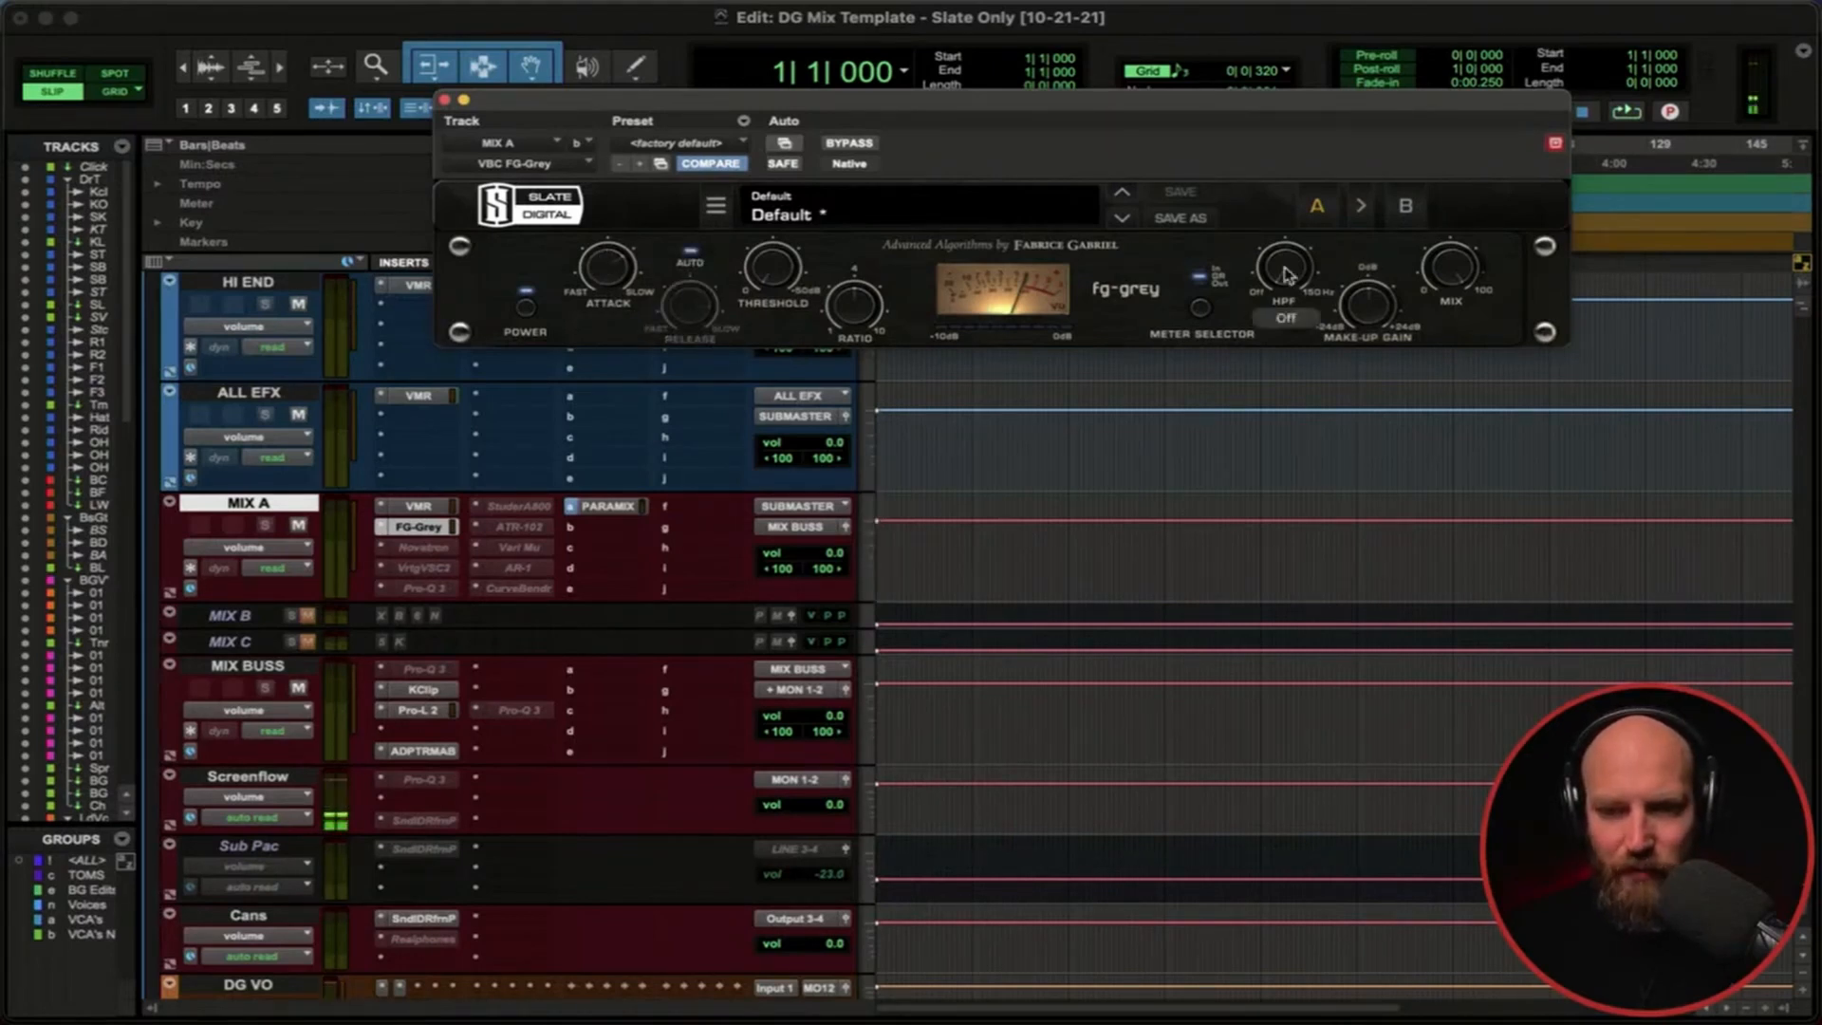
{"action": "left_click_drag", "start_coordinate": [1285, 270], "coordinate": [1277, 177]}
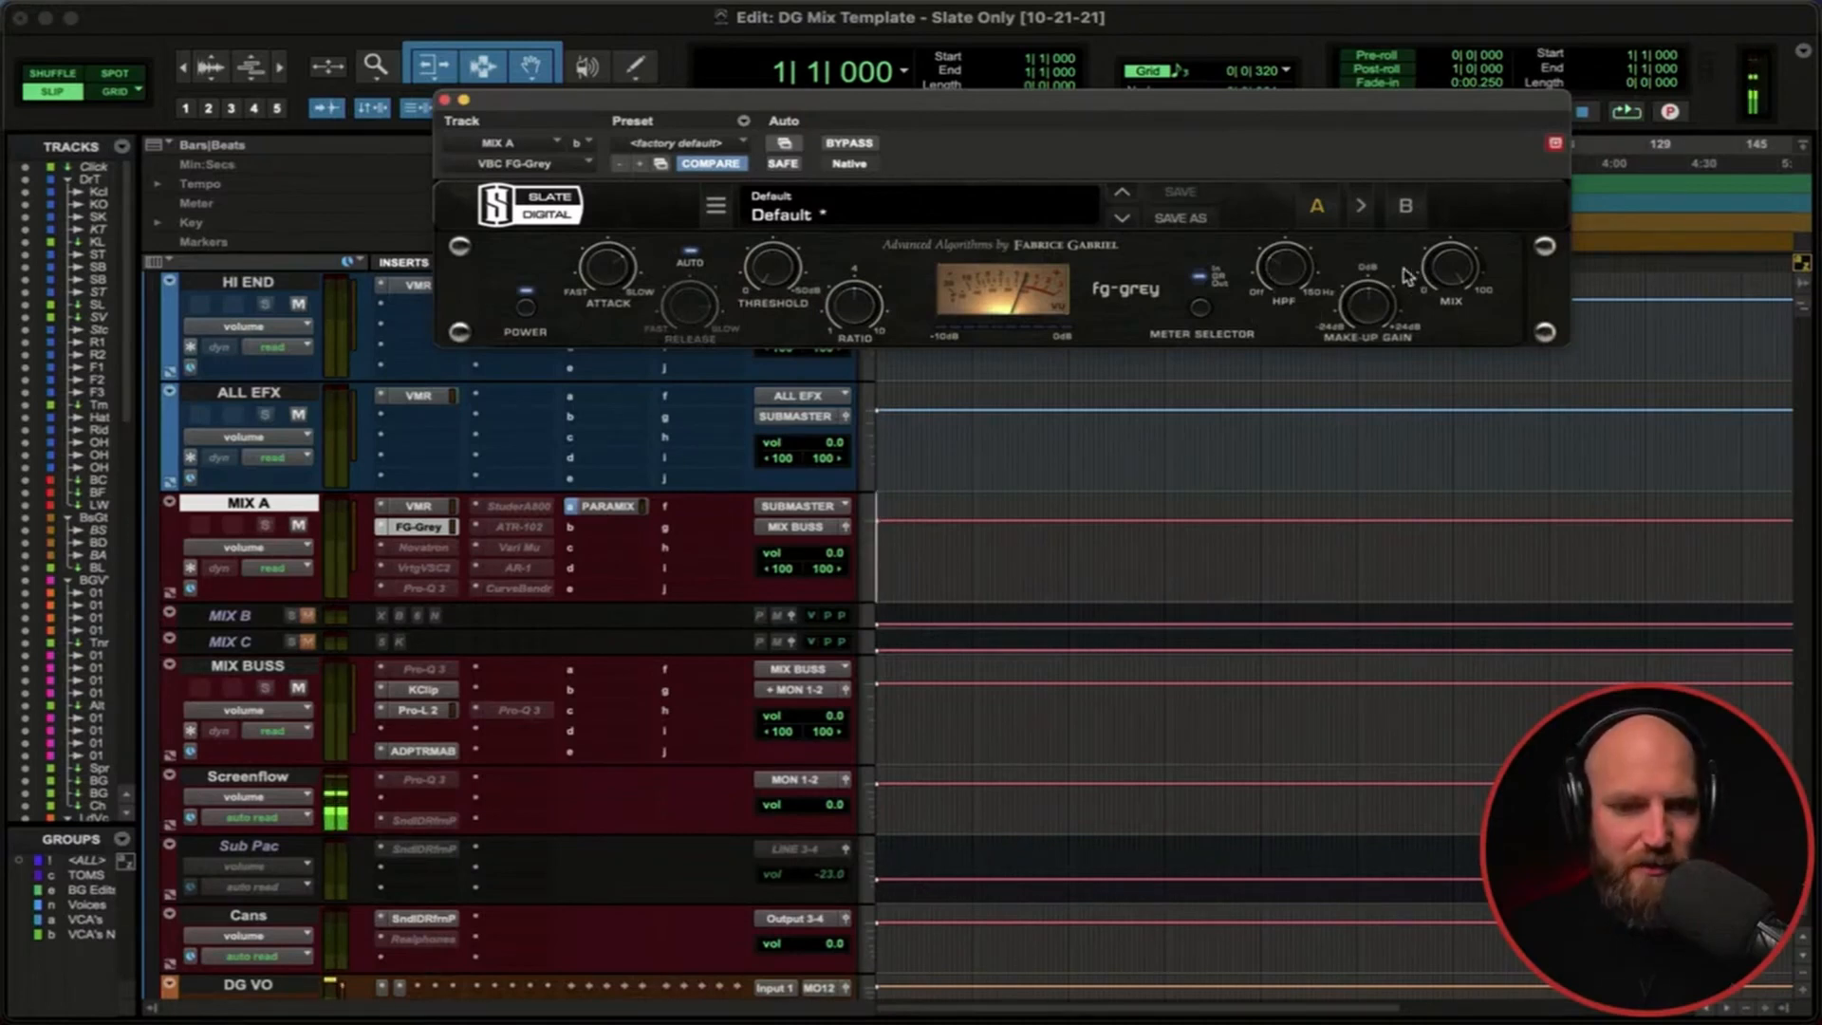
{"action": "mouse_move", "coordinate": [1372, 313]}
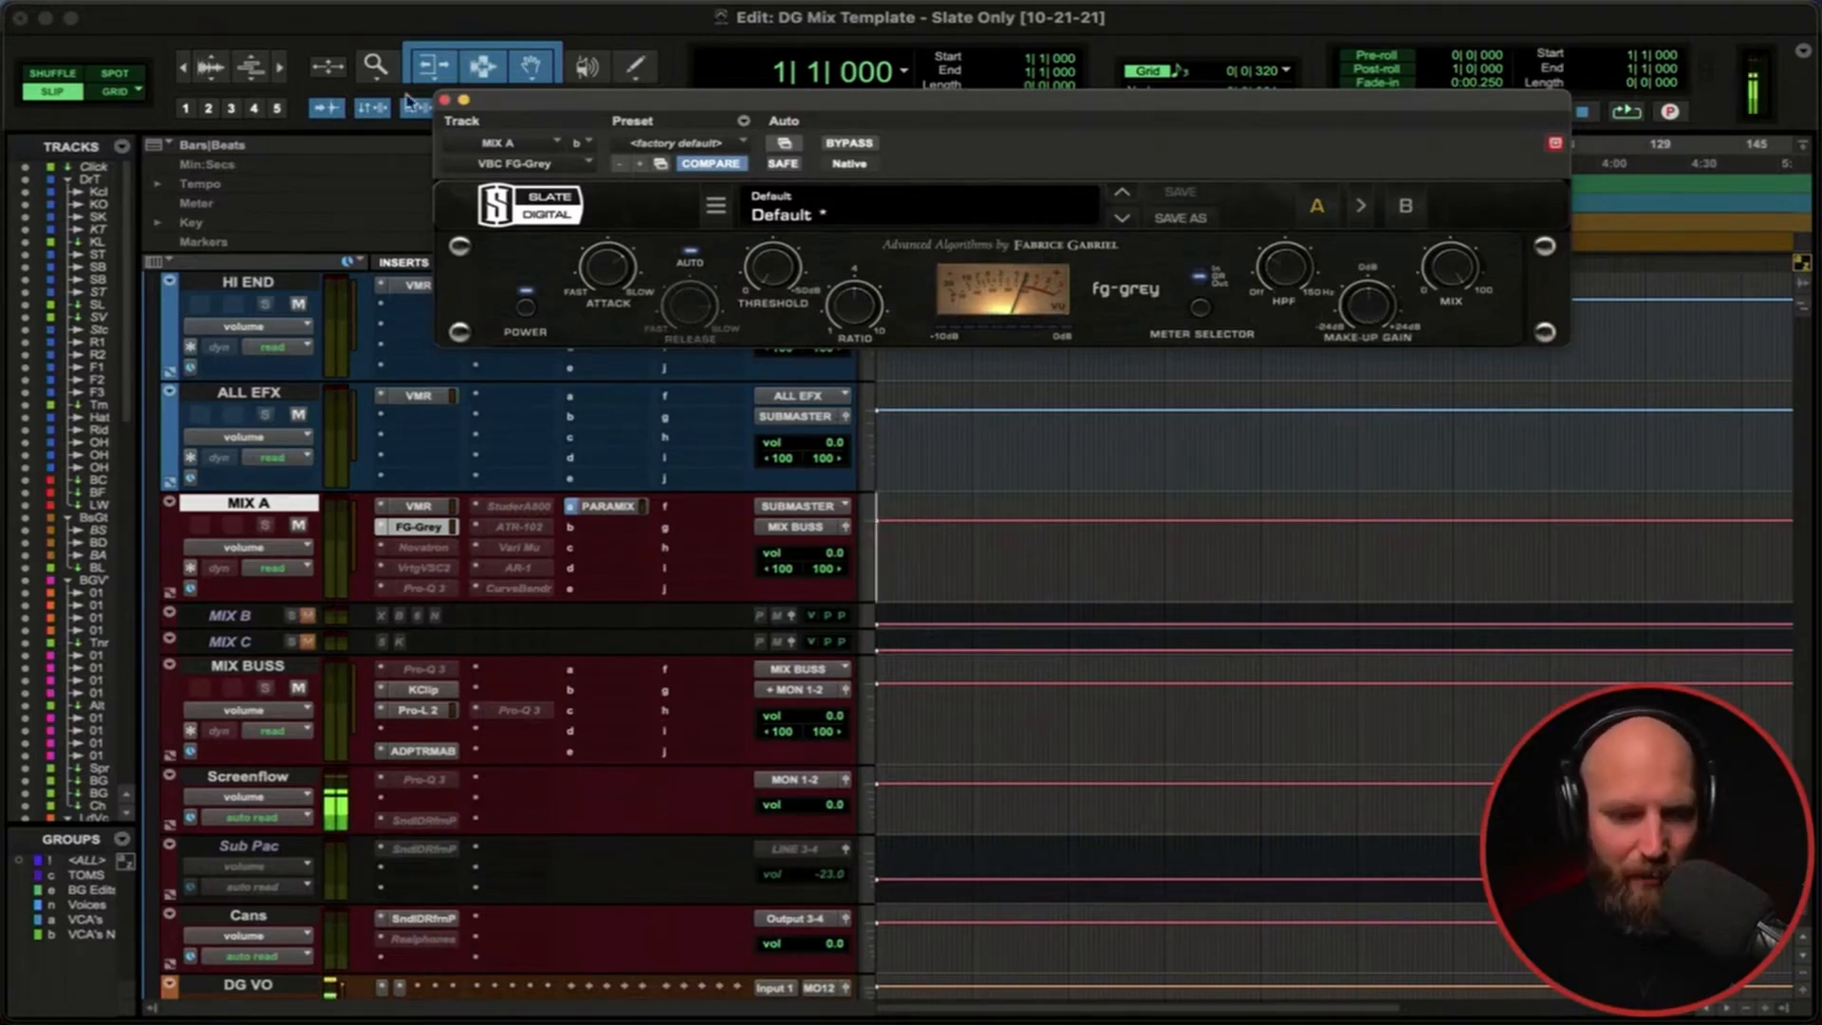
Bypass FG-Grey on MIX A and clear the old inactive inserts below it.
{"action": "left_click", "coordinate": [444, 100]}
{"action": "left_click", "coordinate": [423, 525], "text": "super"}
{"action": "left_click", "coordinate": [382, 568]}
{"action": "left_click", "coordinate": [438, 433]}
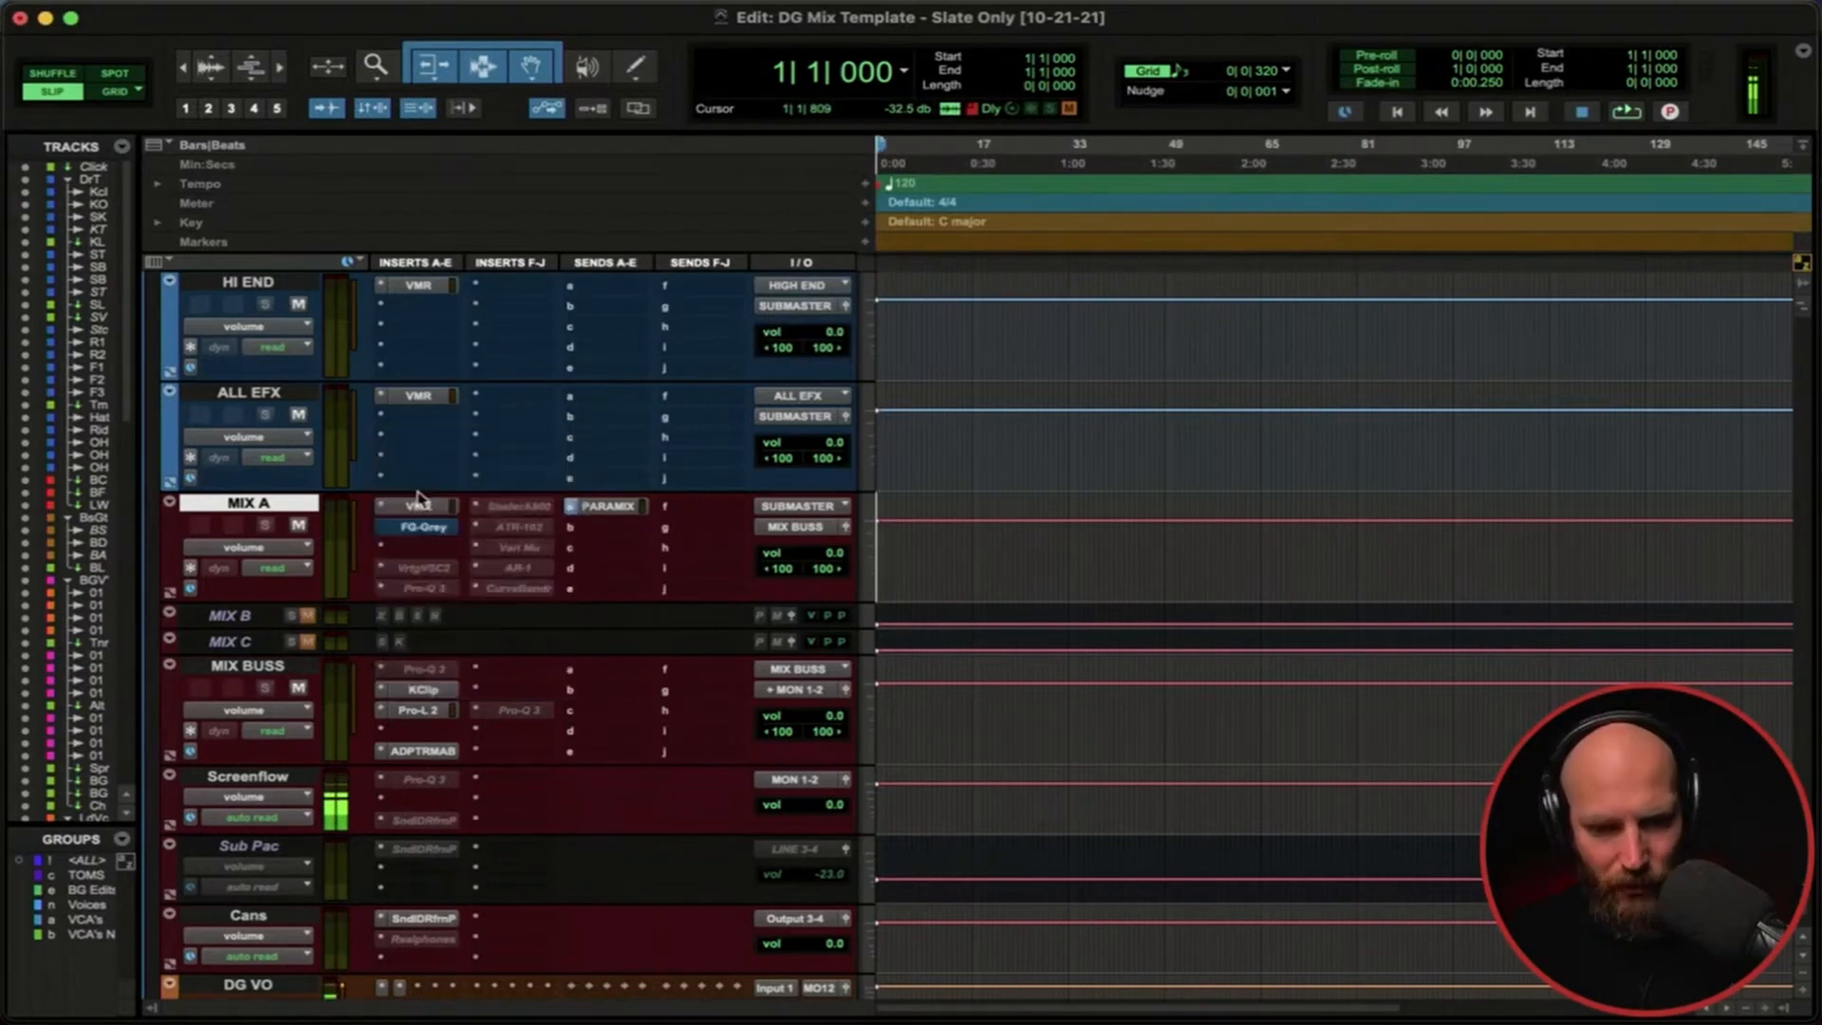
Insert Inf EQ (stereo) in MIX A's third insert slot and make it inactive.
{"action": "left_click", "coordinate": [384, 550]}
{"action": "type", "text": "in"}
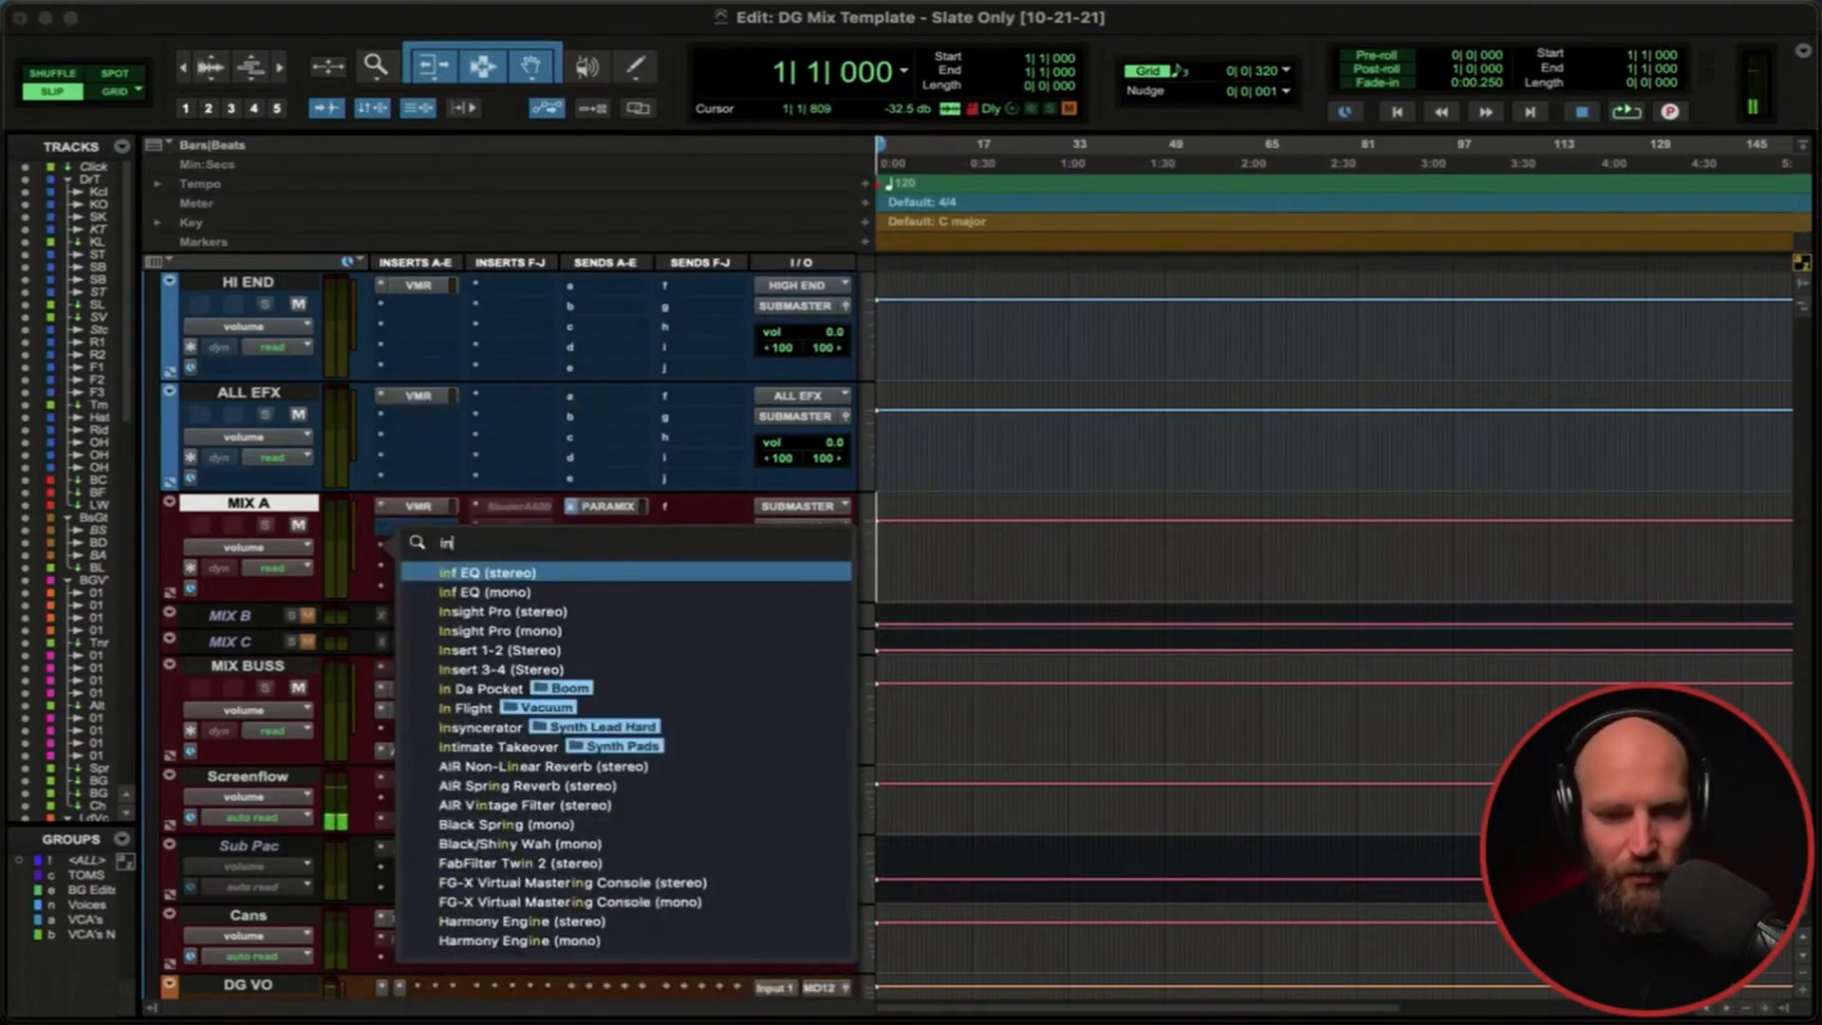
{"action": "key", "text": "Return"}
{"action": "left_click", "coordinate": [444, 101]}
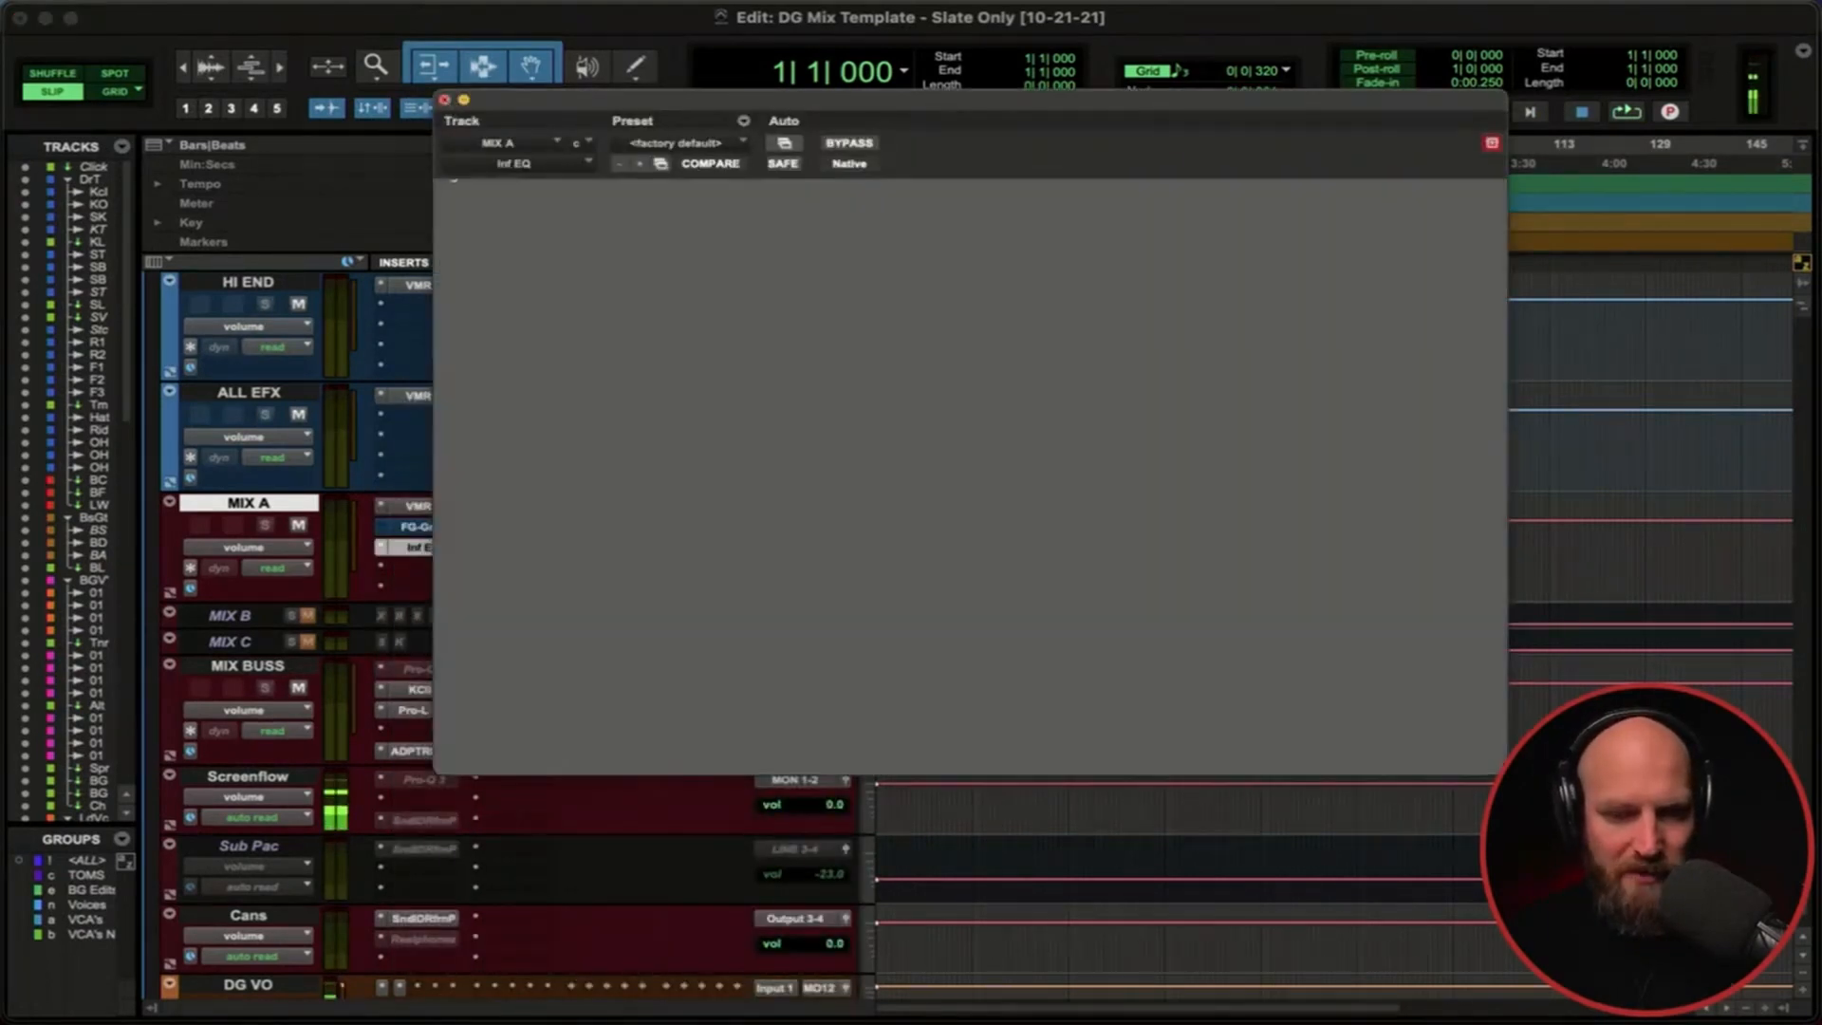
{"action": "left_click", "coordinate": [423, 548], "text": "super"}
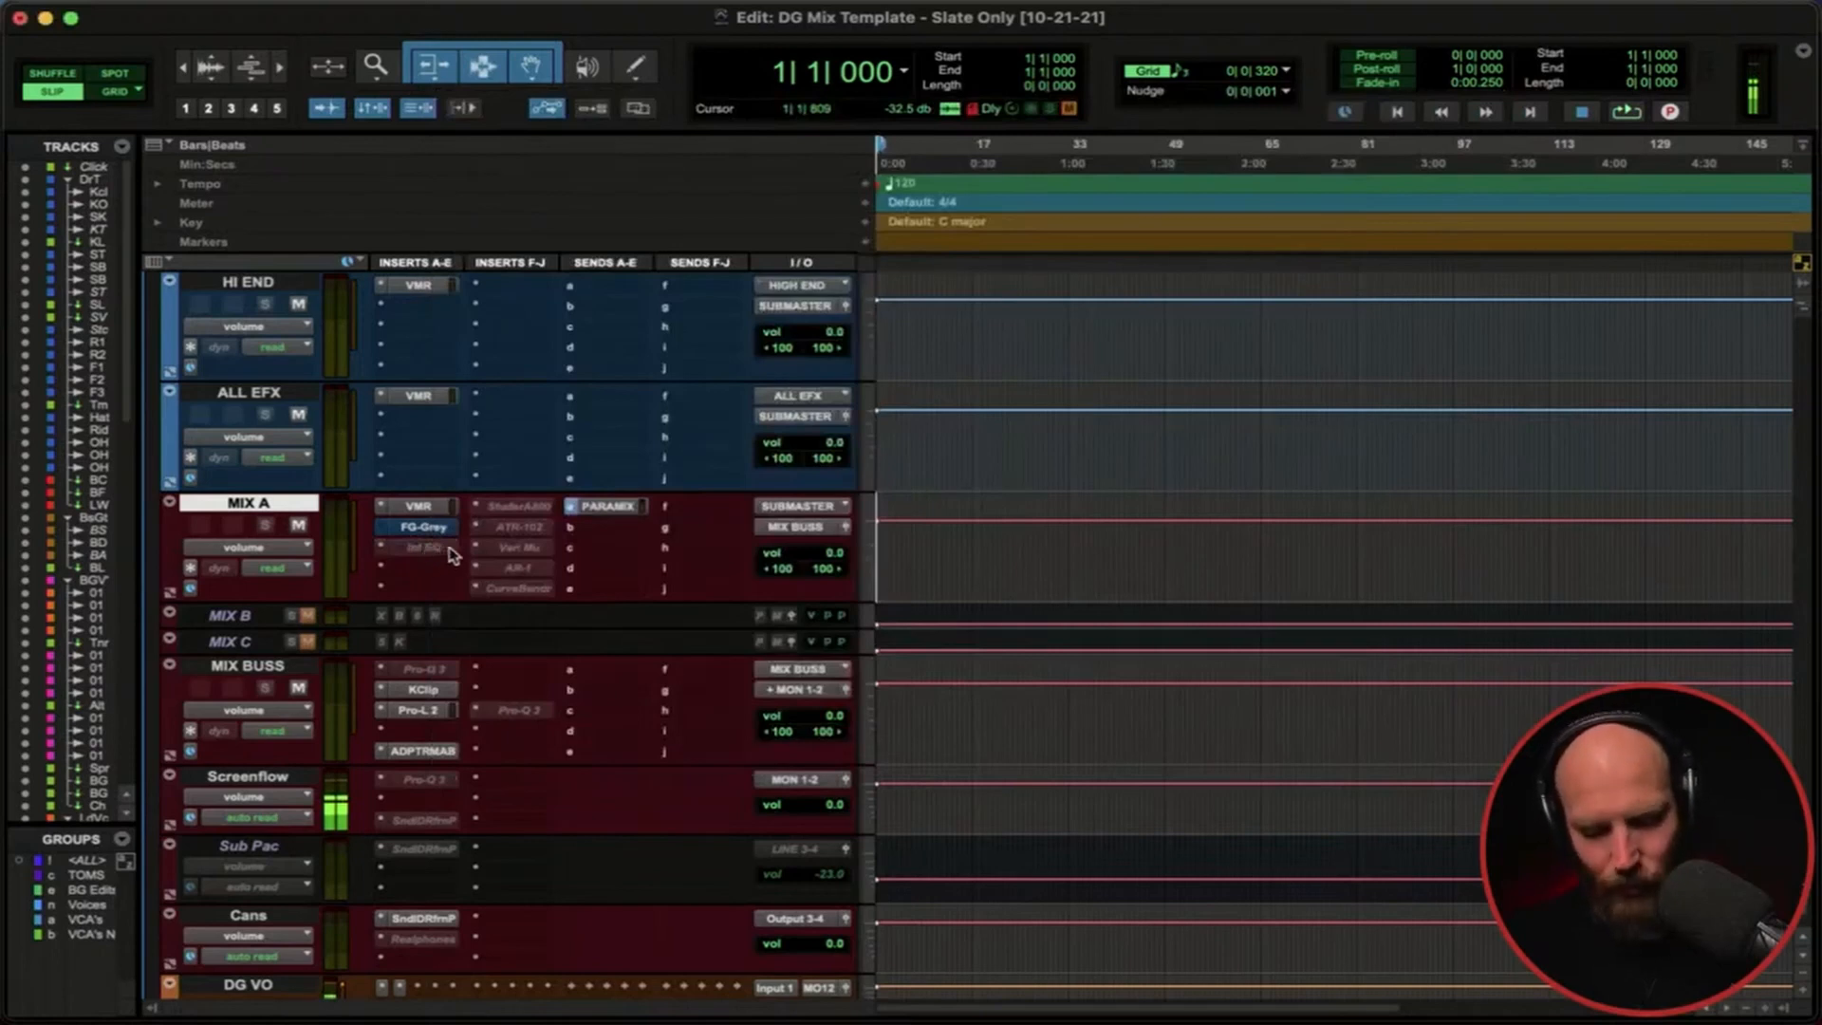
Add VTM as an inactive insert in MIX A's fourth slot and clear the track's F-J inserts.
{"action": "left_click", "coordinate": [405, 574]}
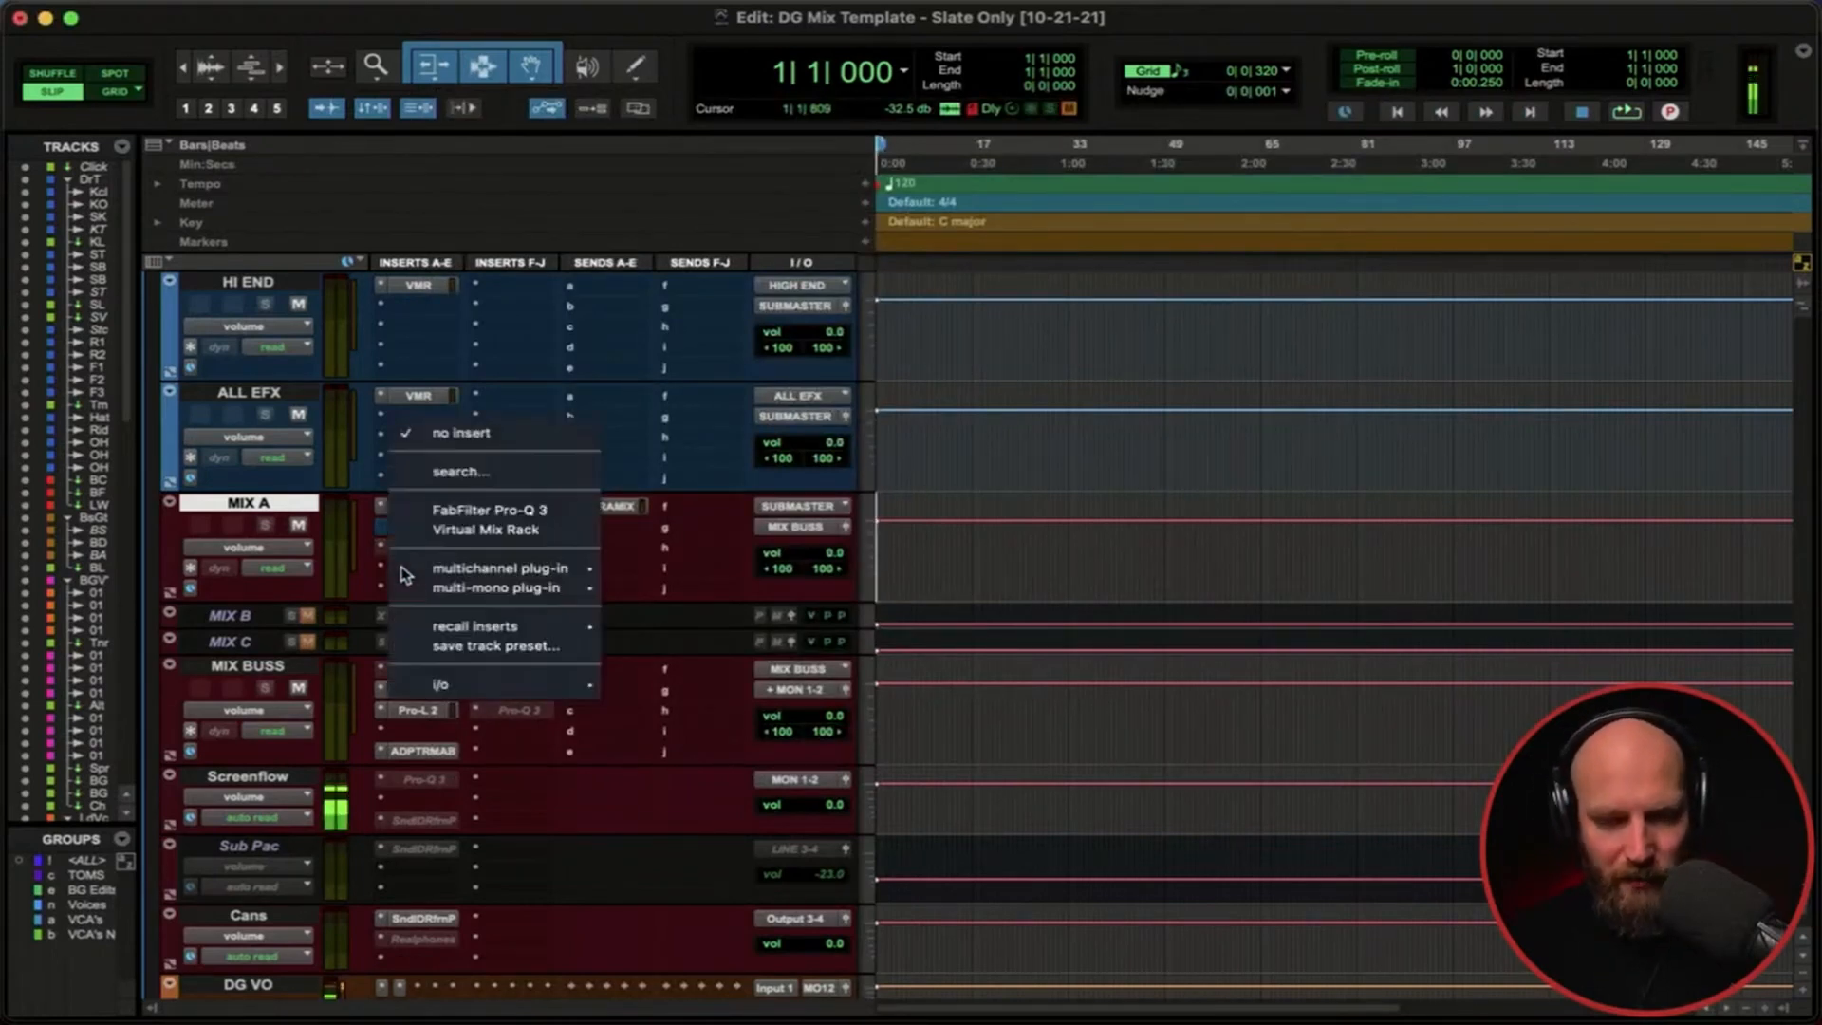
{"action": "type", "text": "vtm"}
{"action": "key", "text": "Return"}
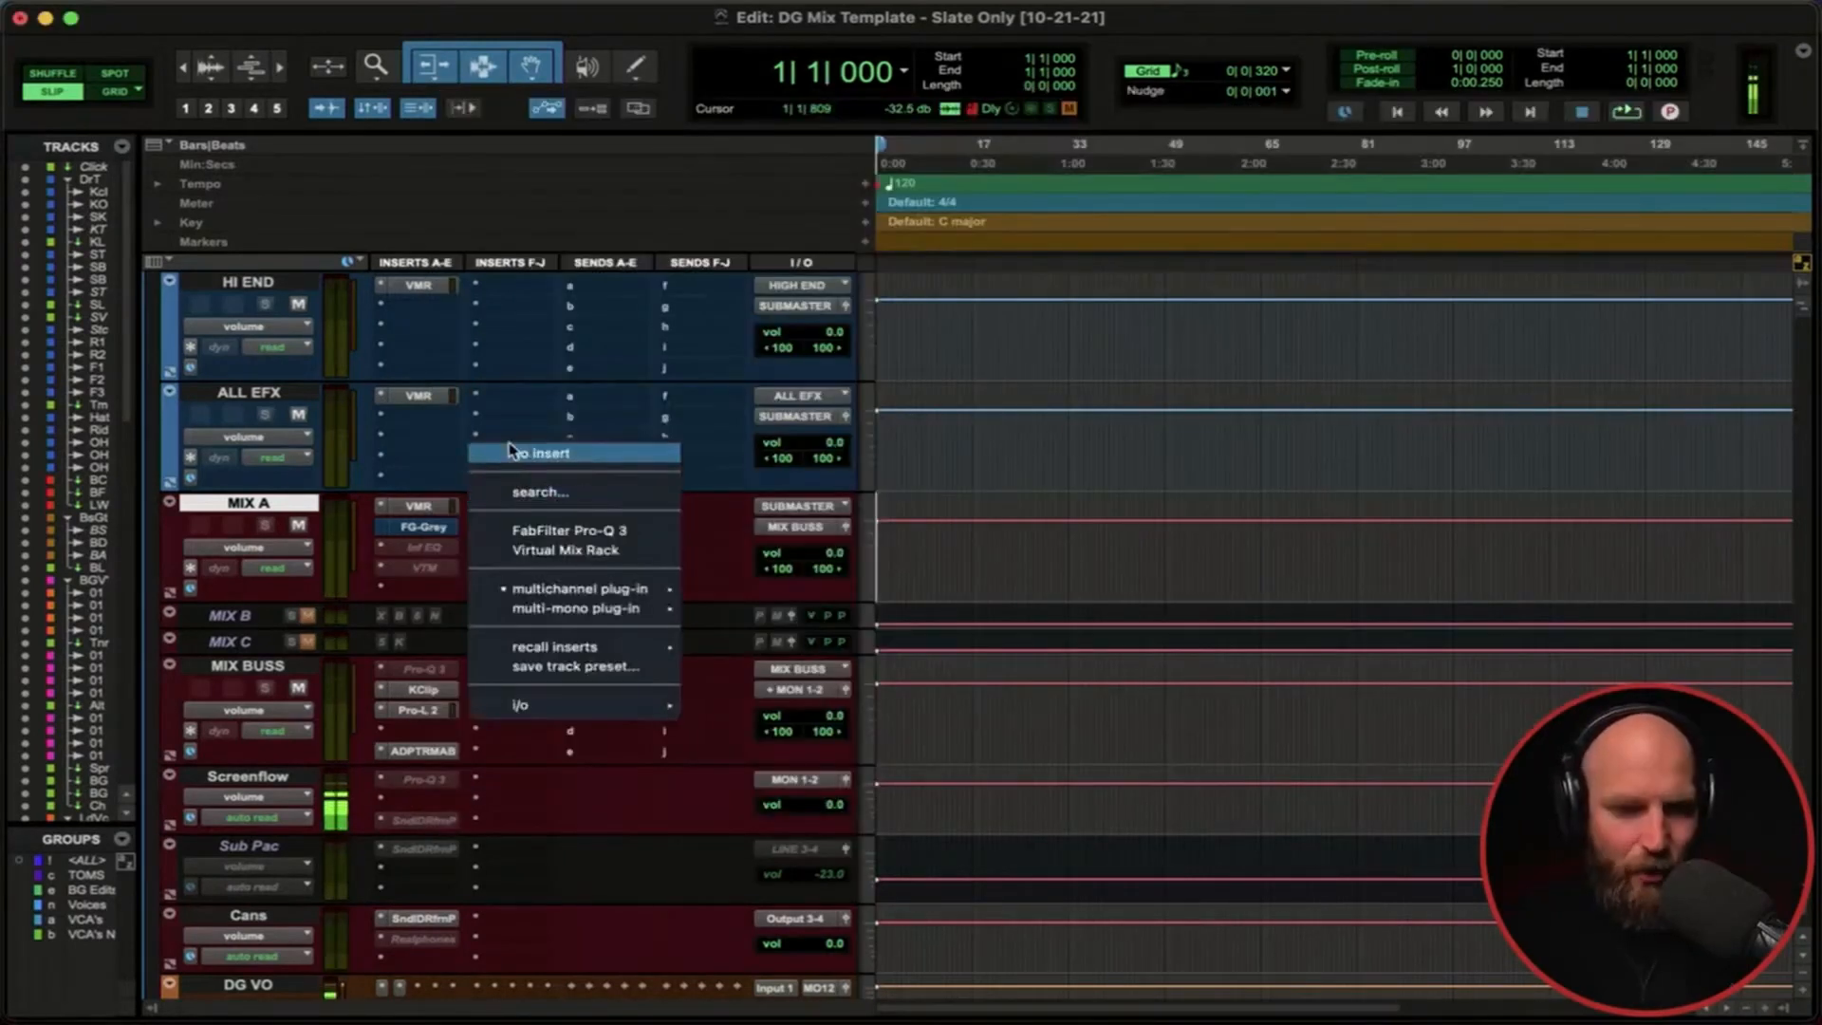
{"action": "left_click", "coordinate": [511, 451]}
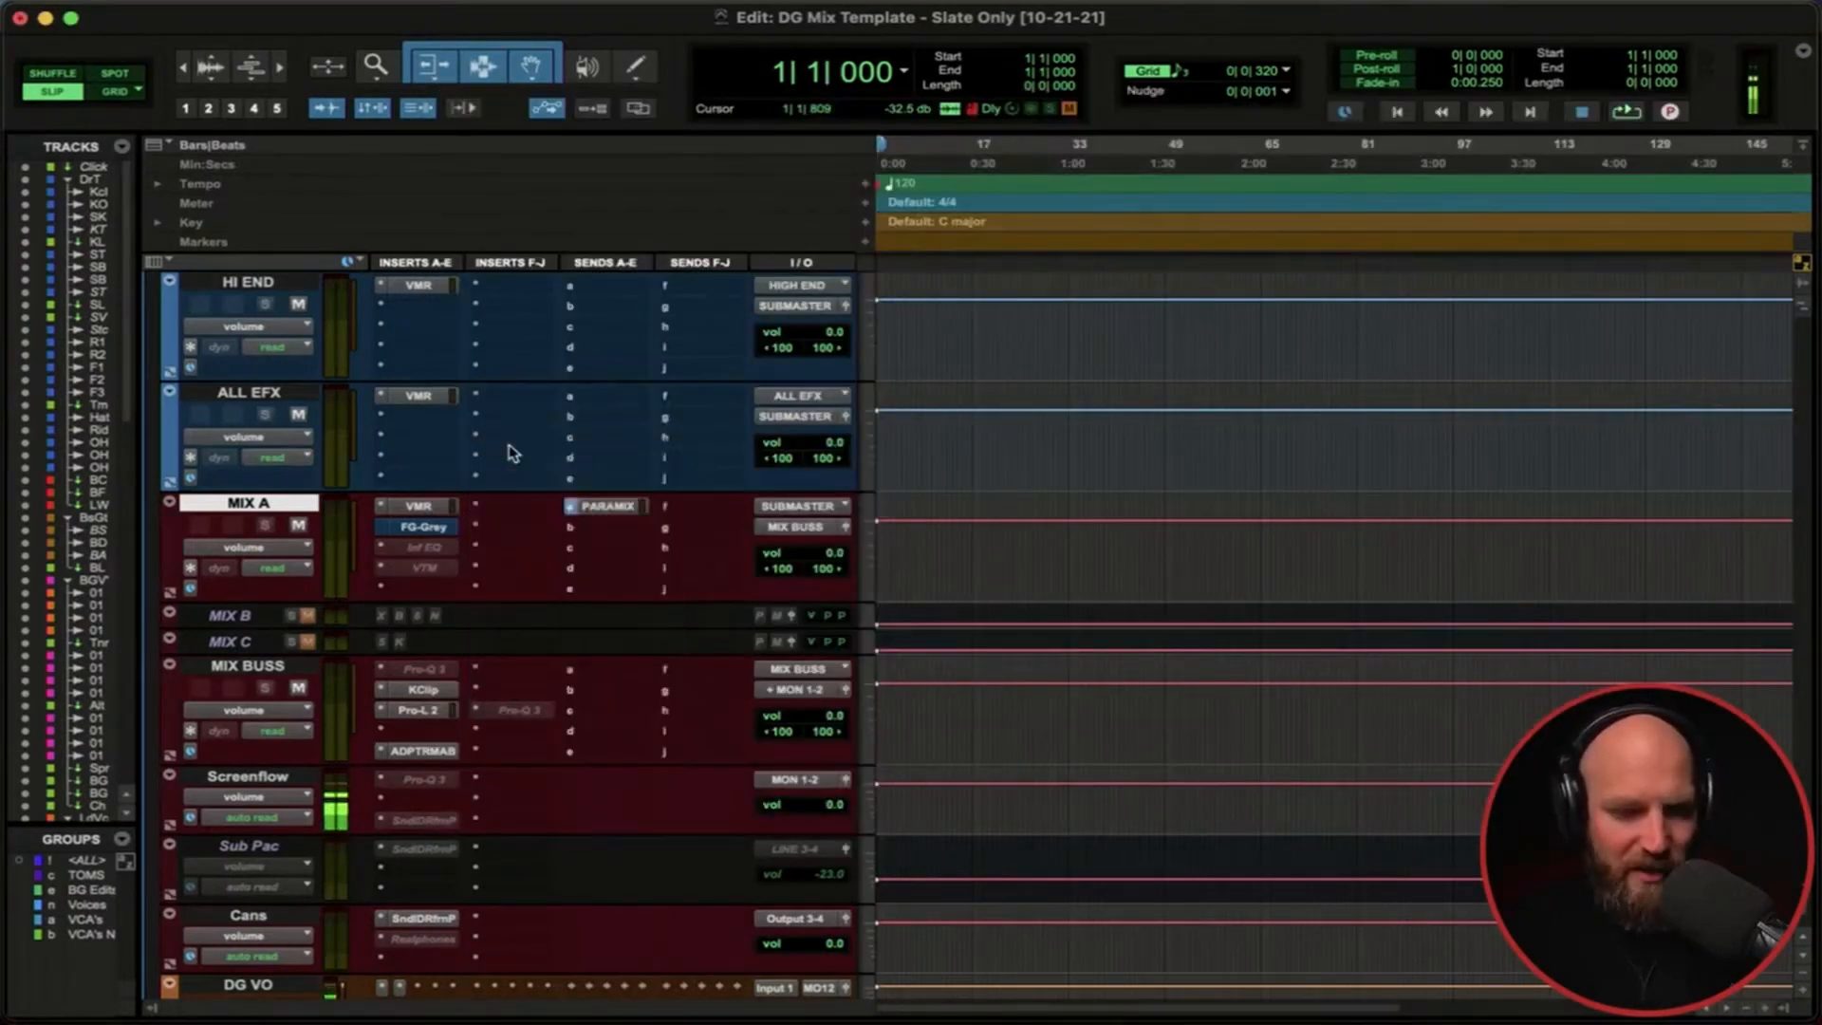
Enlarge the MIX B track's height and make the track active.
{"action": "left_click", "coordinate": [233, 621]}
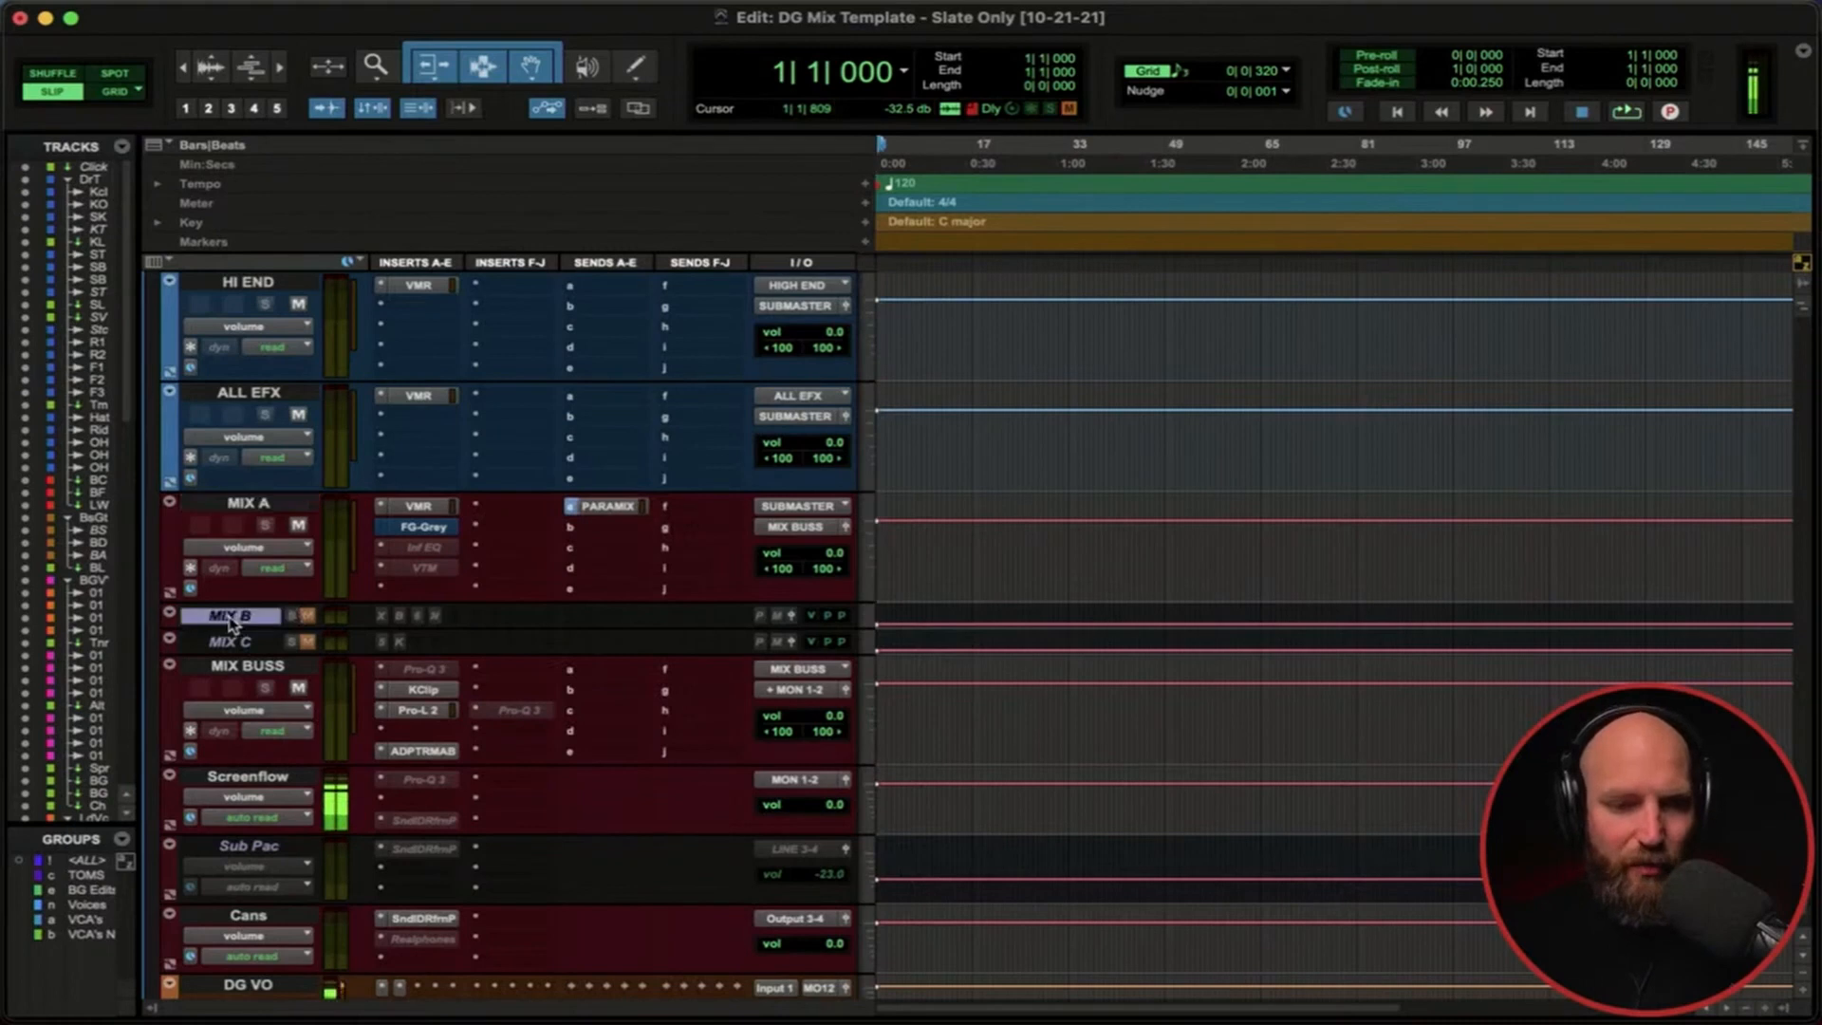
{"action": "key", "text": "ctrl+Up"}
{"action": "key", "text": "ctrl+Up"}
{"action": "key", "text": "ctrl+Up"}
{"action": "scroll", "coordinate": [233, 624], "scroll_direction": "down", "scroll_amount": 1}
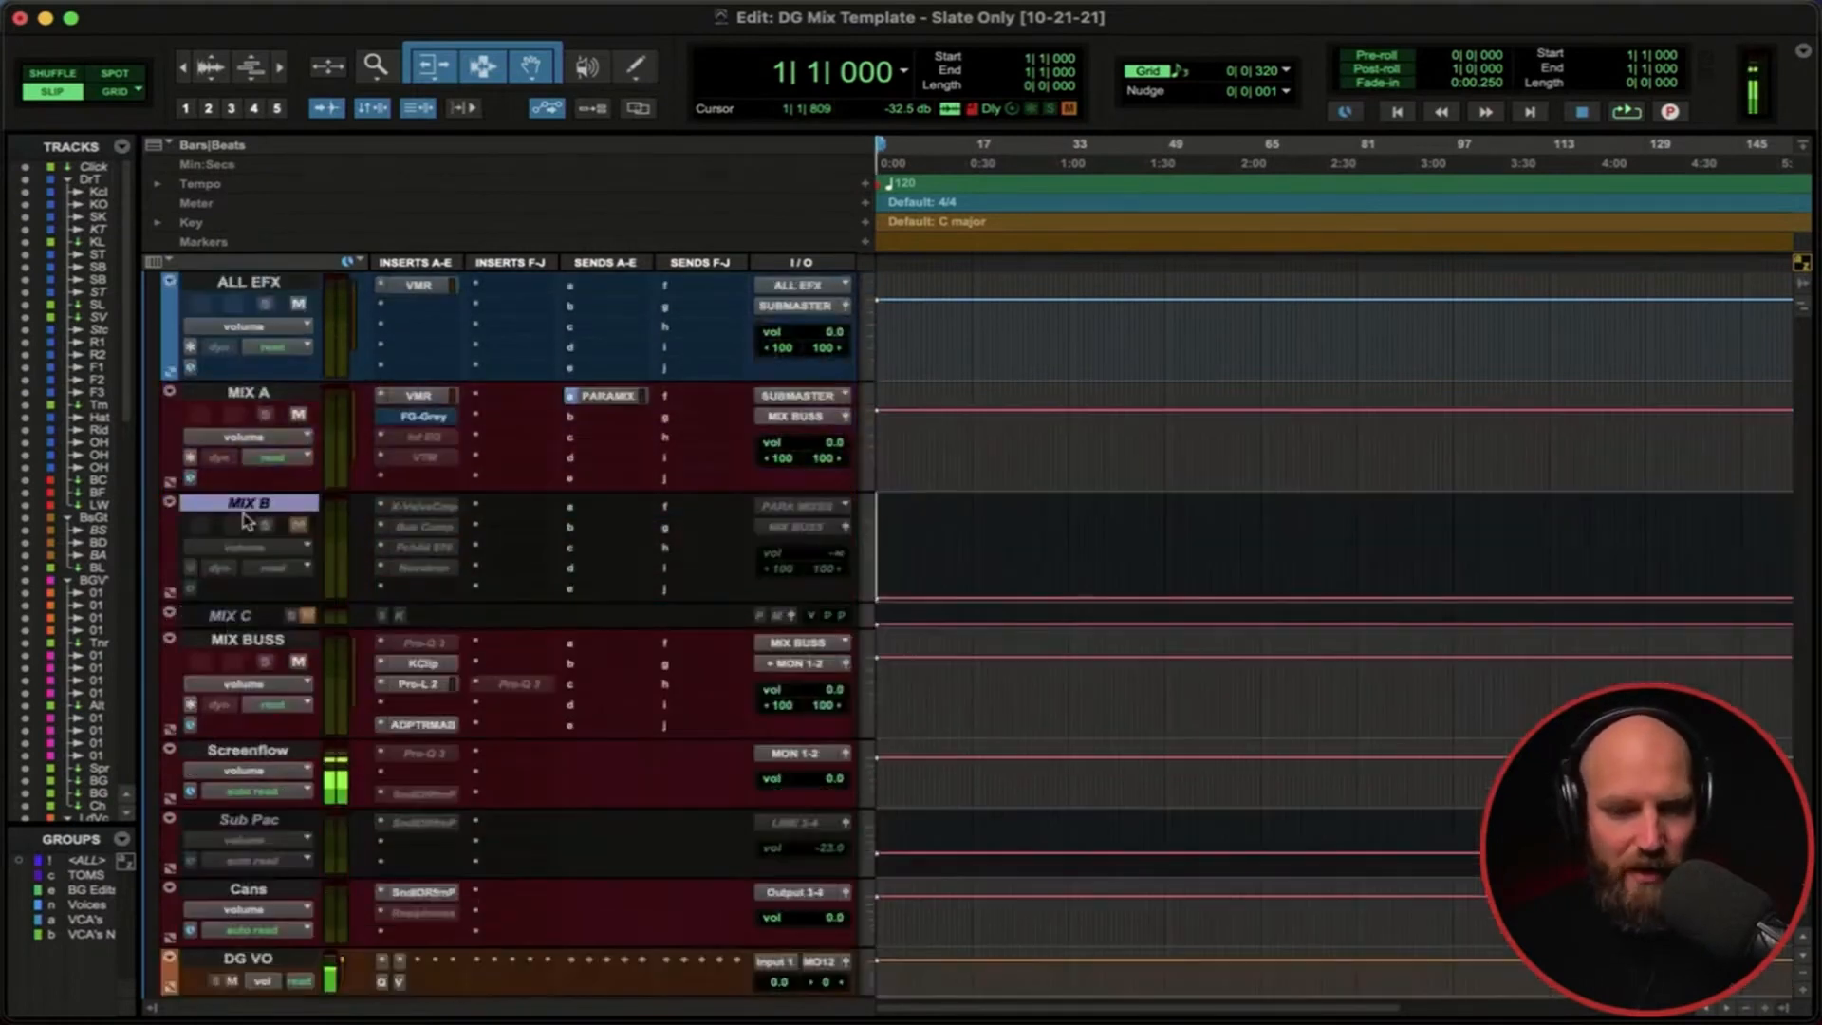
{"action": "right_click", "coordinate": [244, 512]}
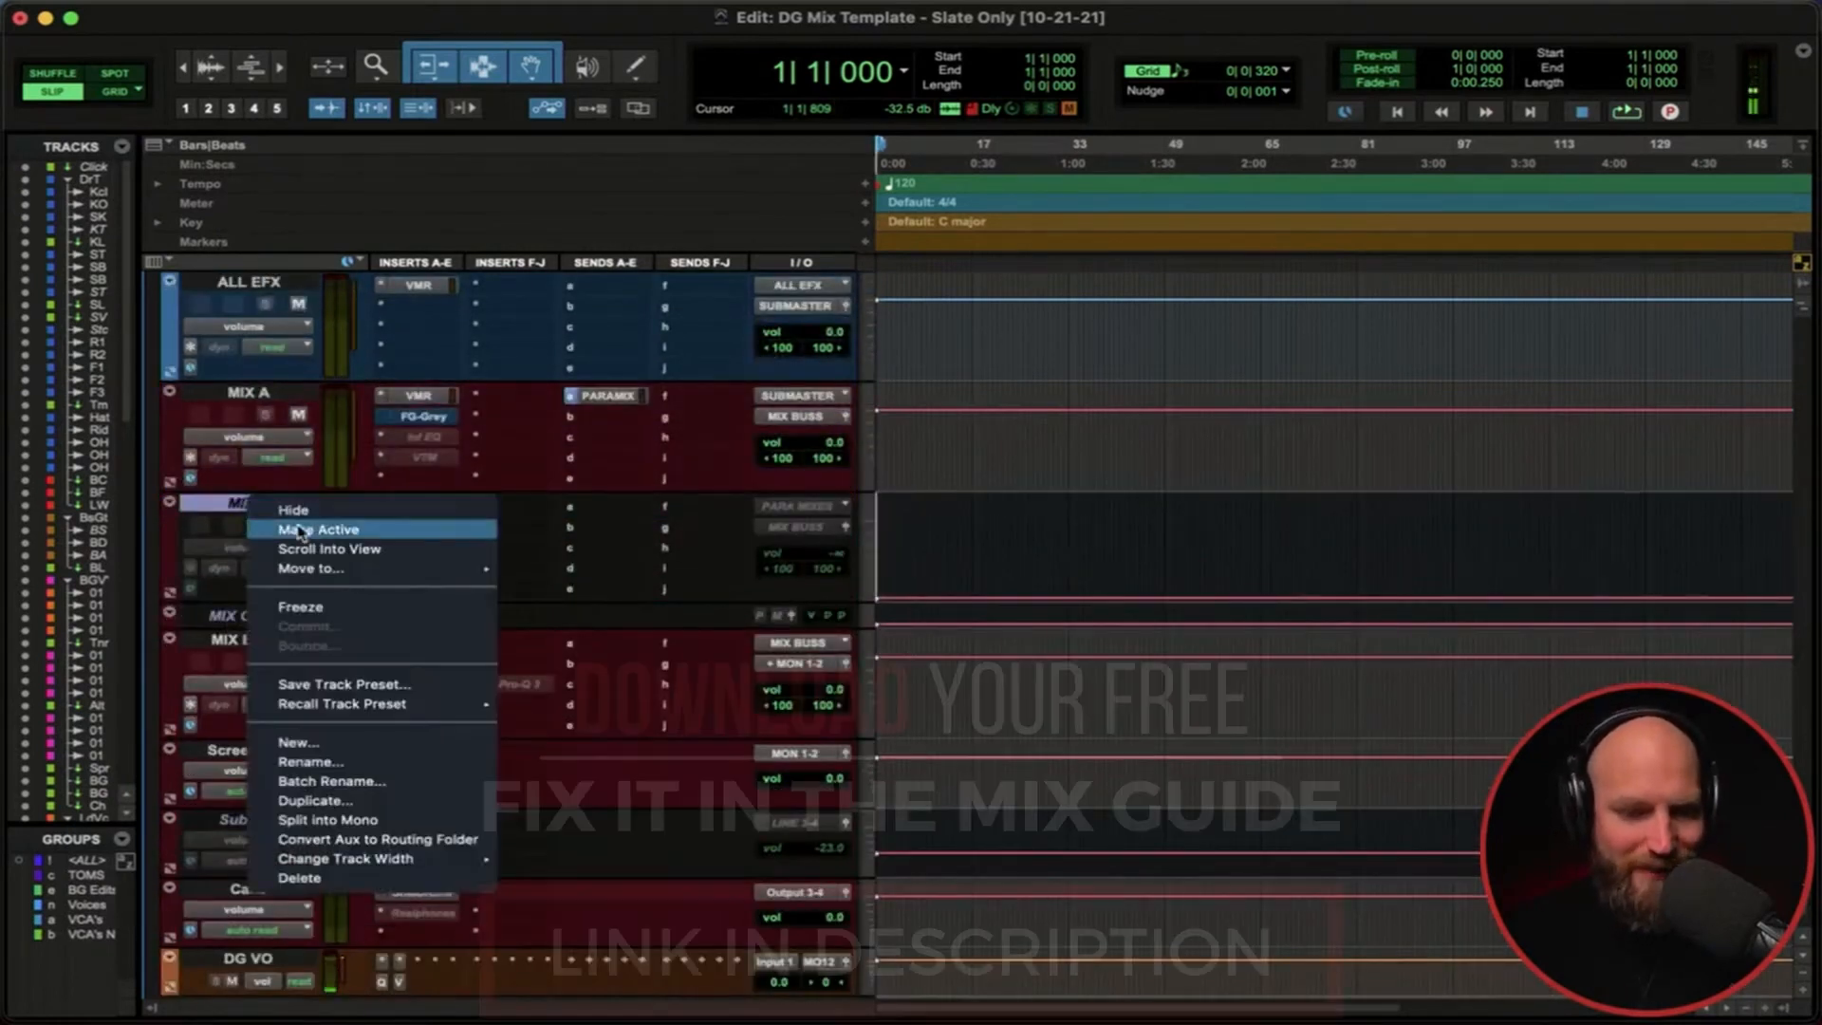
{"action": "left_click", "coordinate": [337, 530]}
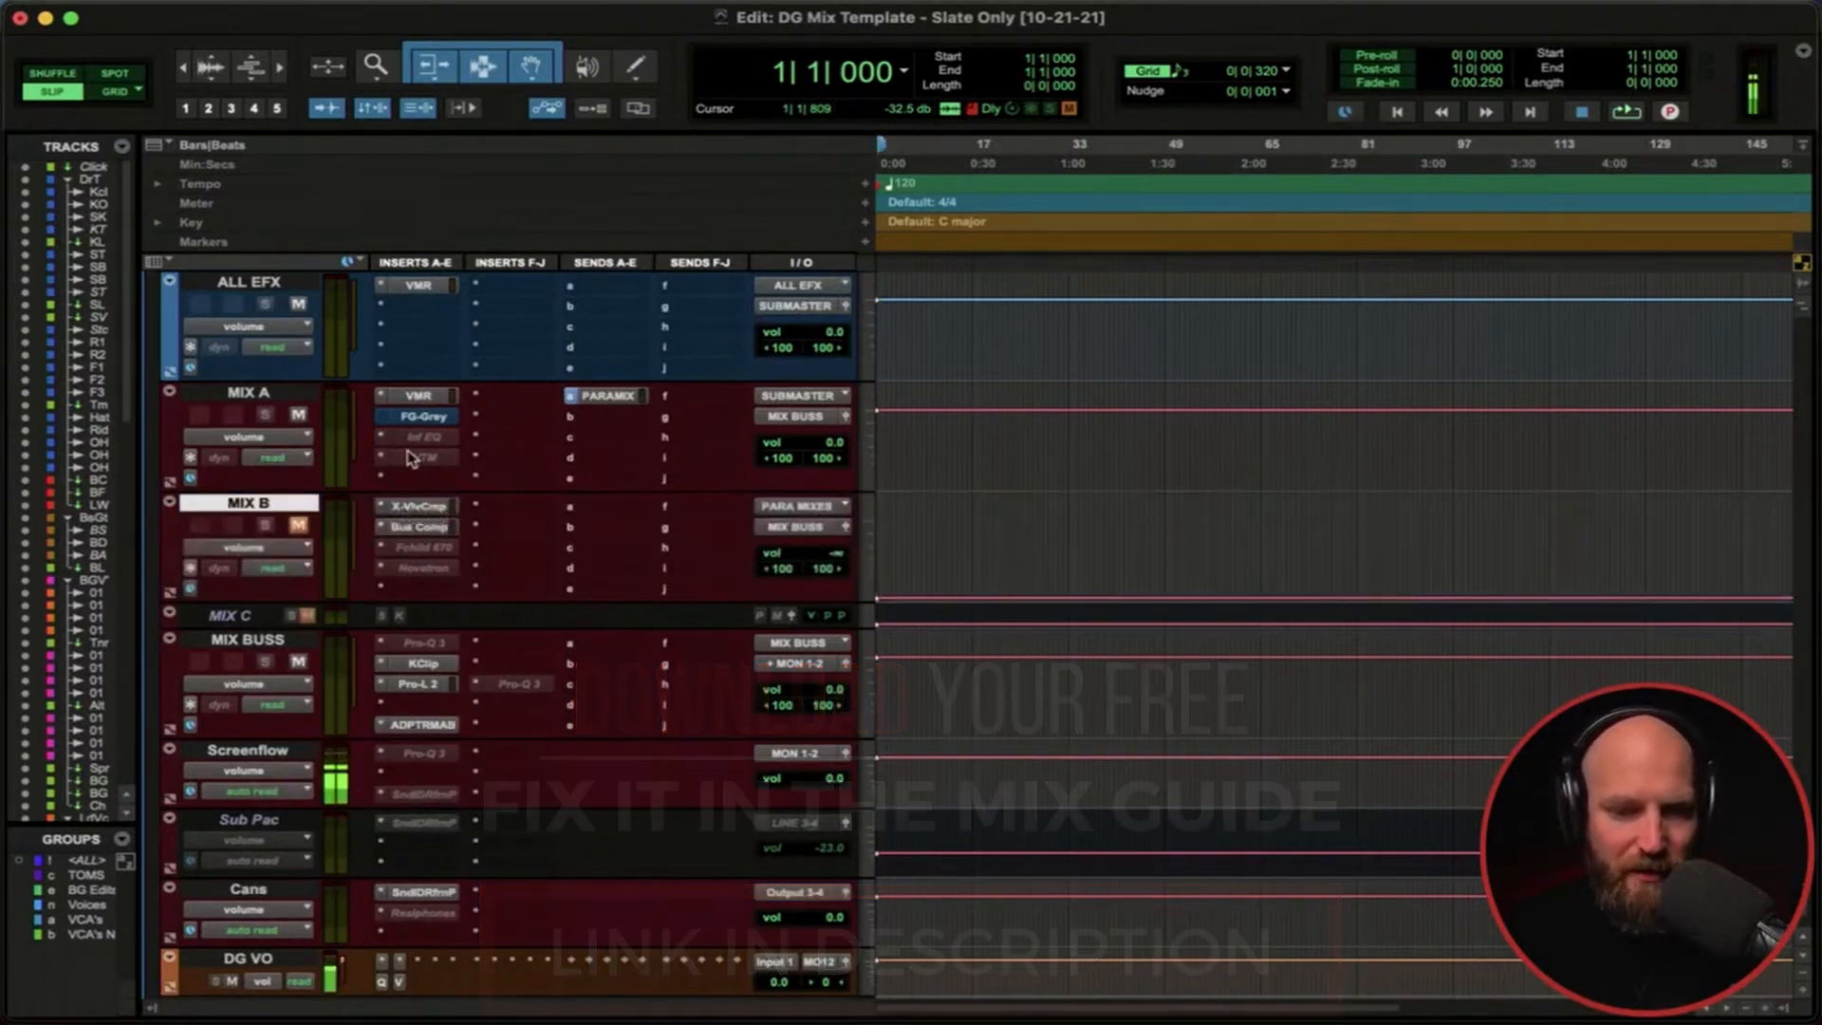
Replace MIX B's first insert with Virtual Mix Rack and load the FG-401 compressor into module slot F.
{"action": "left_click", "coordinate": [387, 507]}
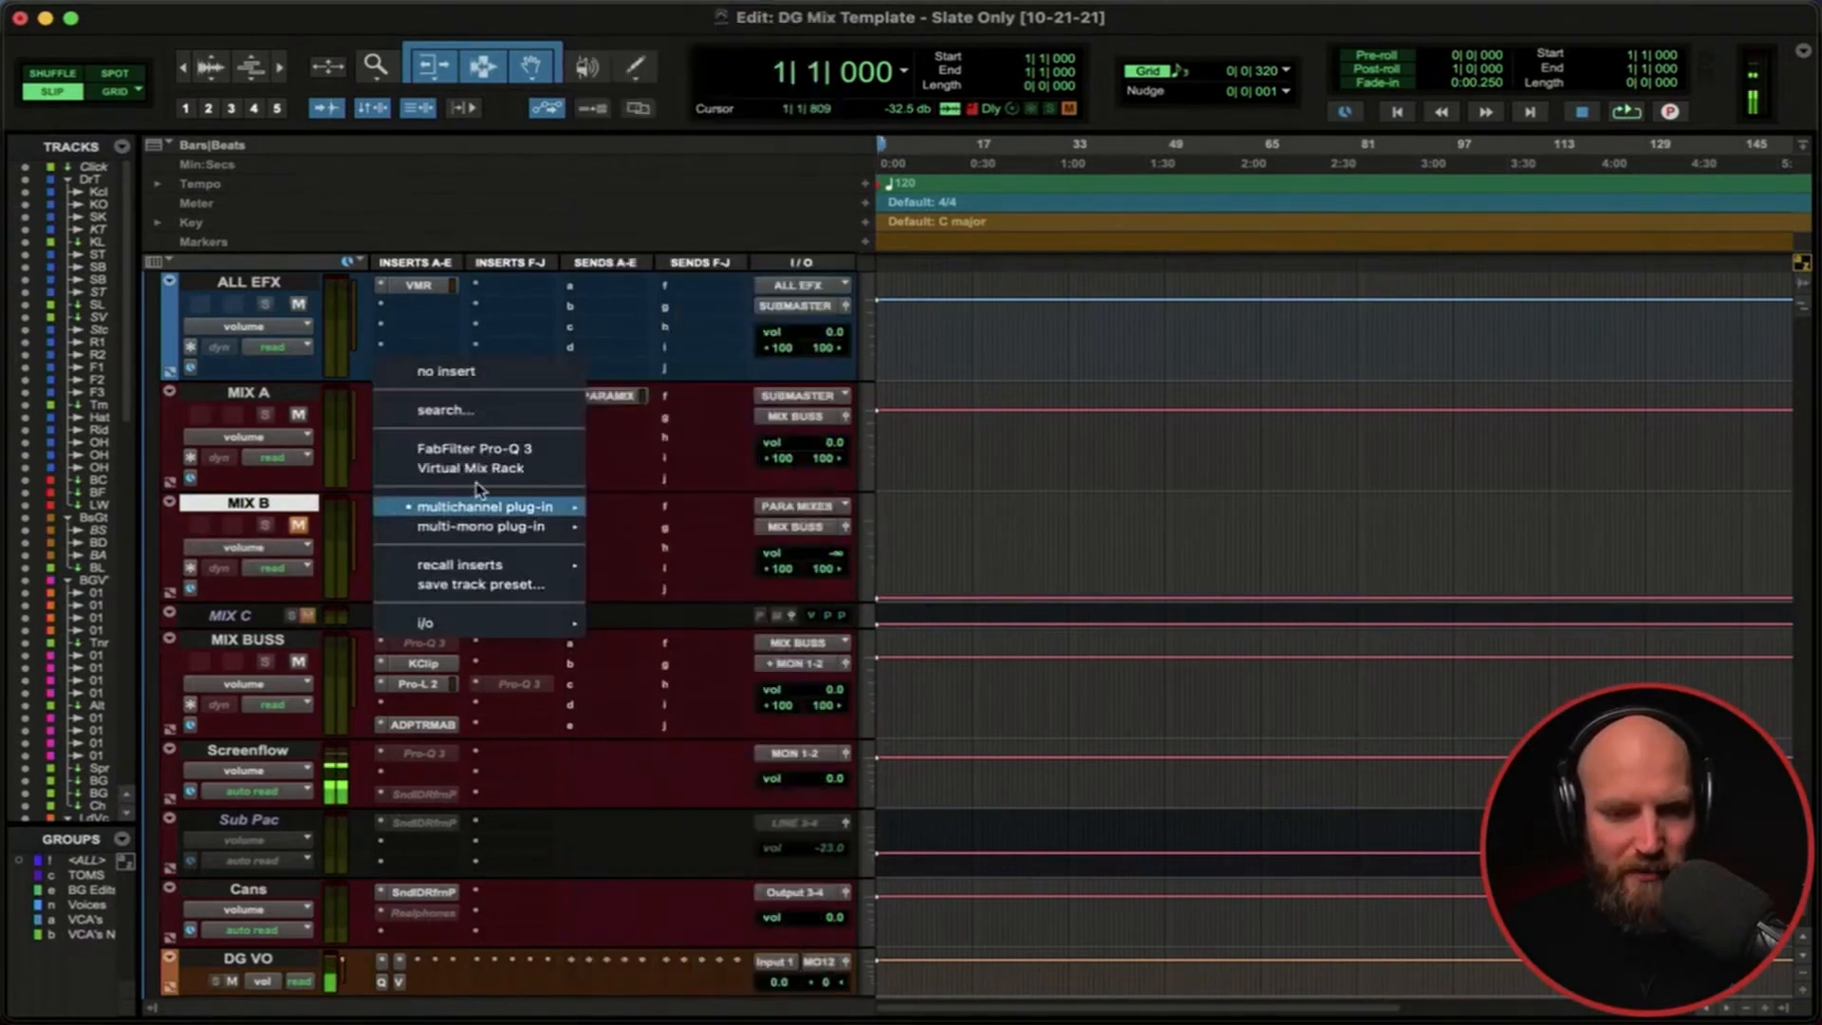
{"action": "left_click", "coordinate": [472, 468]}
{"action": "scroll", "coordinate": [461, 431], "scroll_direction": "down", "scroll_amount": 3}
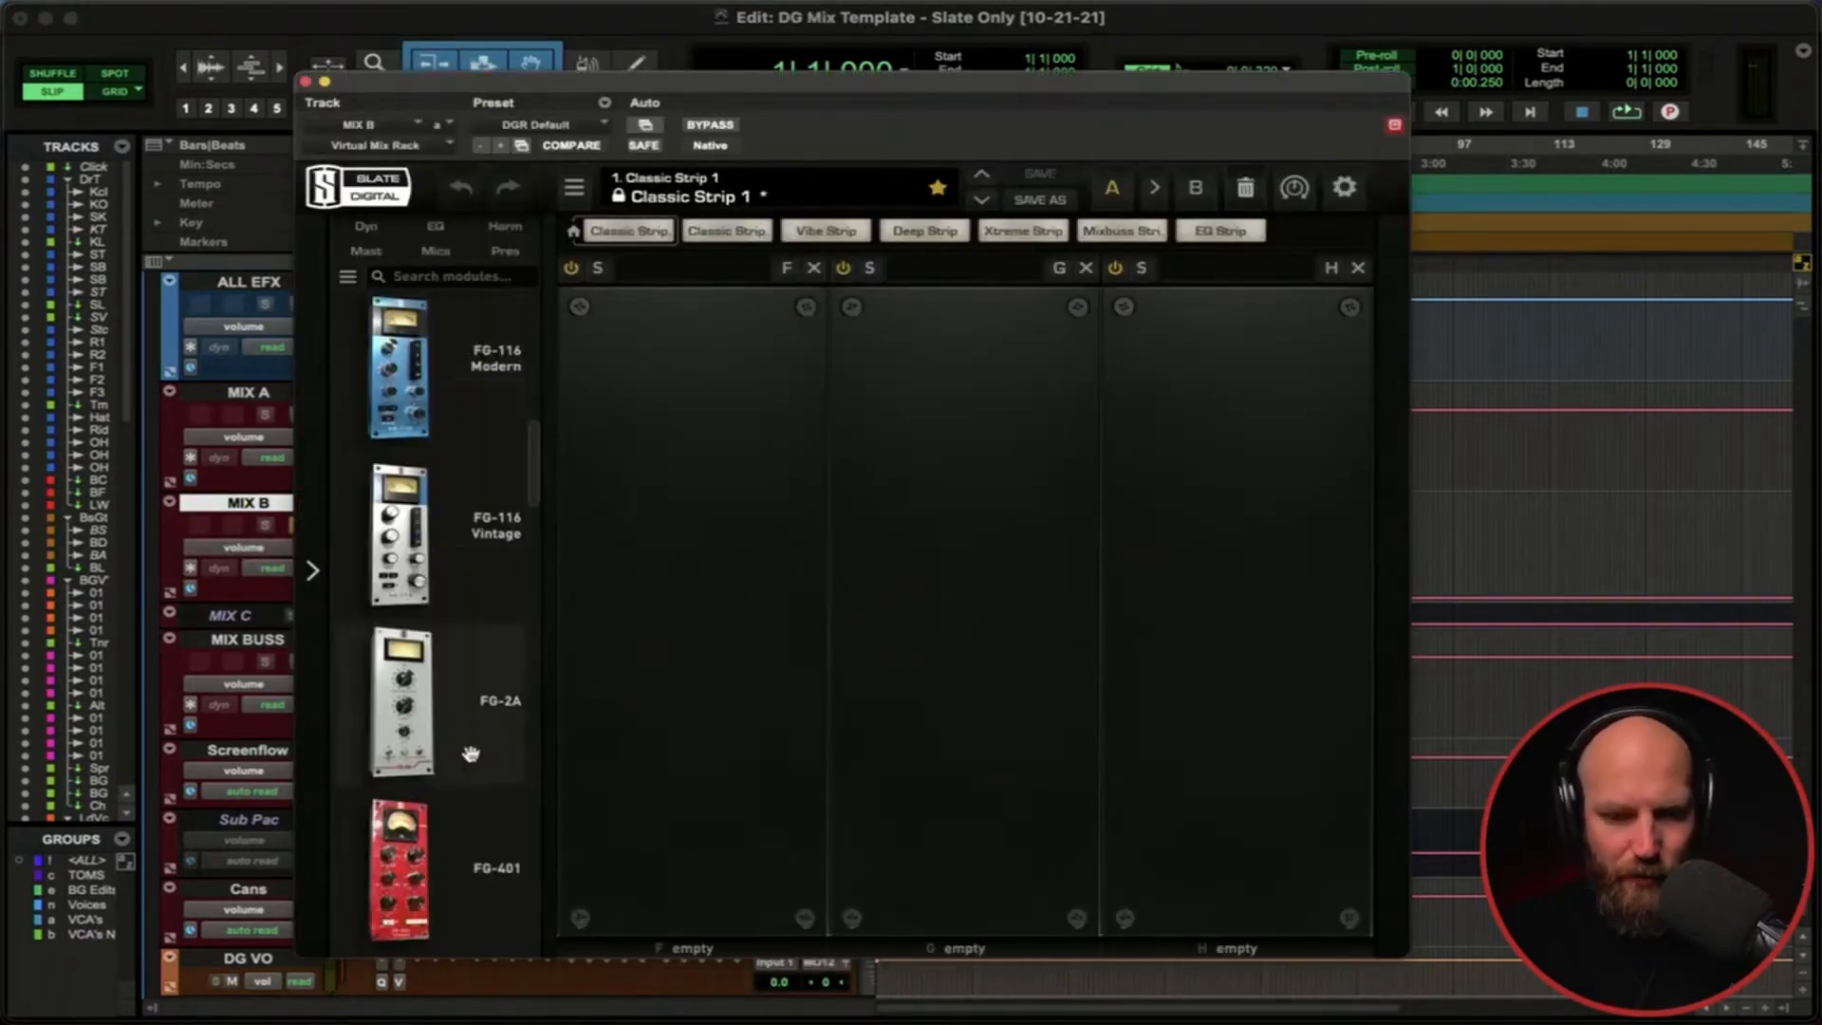
{"action": "left_click_drag", "start_coordinate": [467, 731], "coordinate": [702, 727]}
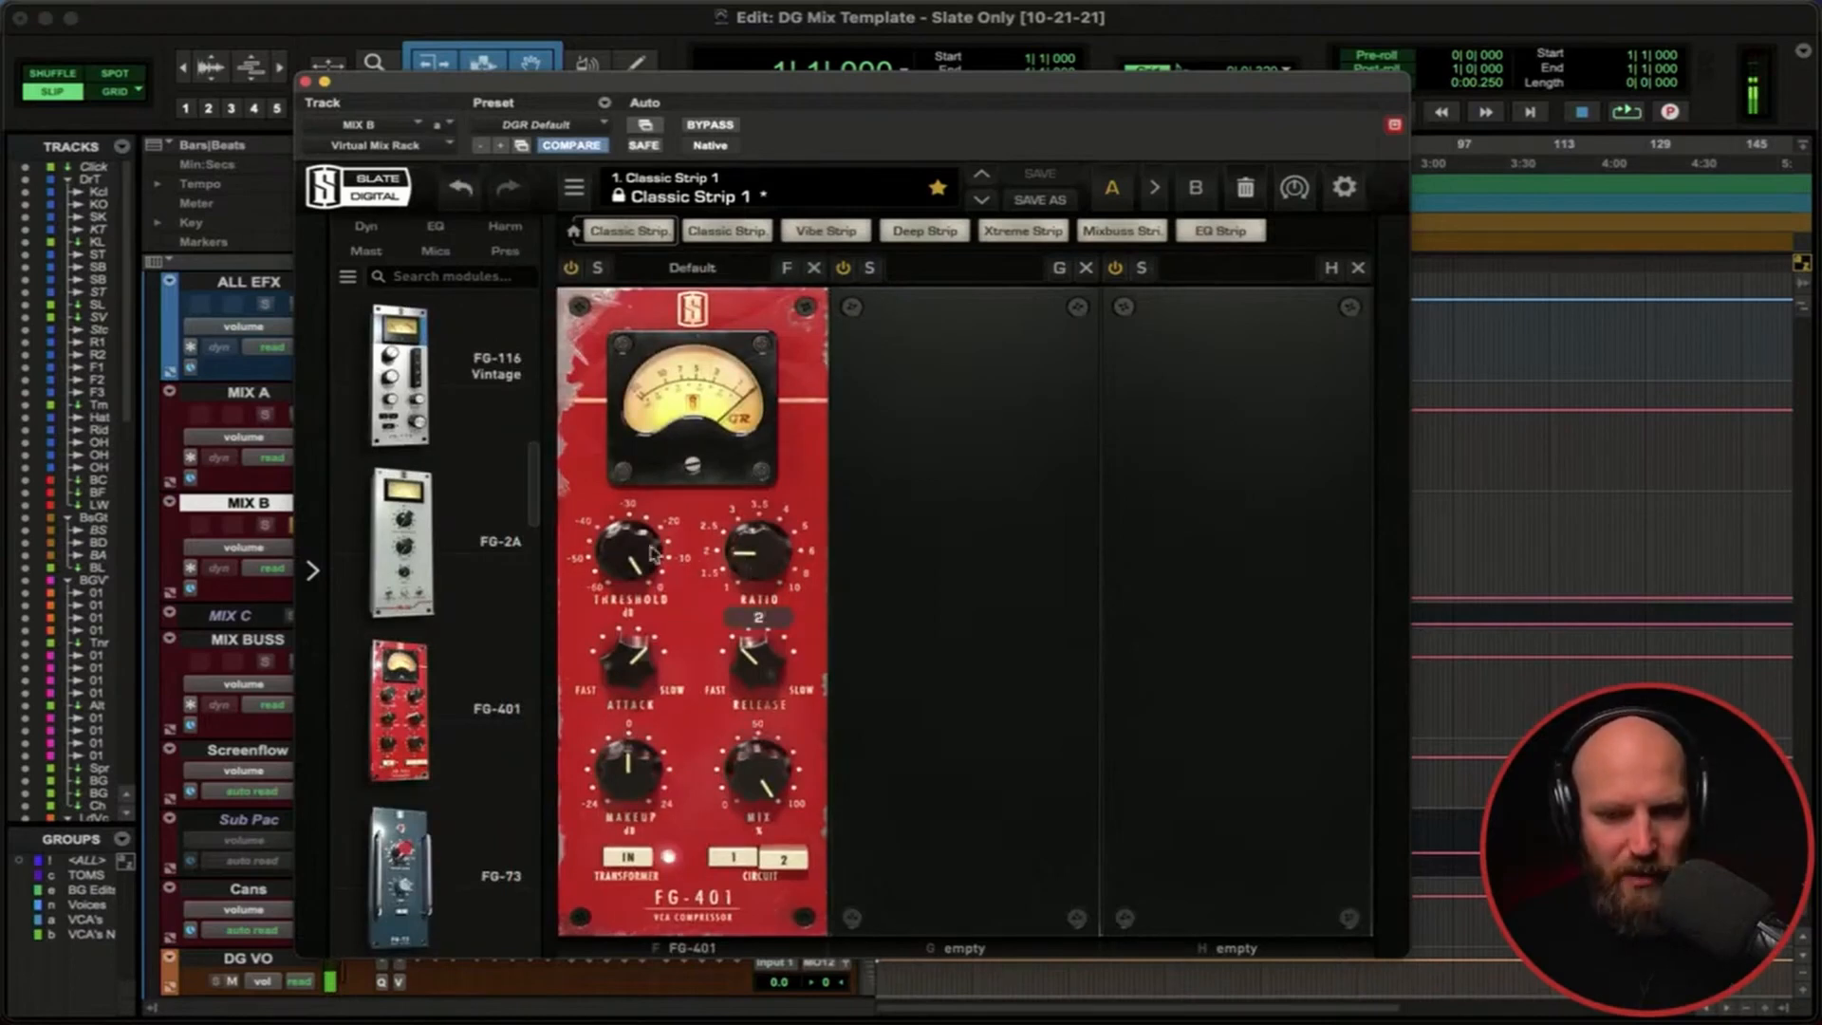
Set the FG-401's attack to 3 and its release to 1.
{"action": "left_click_drag", "start_coordinate": [626, 661], "coordinate": [608, 725]}
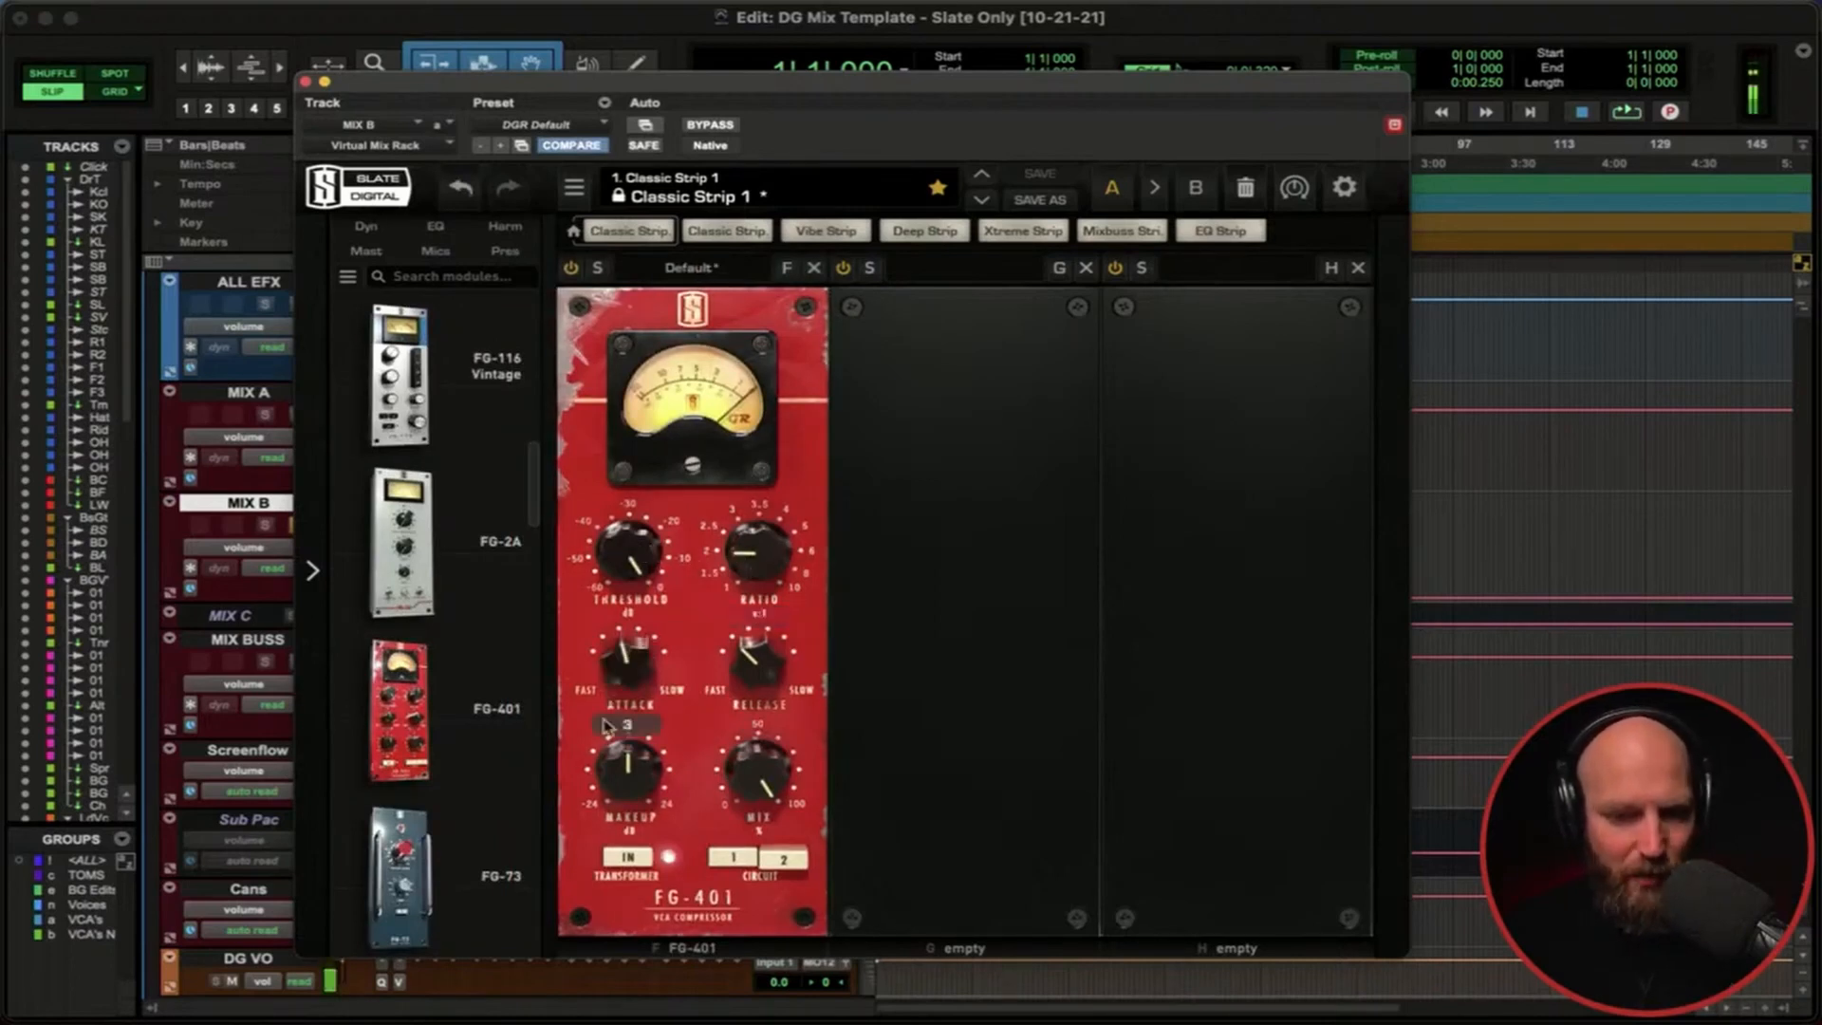
{"action": "left_click_drag", "start_coordinate": [754, 664], "coordinate": [726, 756]}
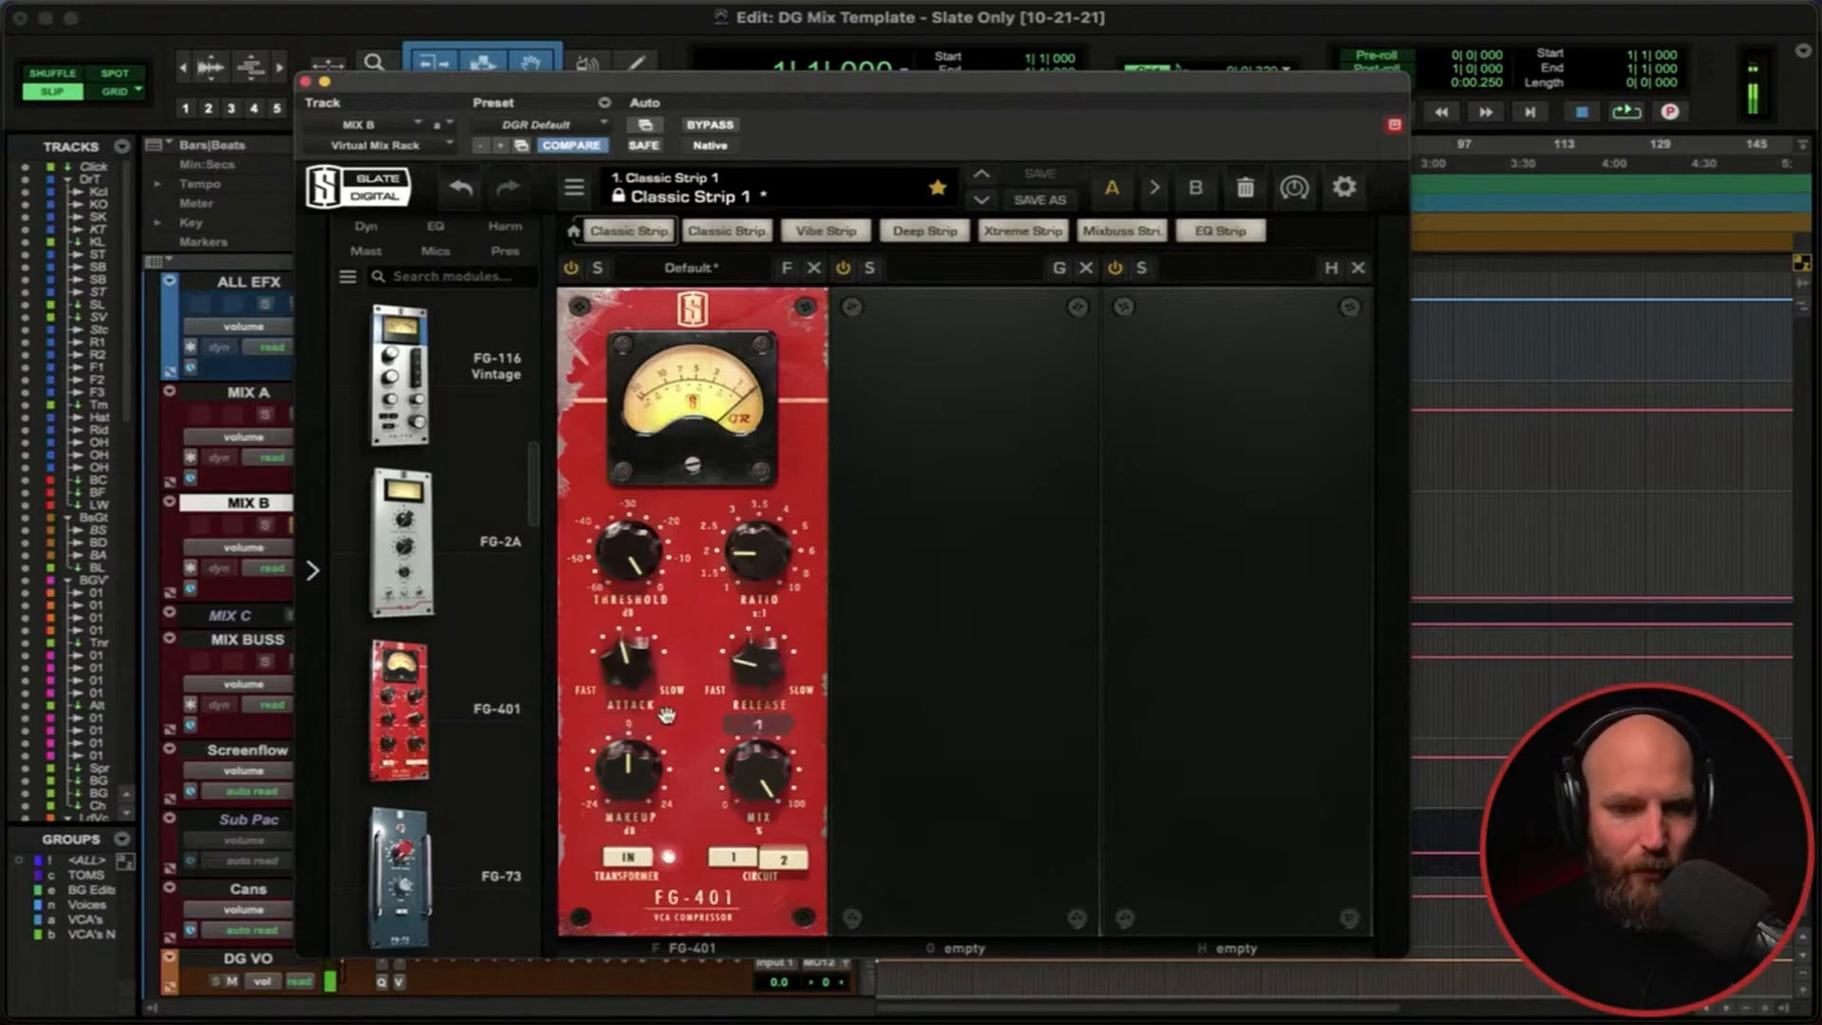
{"action": "left_click_drag", "start_coordinate": [488, 85], "coordinate": [628, 62]}
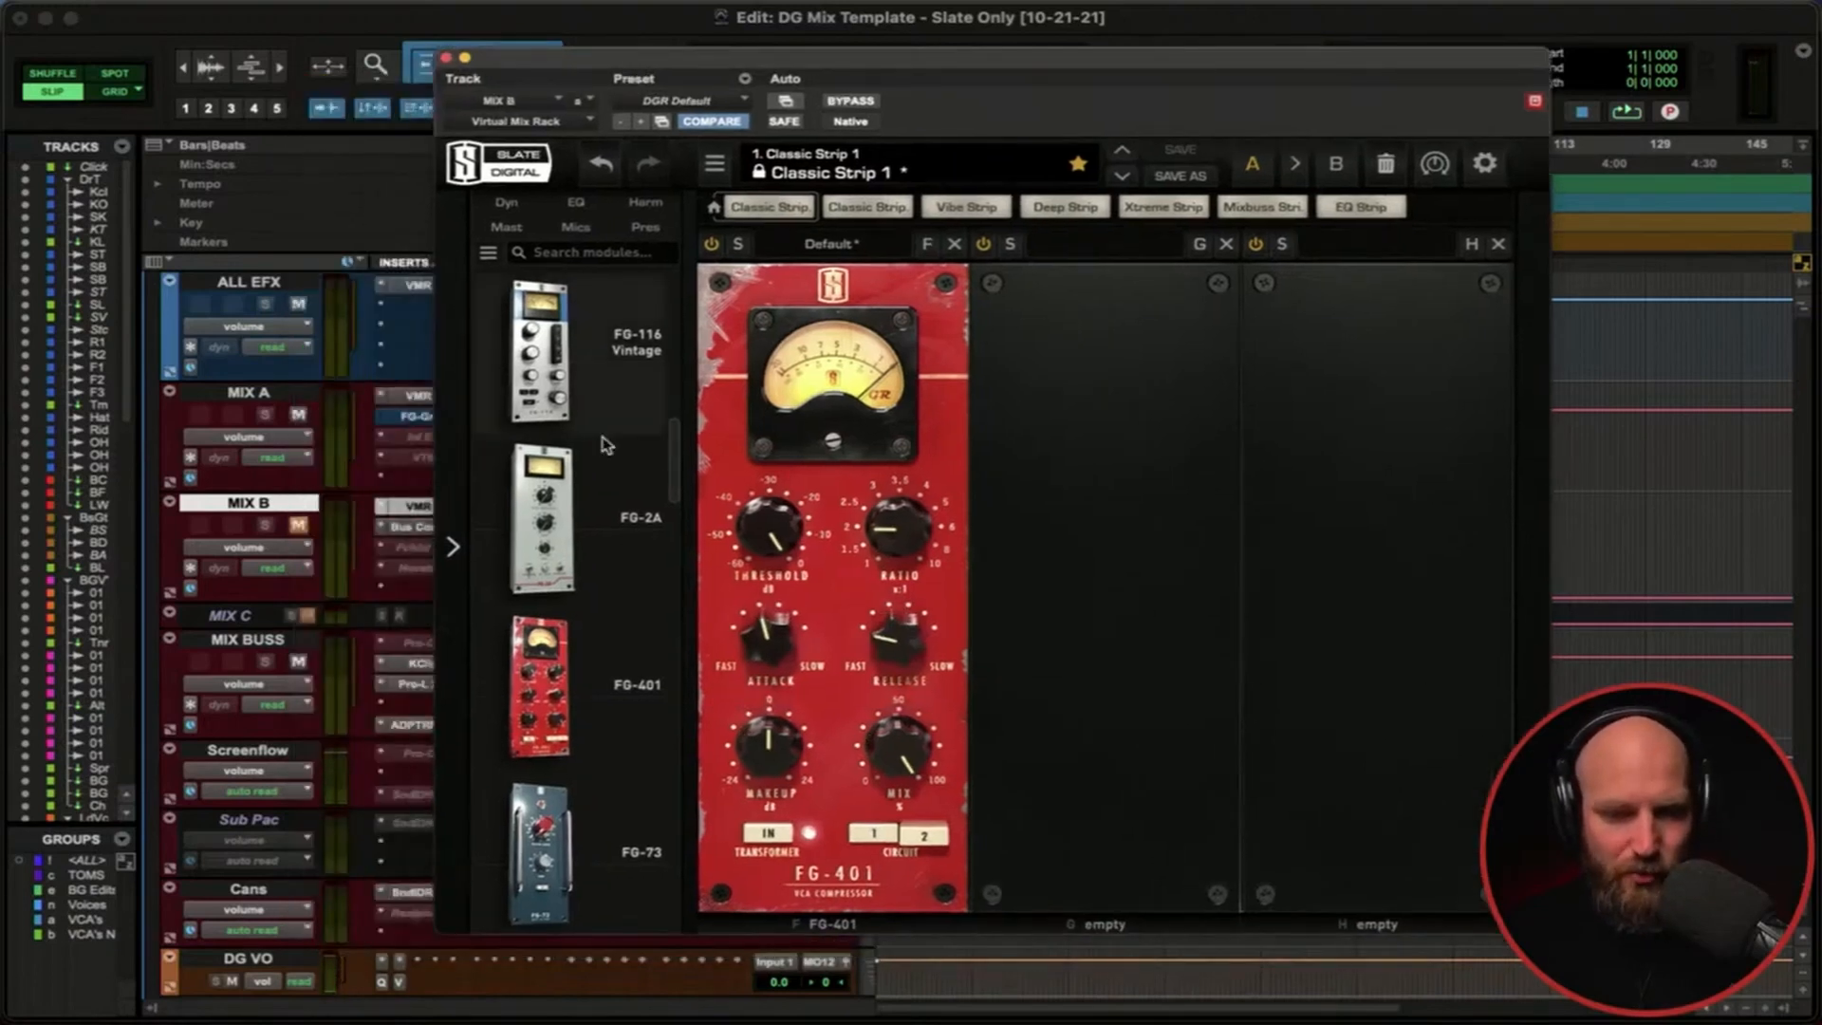
Load Custom Opto beside the FG-401, raise its ratio and set its tone to Aggro.
{"action": "scroll", "coordinate": [588, 565], "scroll_direction": "down", "scroll_amount": 10}
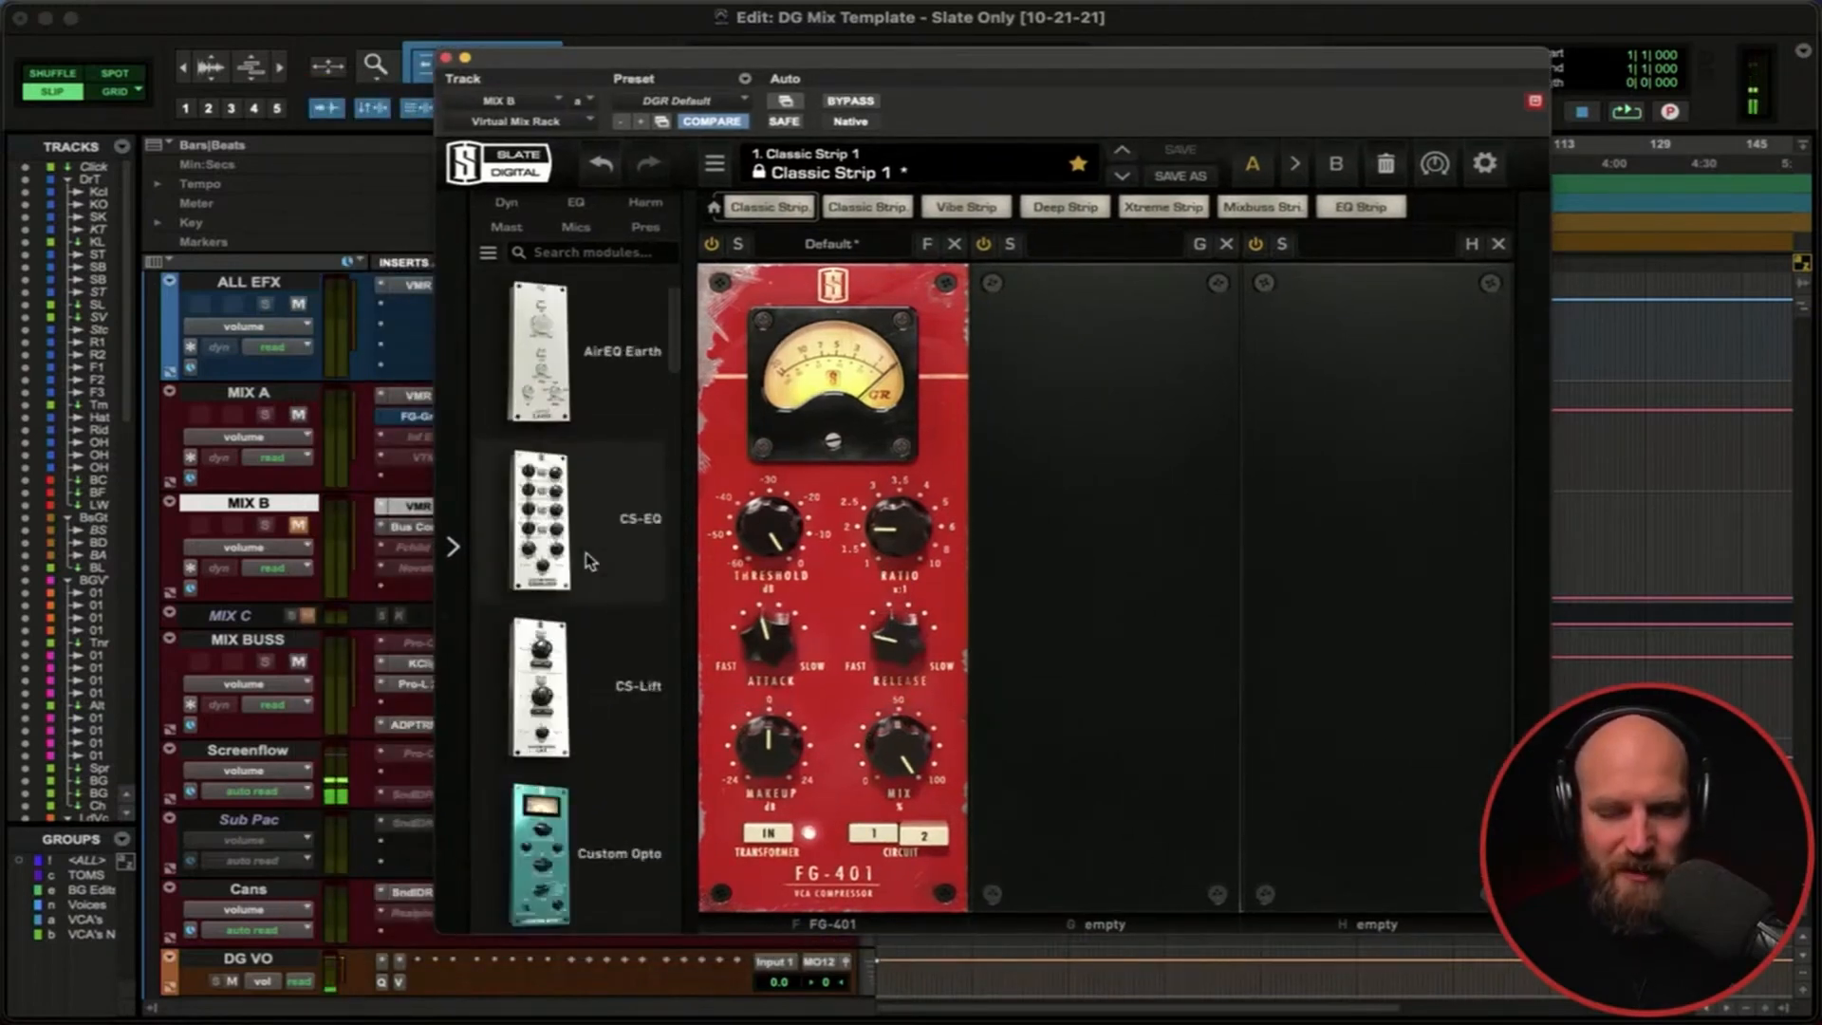
{"action": "scroll", "coordinate": [588, 565], "scroll_direction": "down", "scroll_amount": 5}
{"action": "left_click_drag", "start_coordinate": [570, 399], "coordinate": [1129, 532]}
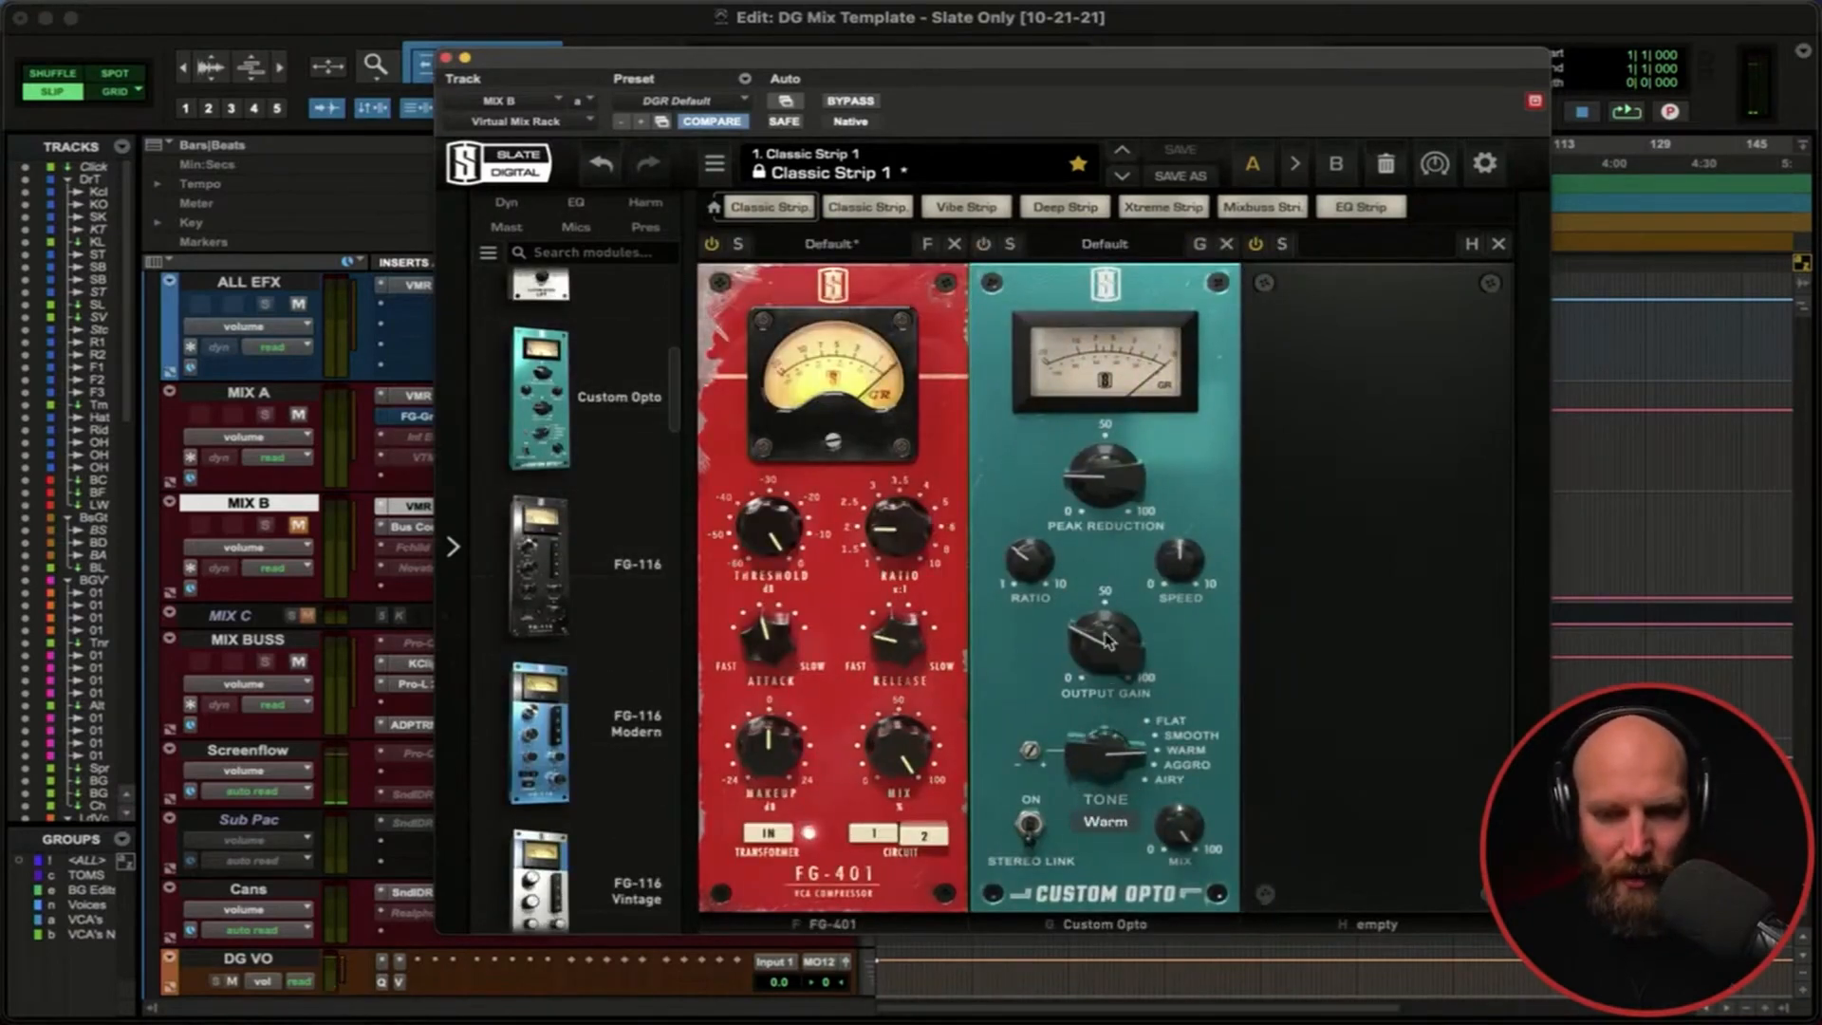
{"action": "left_click_drag", "start_coordinate": [1030, 560], "coordinate": [991, 192]}
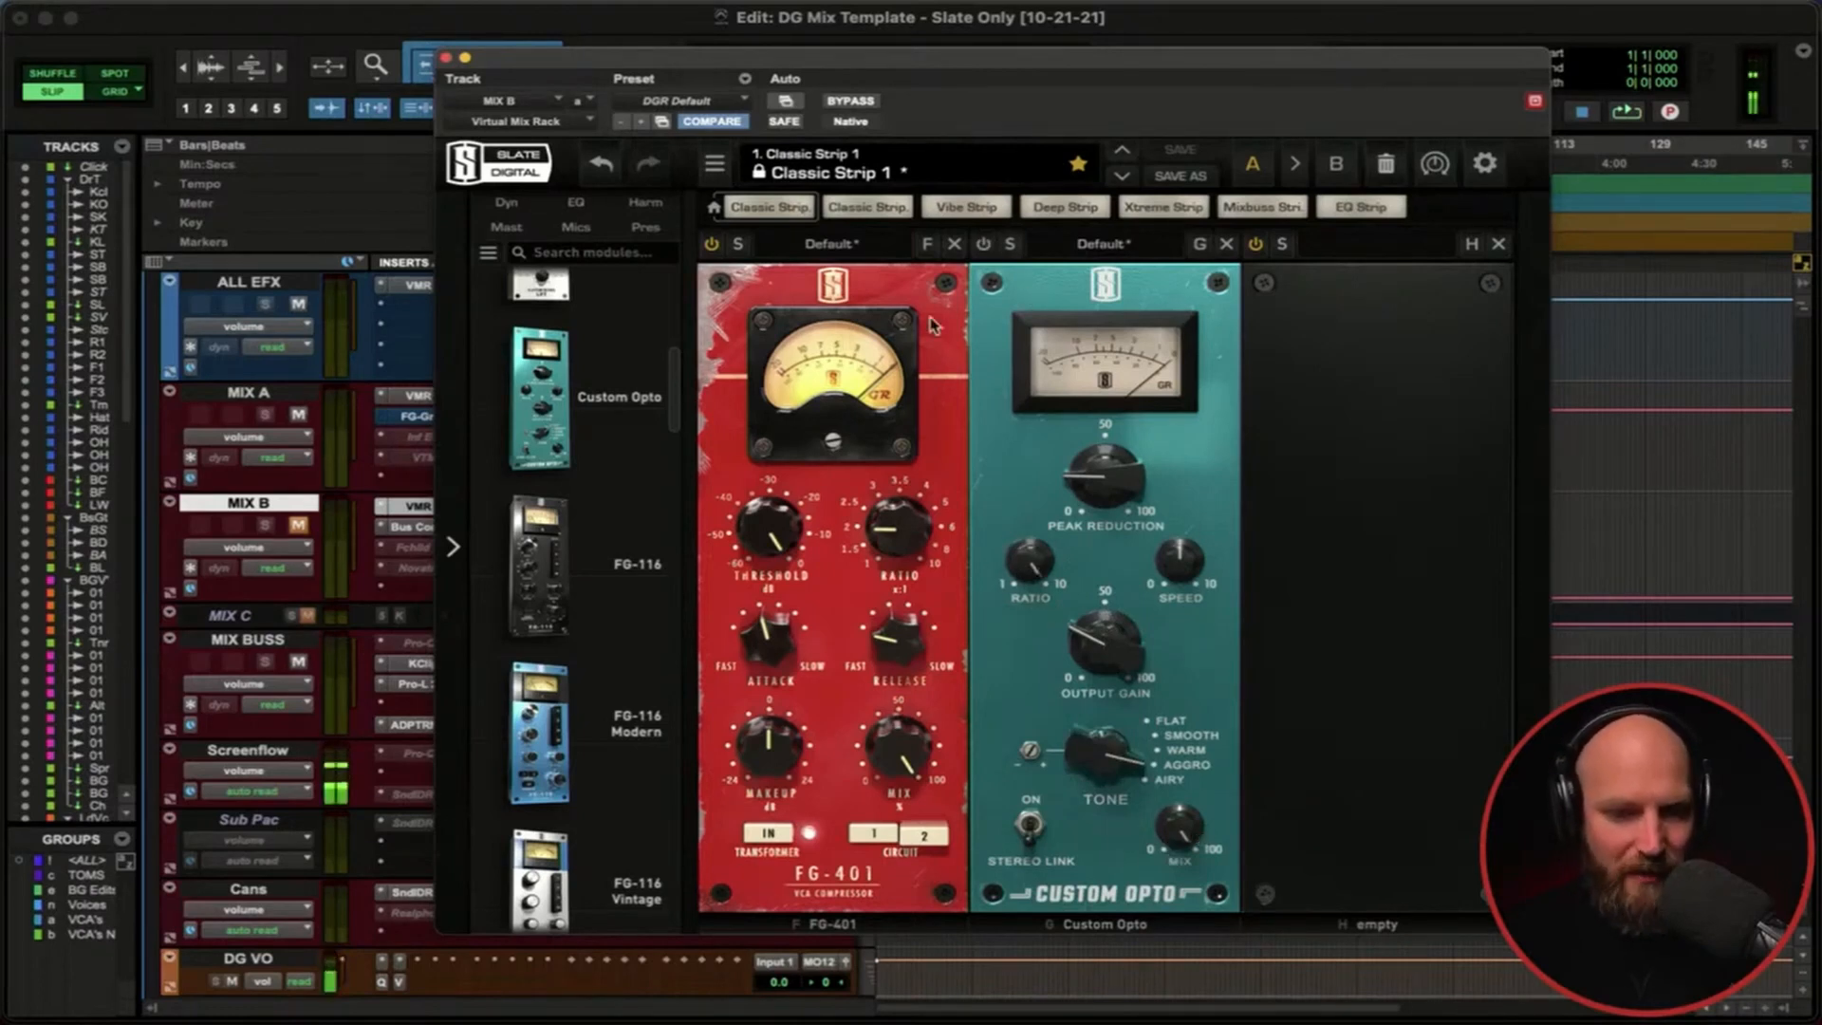
Replace the second insert on MIX B with Slate Digital FG-Grey.
{"action": "left_click", "coordinate": [446, 59]}
{"action": "left_click", "coordinate": [382, 526]}
{"action": "left_click", "coordinate": [970, 892]}
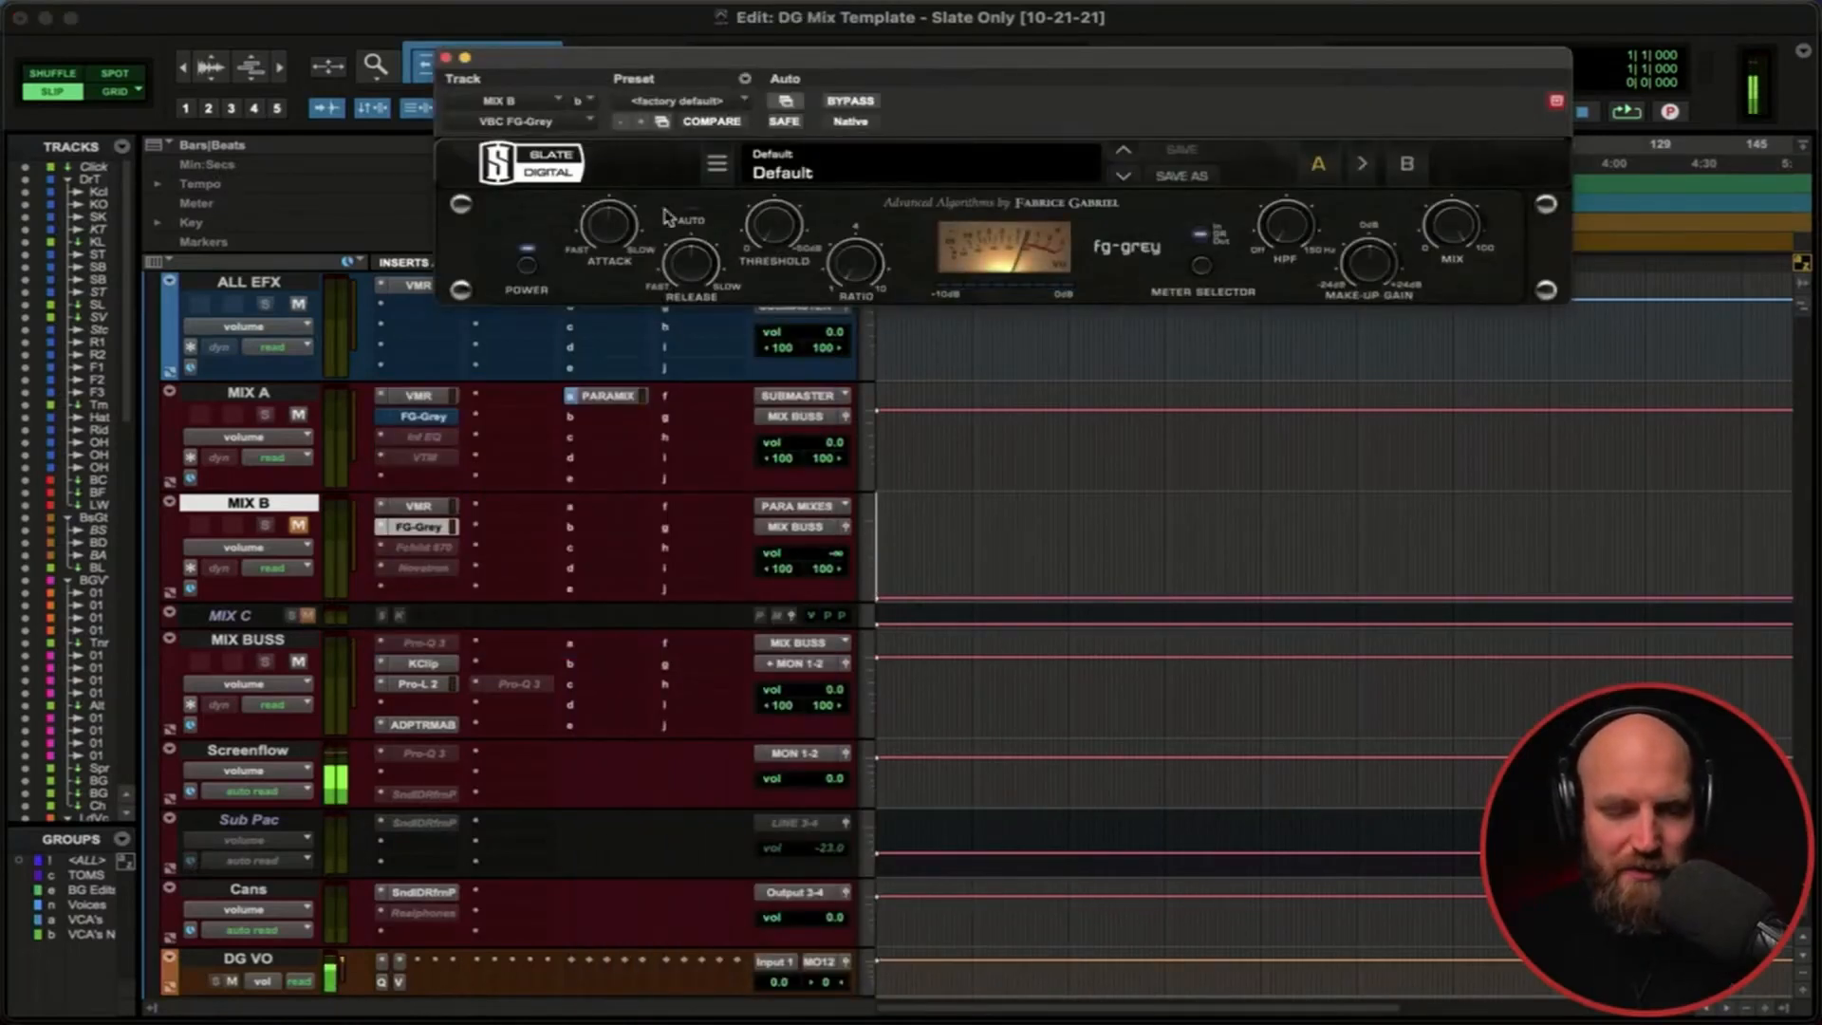
Adjust the release, attack, ratio and high-pass filter of FG-Grey on MIX B.
{"action": "left_click_drag", "start_coordinate": [690, 248], "coordinate": [690, 251]}
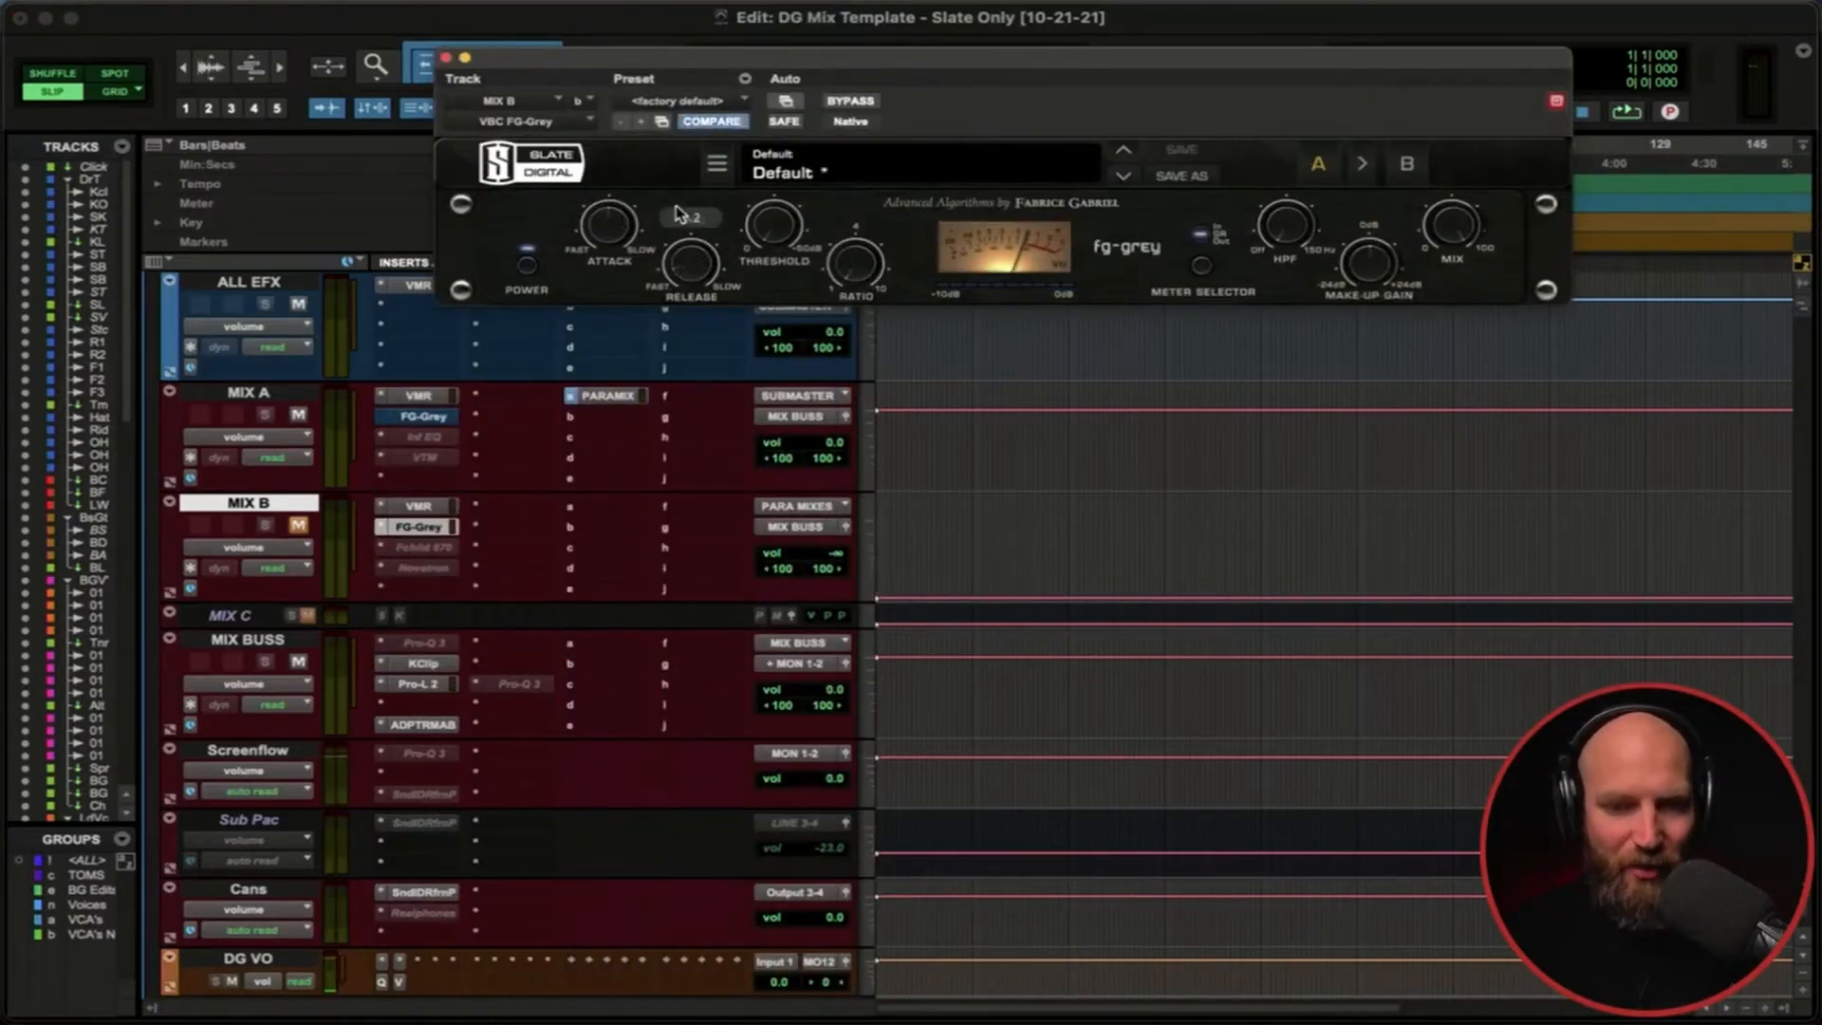
{"action": "left_click", "coordinate": [603, 223]}
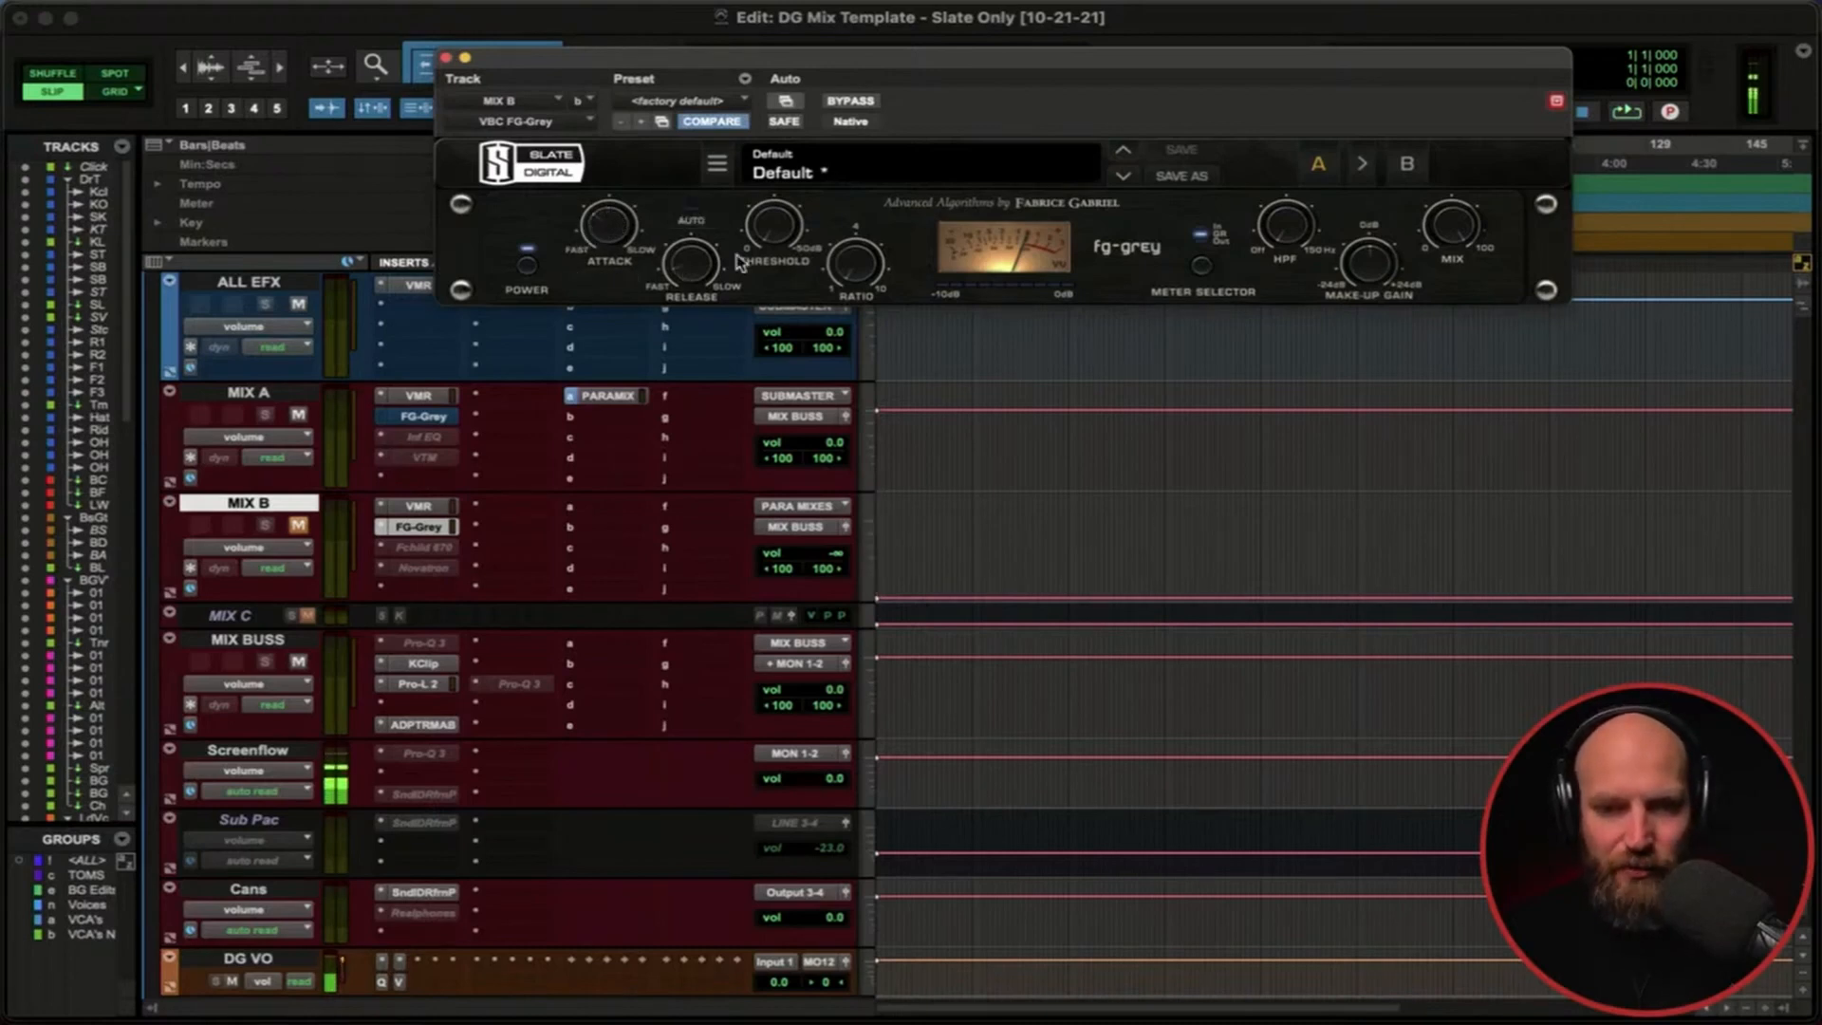
{"action": "left_click", "coordinate": [848, 257]}
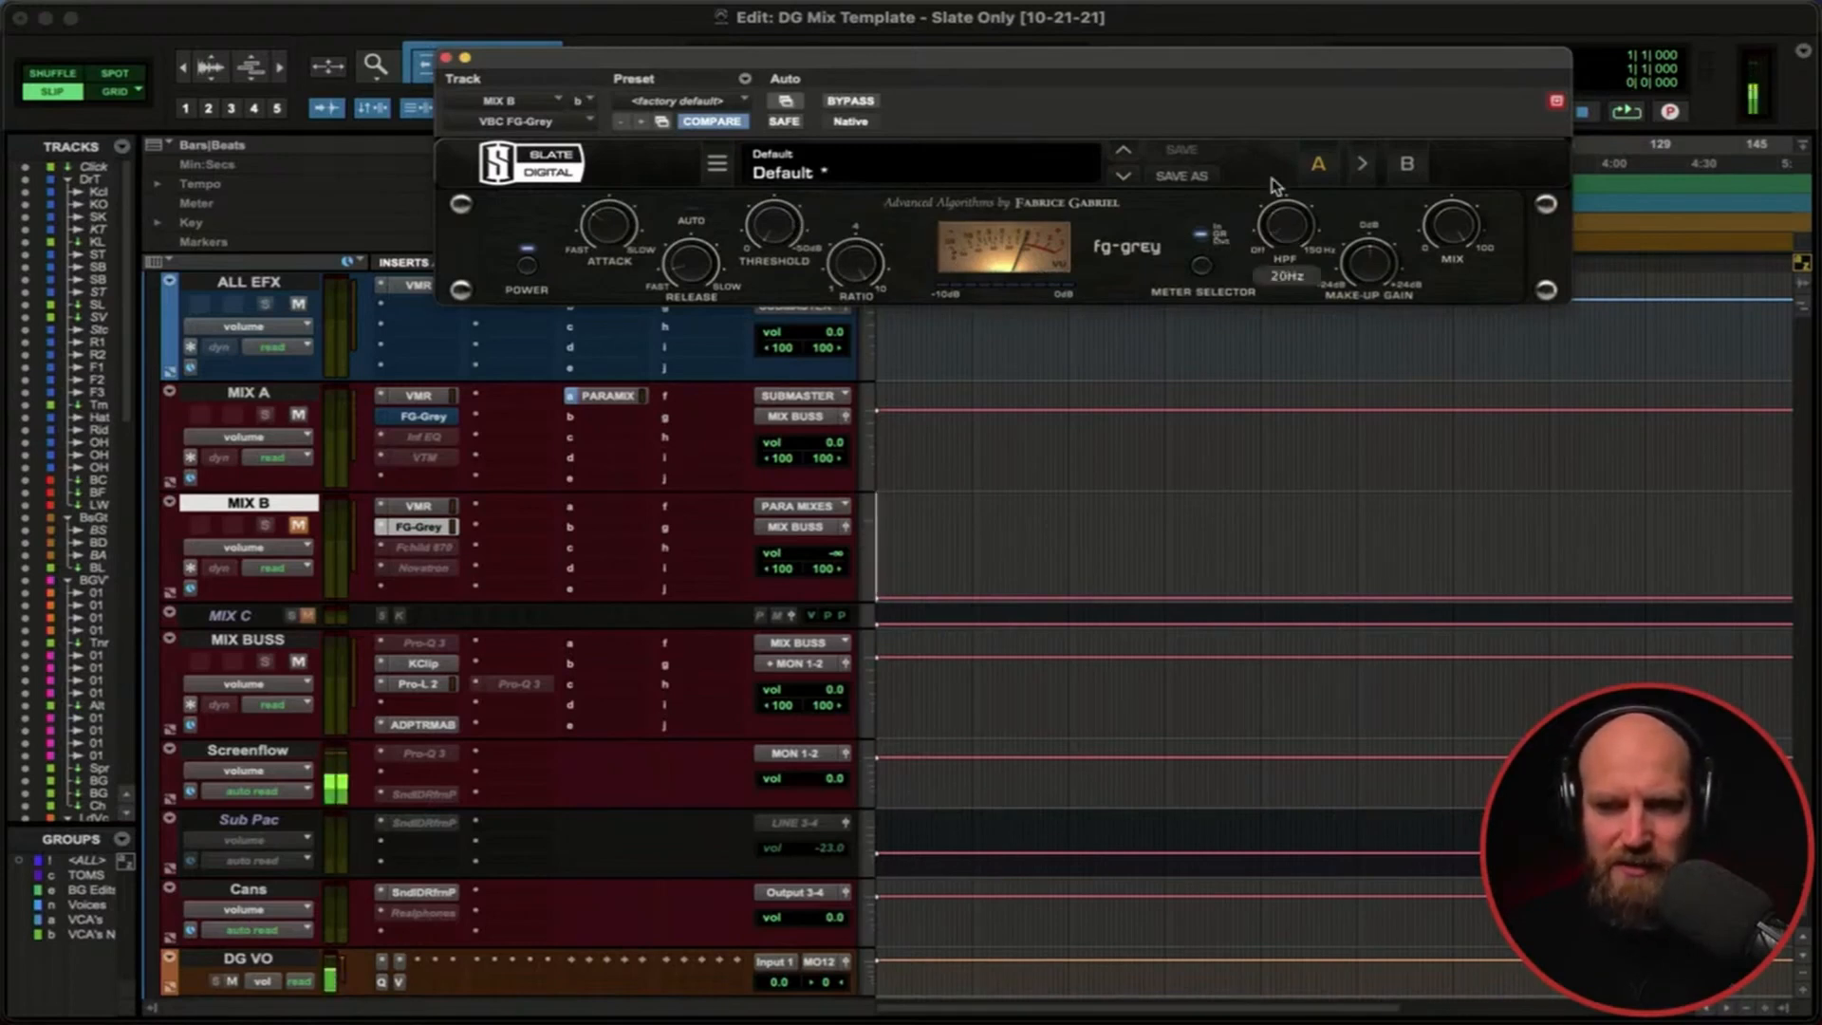
{"action": "left_click_drag", "start_coordinate": [1277, 185], "coordinate": [1276, 133]}
{"action": "left_click", "coordinate": [445, 58]}
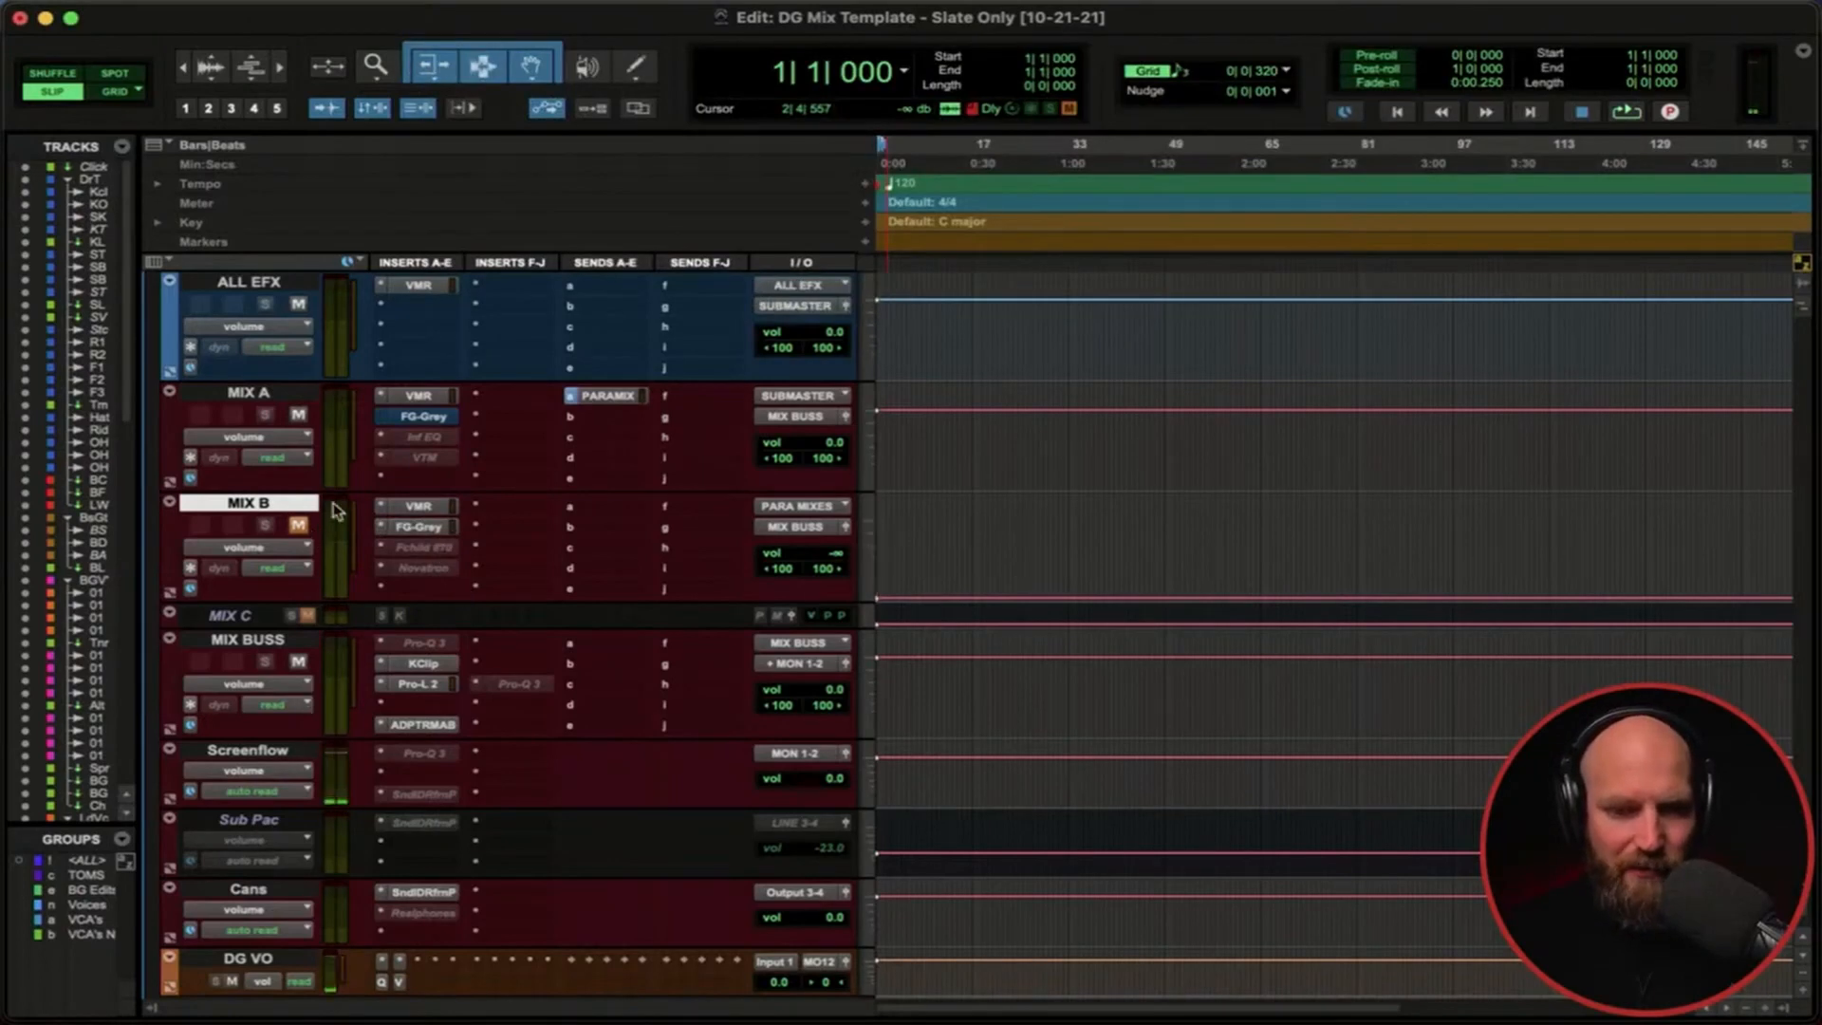
Remove the inactive inserts from MIX B's third and fourth slots.
{"action": "left_click", "coordinate": [382, 548]}
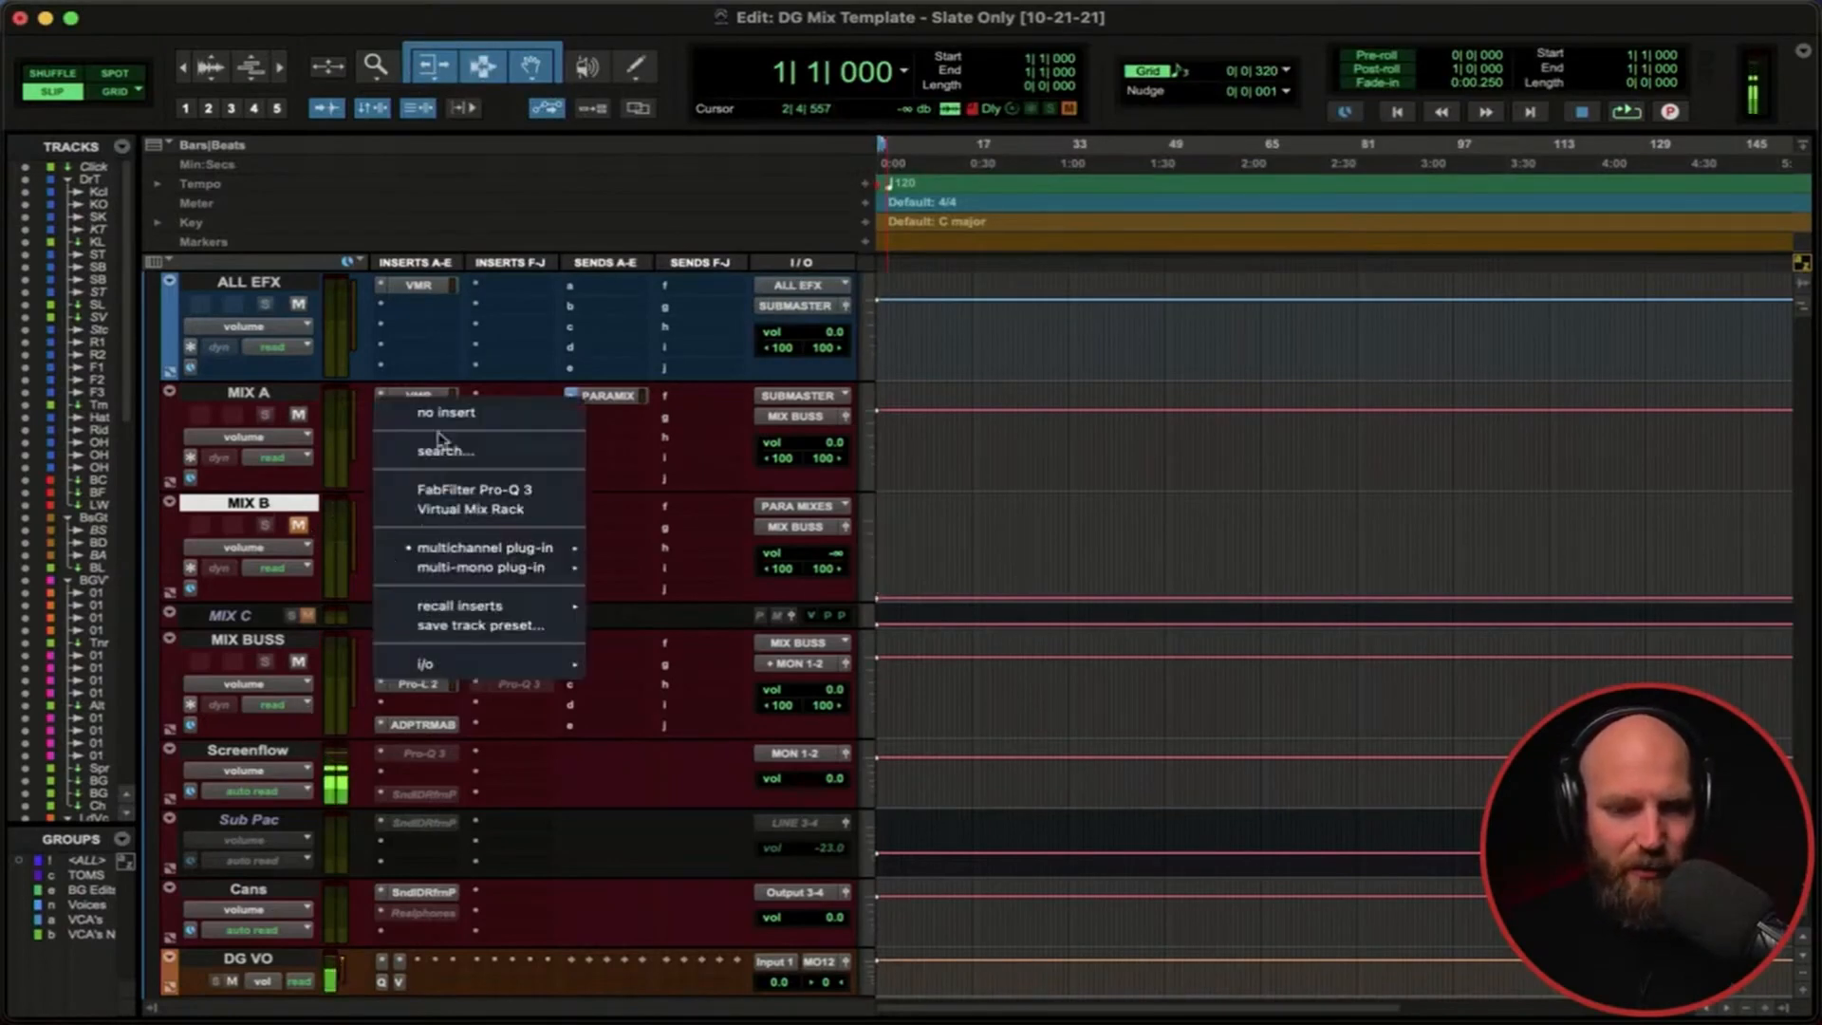
{"action": "left_click", "coordinate": [443, 416]}
{"action": "left_click", "coordinate": [381, 568]}
{"action": "left_click", "coordinate": [435, 433]}
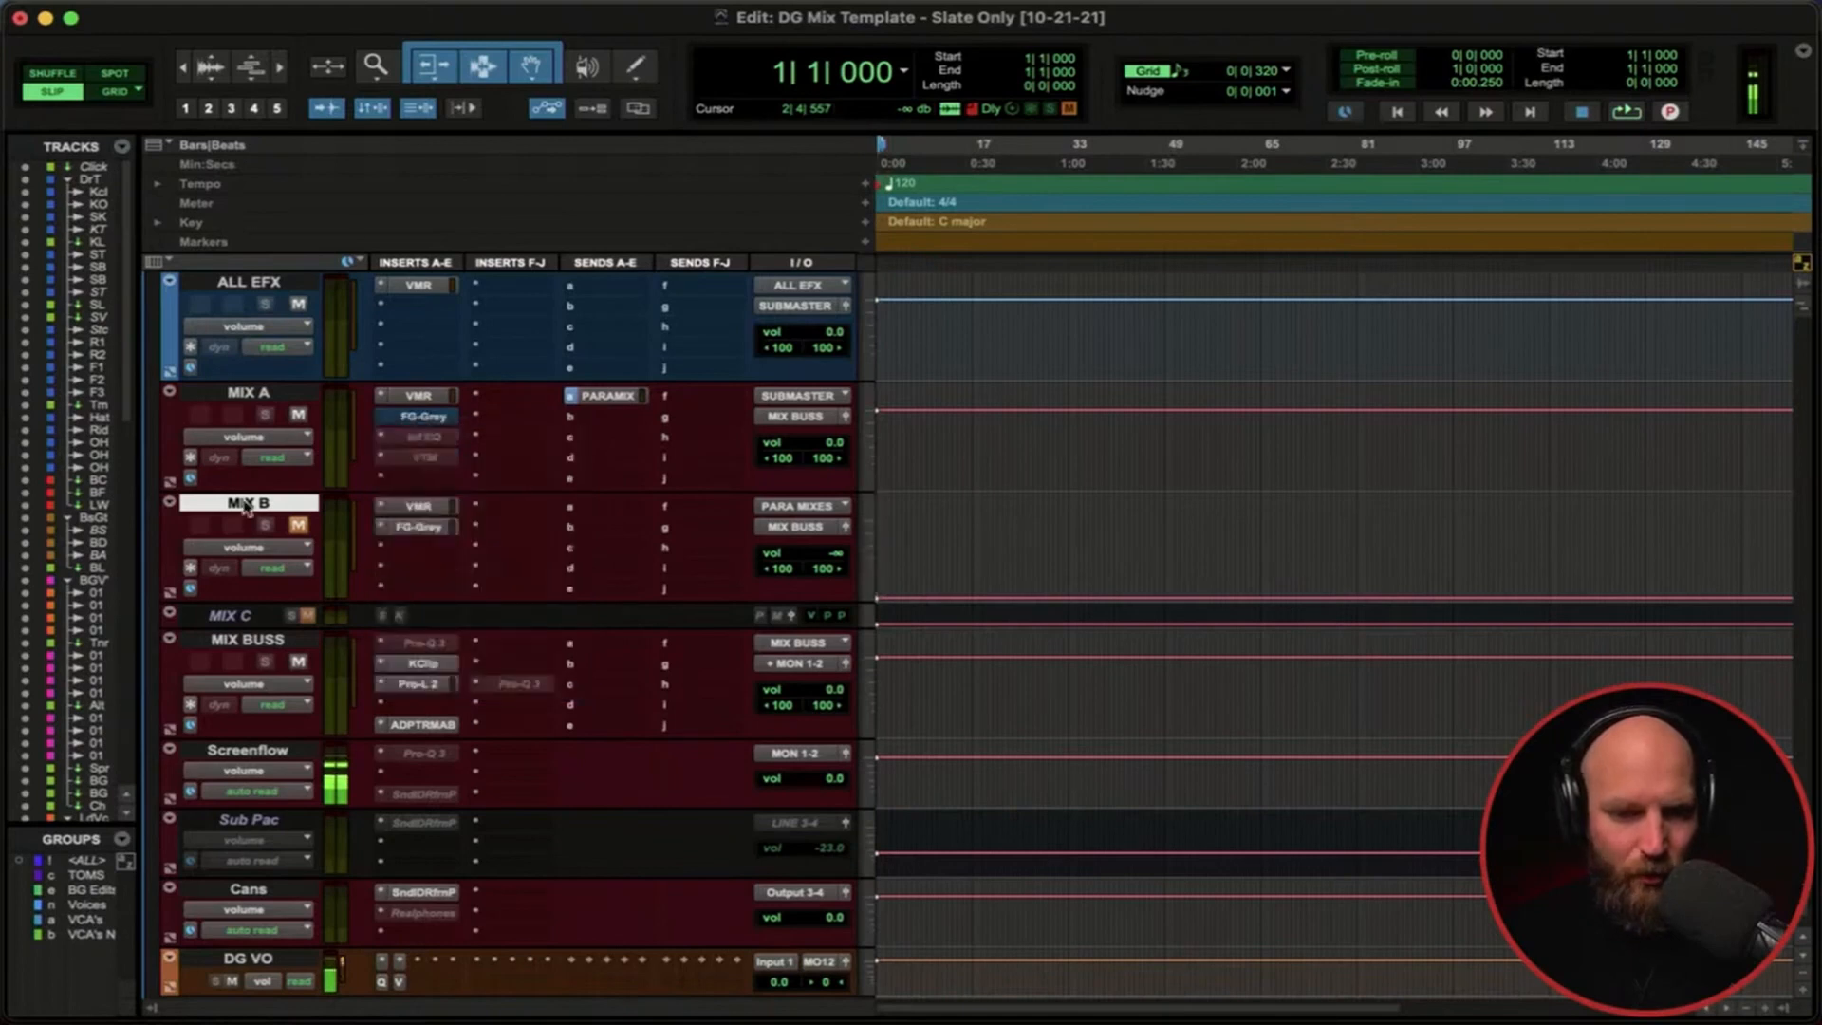
Make the MIX B track inactive again and reduce its track height.
{"action": "right_click", "coordinate": [242, 503]}
{"action": "left_click", "coordinate": [312, 552]}
{"action": "key", "text": "ctrl+Down"}
{"action": "key", "text": "ctrl+Down"}
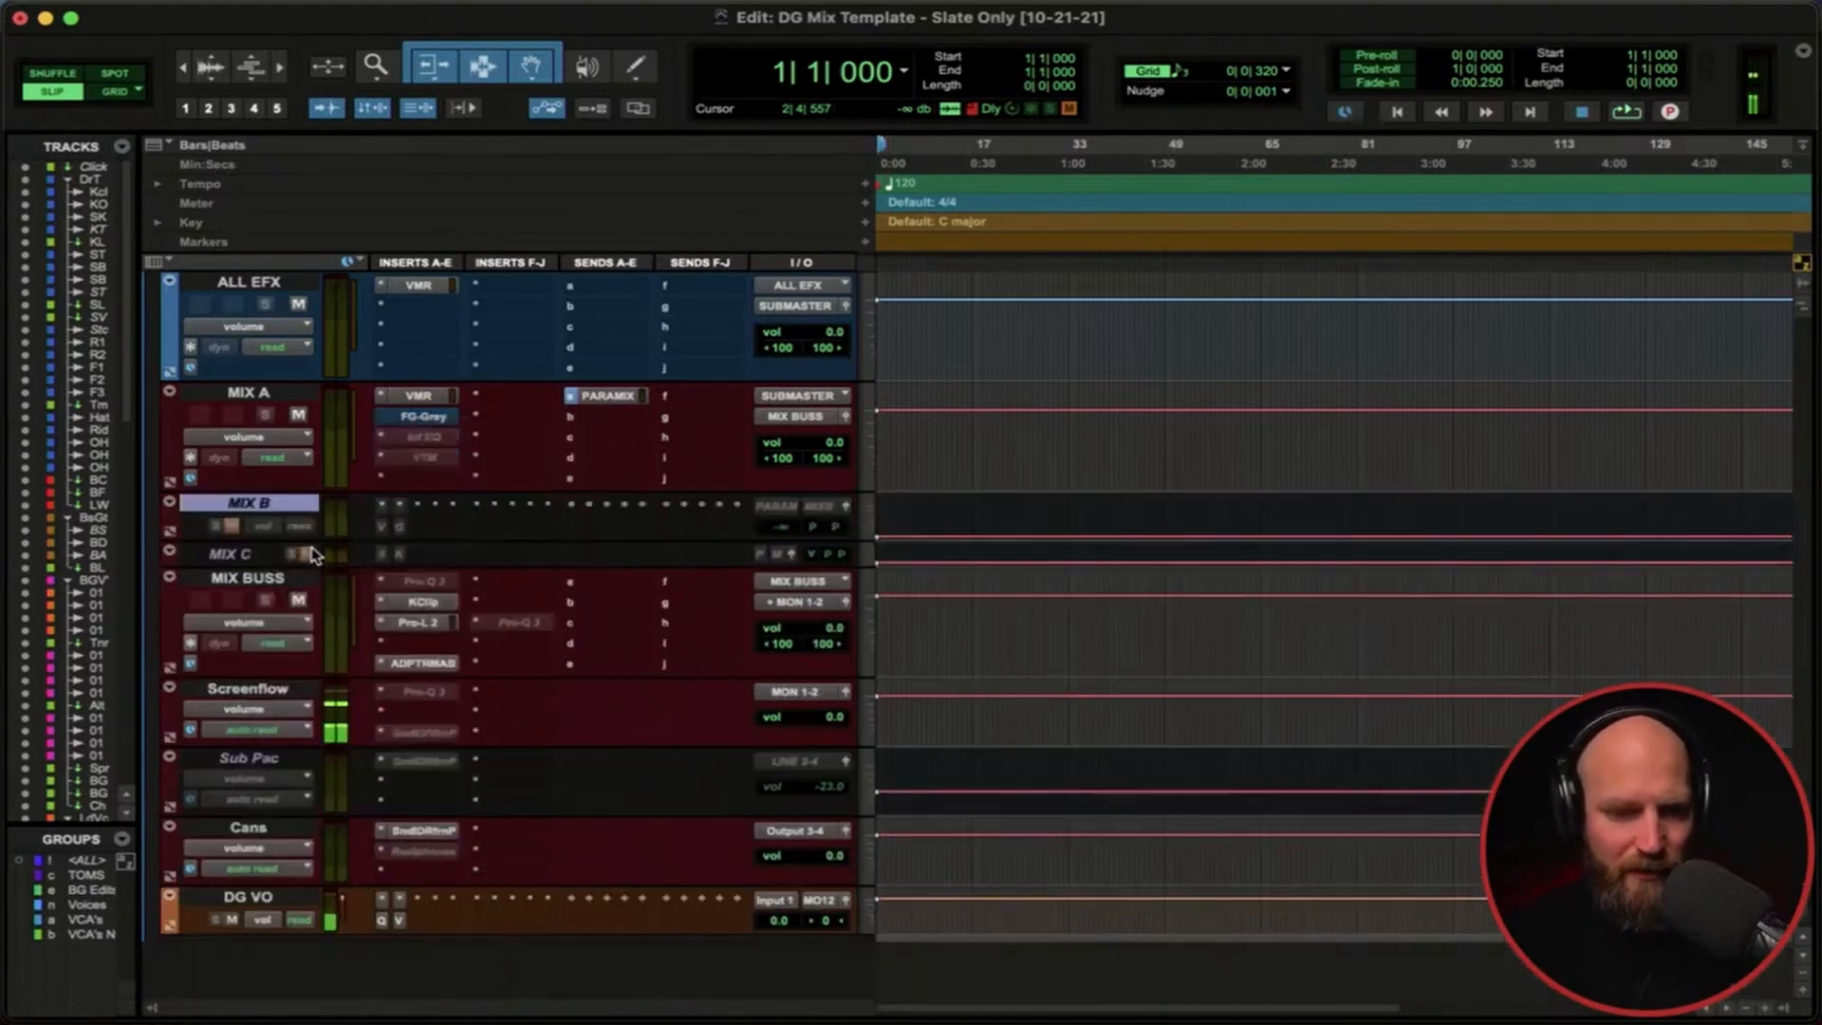
Delete the MIX C track and select the MIX BUSS track.
{"action": "left_click", "coordinate": [230, 554]}
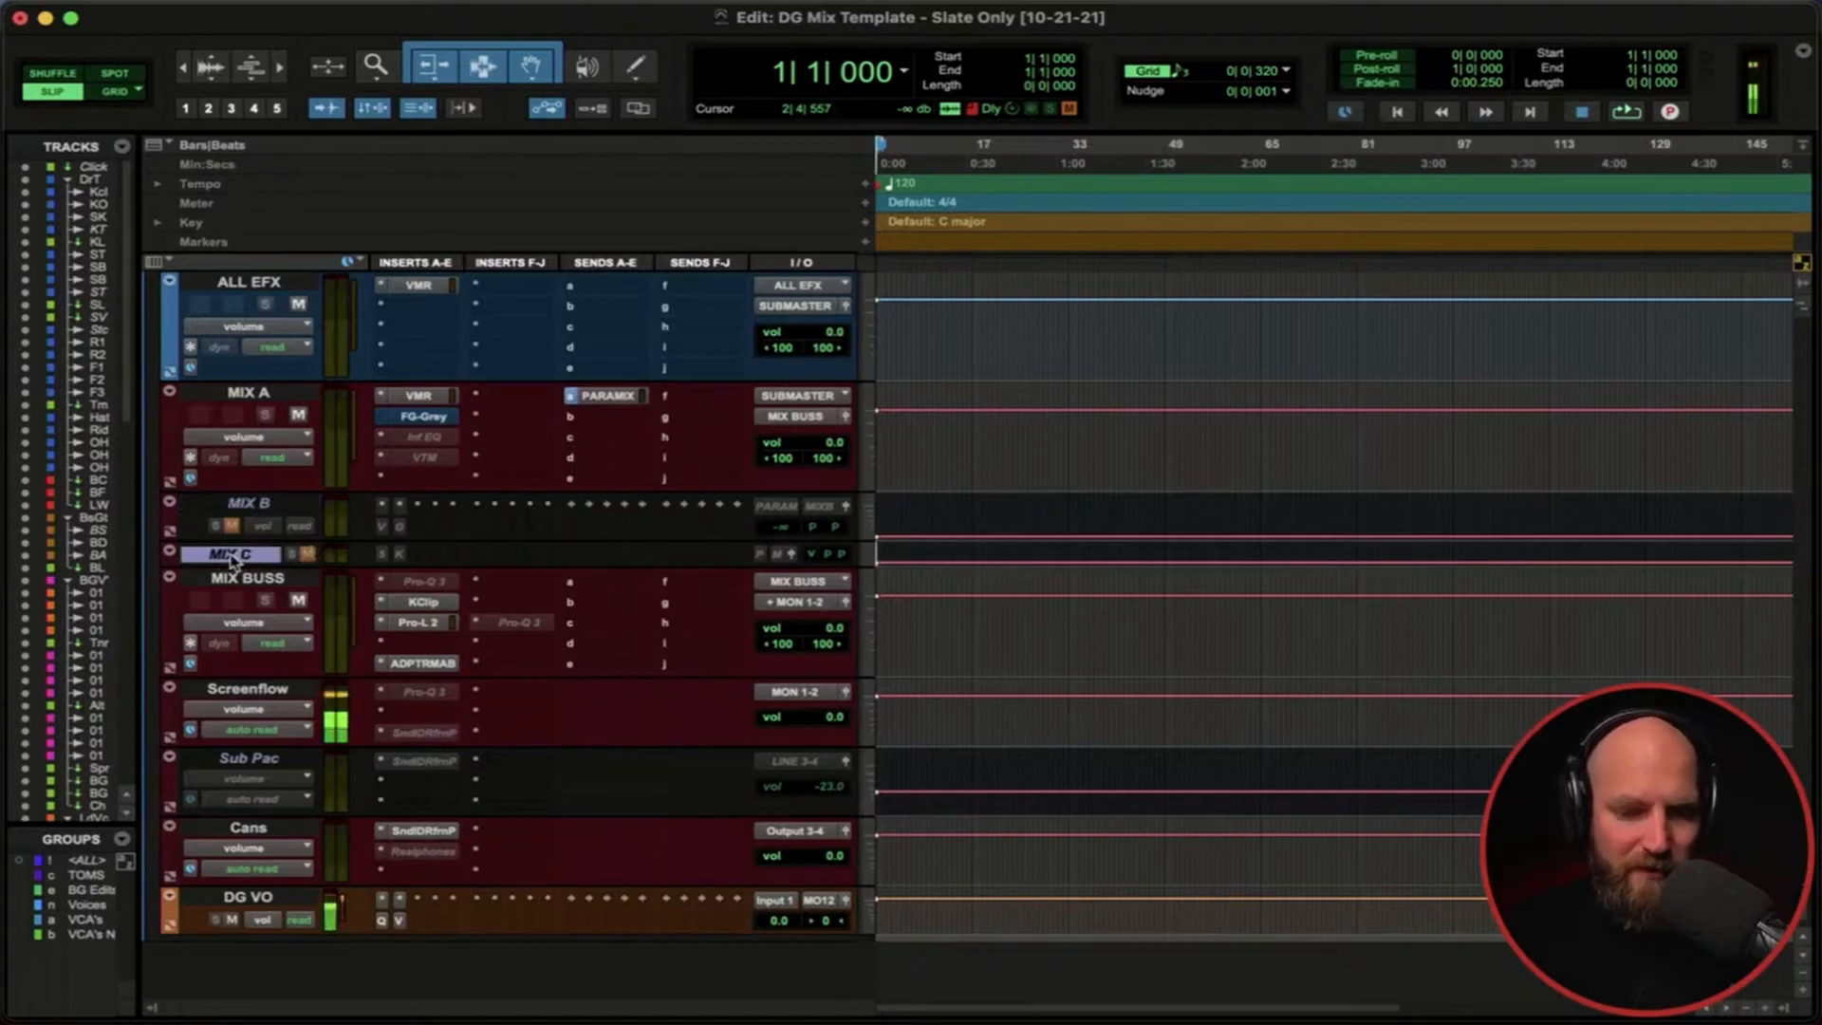
{"action": "right_click", "coordinate": [231, 556]}
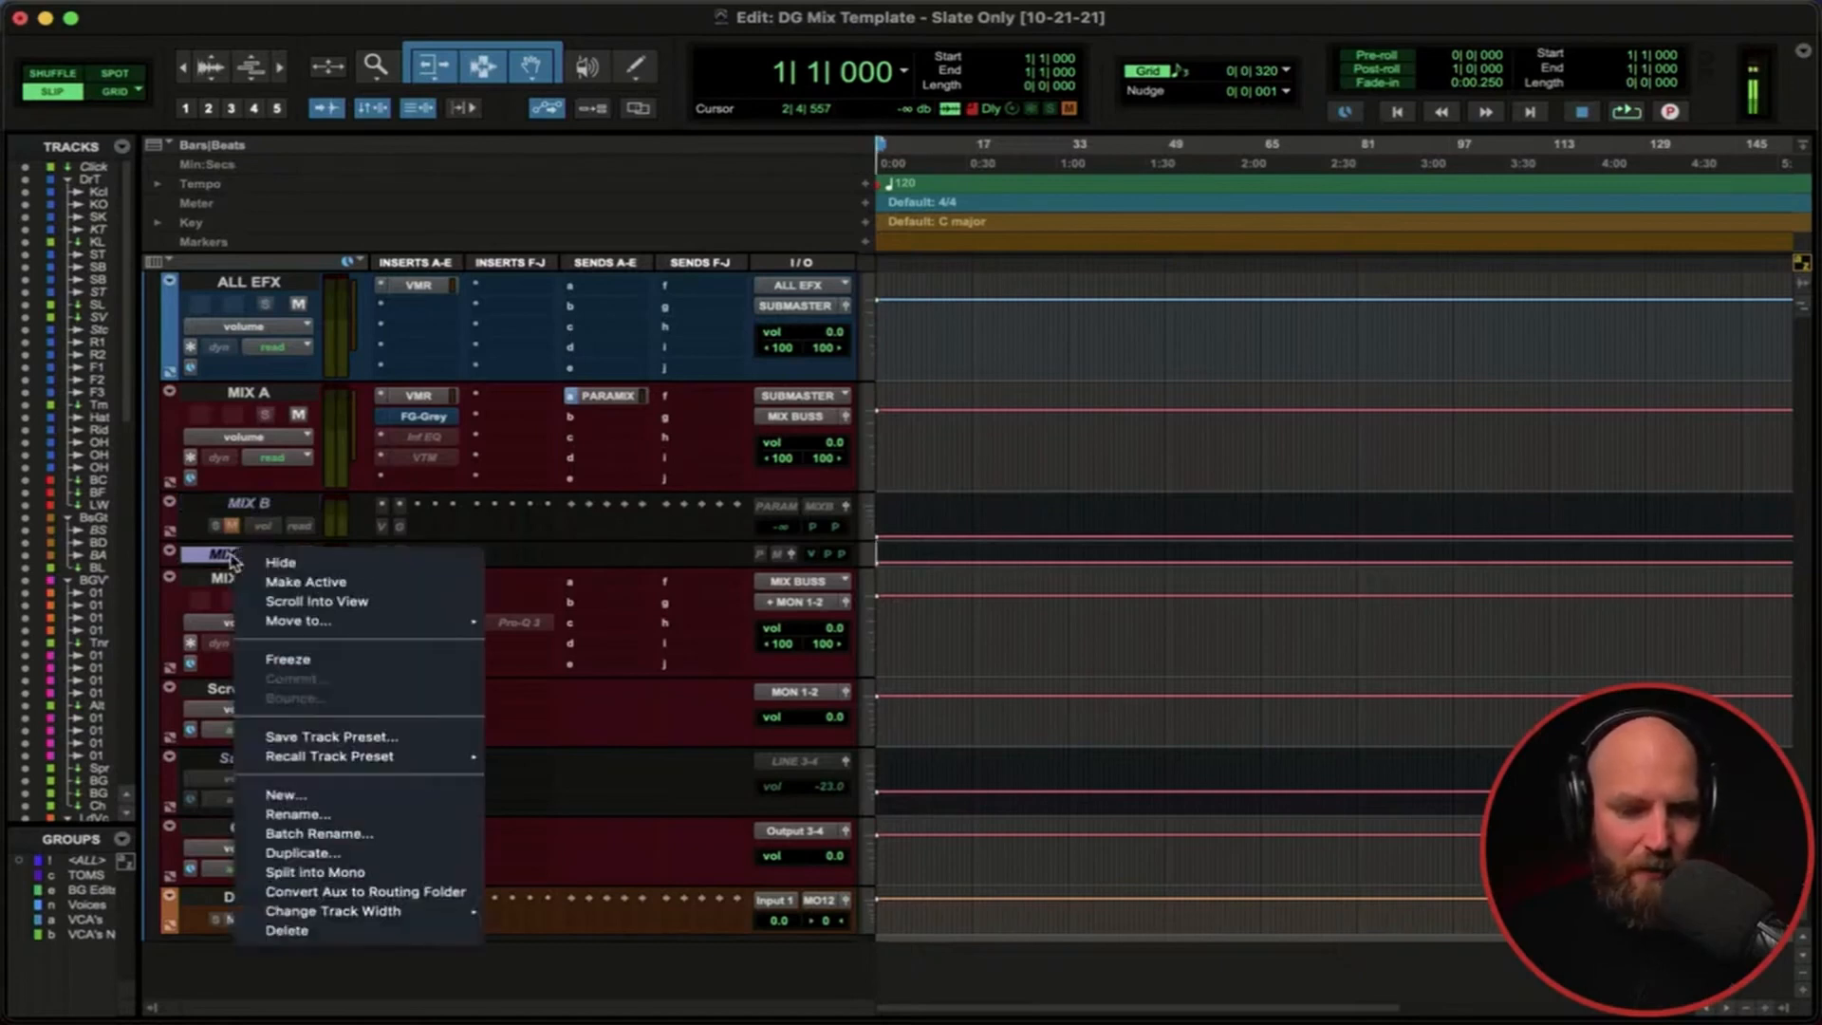
{"action": "left_click", "coordinate": [313, 931]}
{"action": "left_click", "coordinate": [275, 556]}
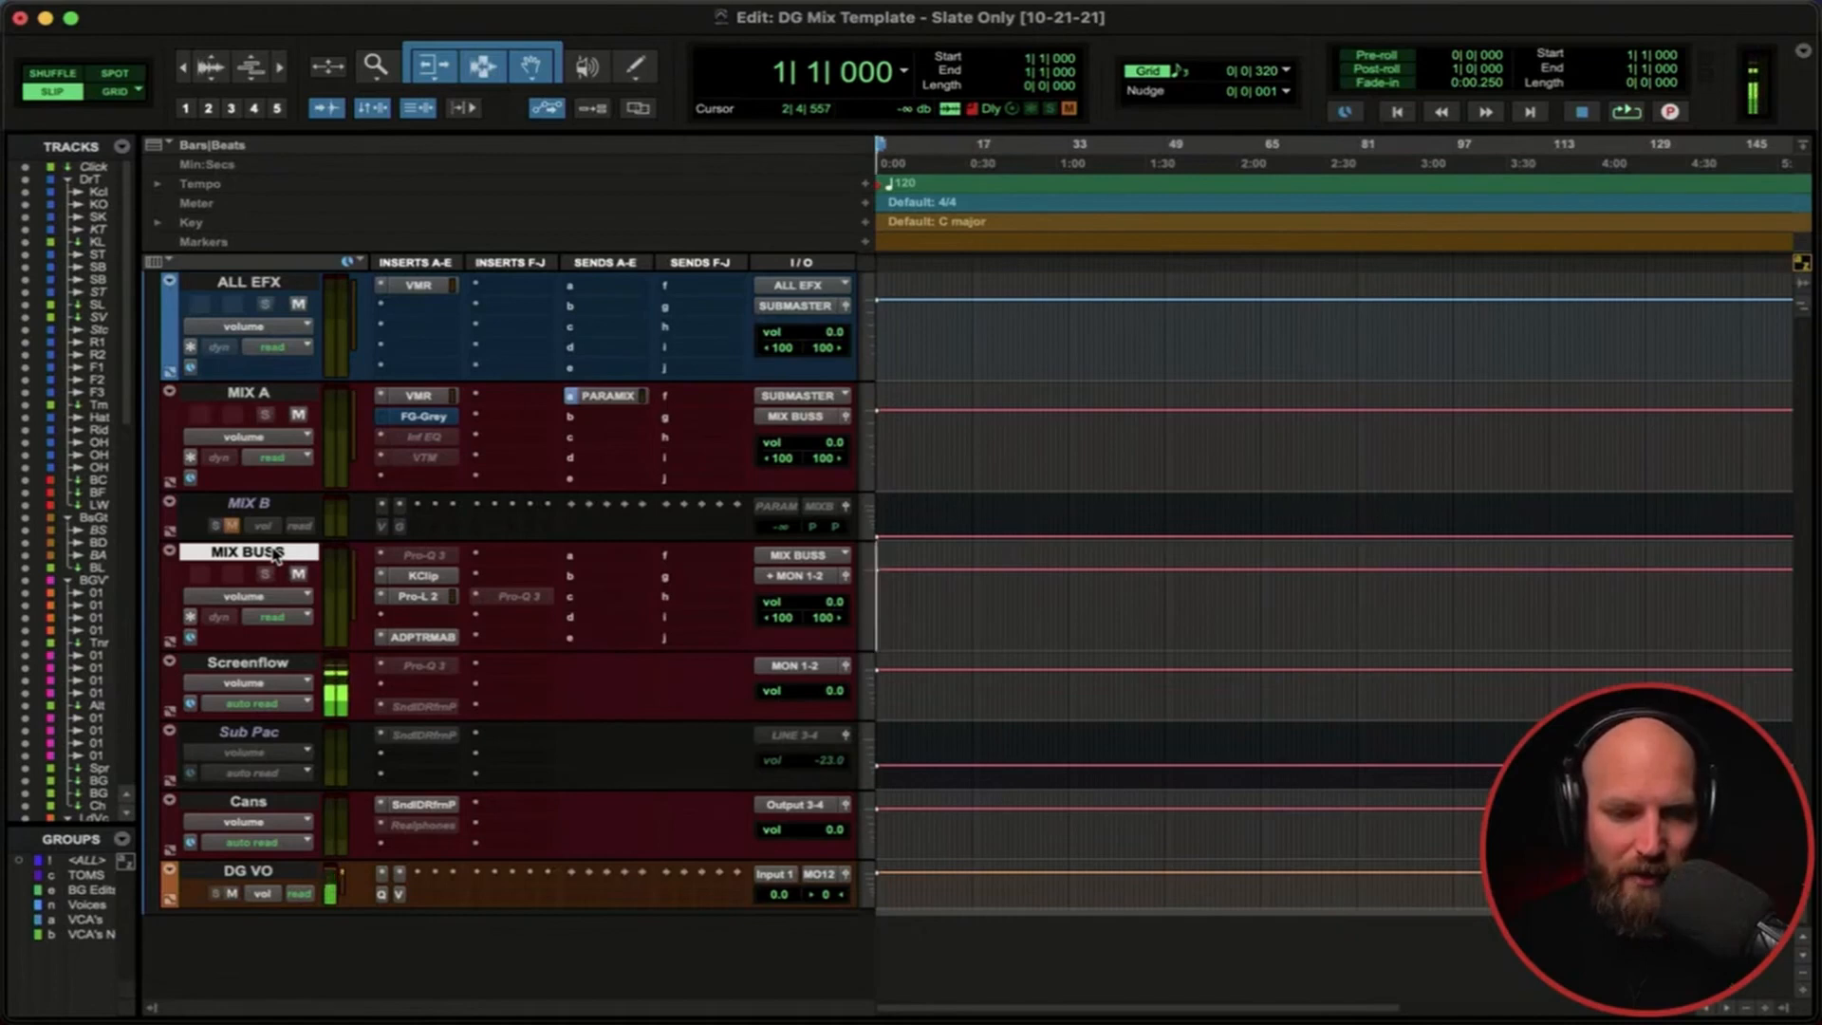
Replace the inactive Pro-Q 3 in MIX BUSS's first insert slot with a stereo Inf EQ and leave the new insert inactive.
{"action": "left_click", "coordinate": [382, 556]}
{"action": "type", "text": "inf"}
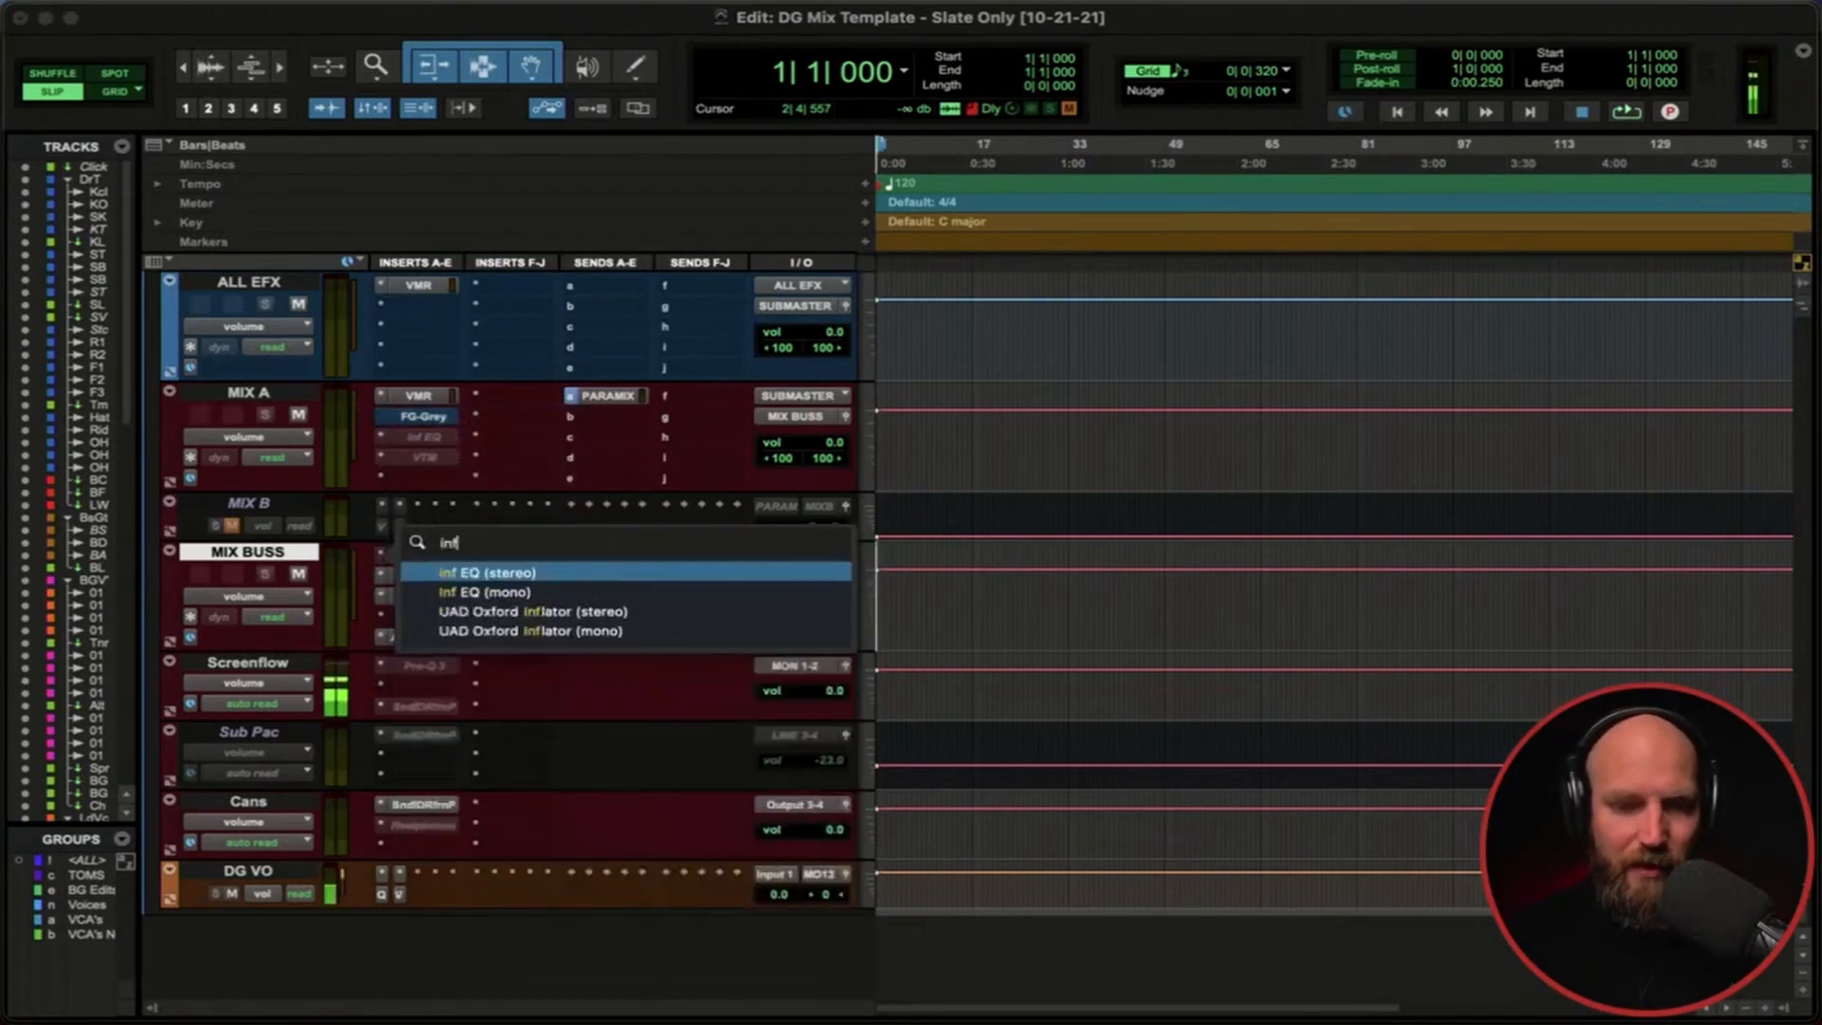
{"action": "key", "text": "Return"}
{"action": "left_click", "coordinate": [510, 122], "text": "ctrl+super"}
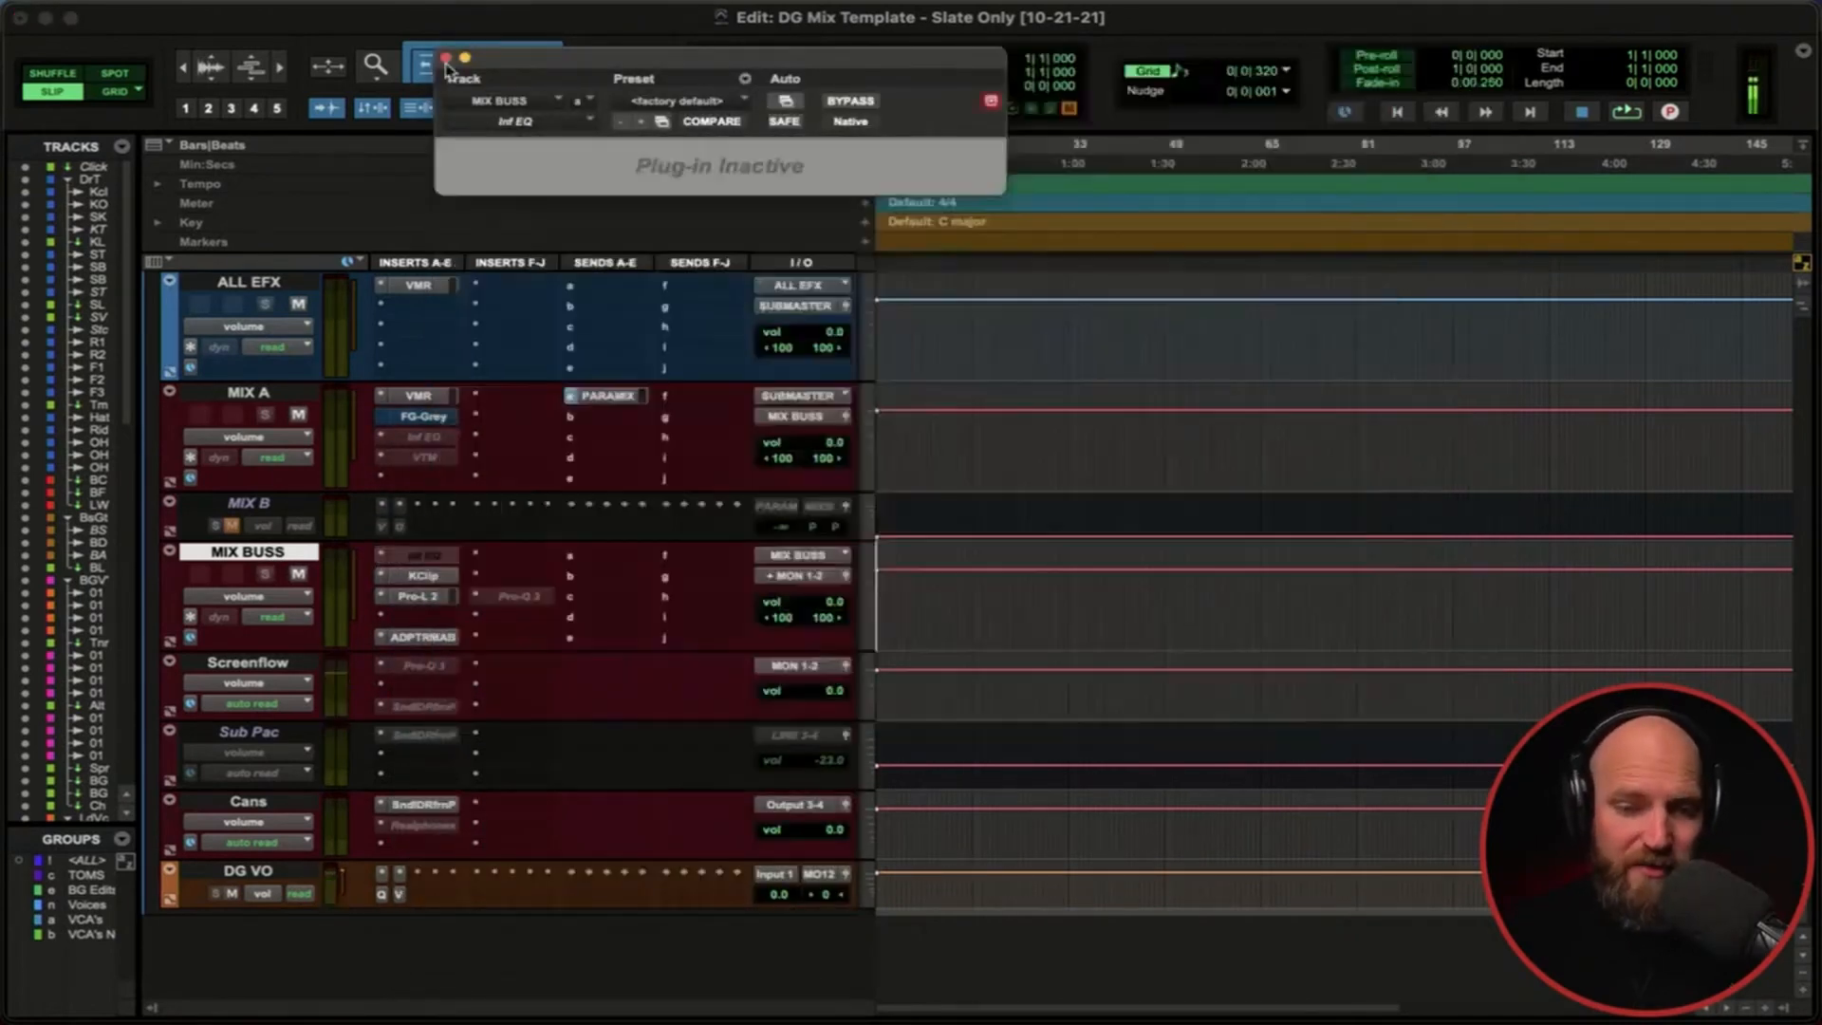
{"action": "left_click", "coordinate": [446, 58]}
{"action": "left_click", "coordinate": [426, 557], "text": "ctrl+super"}
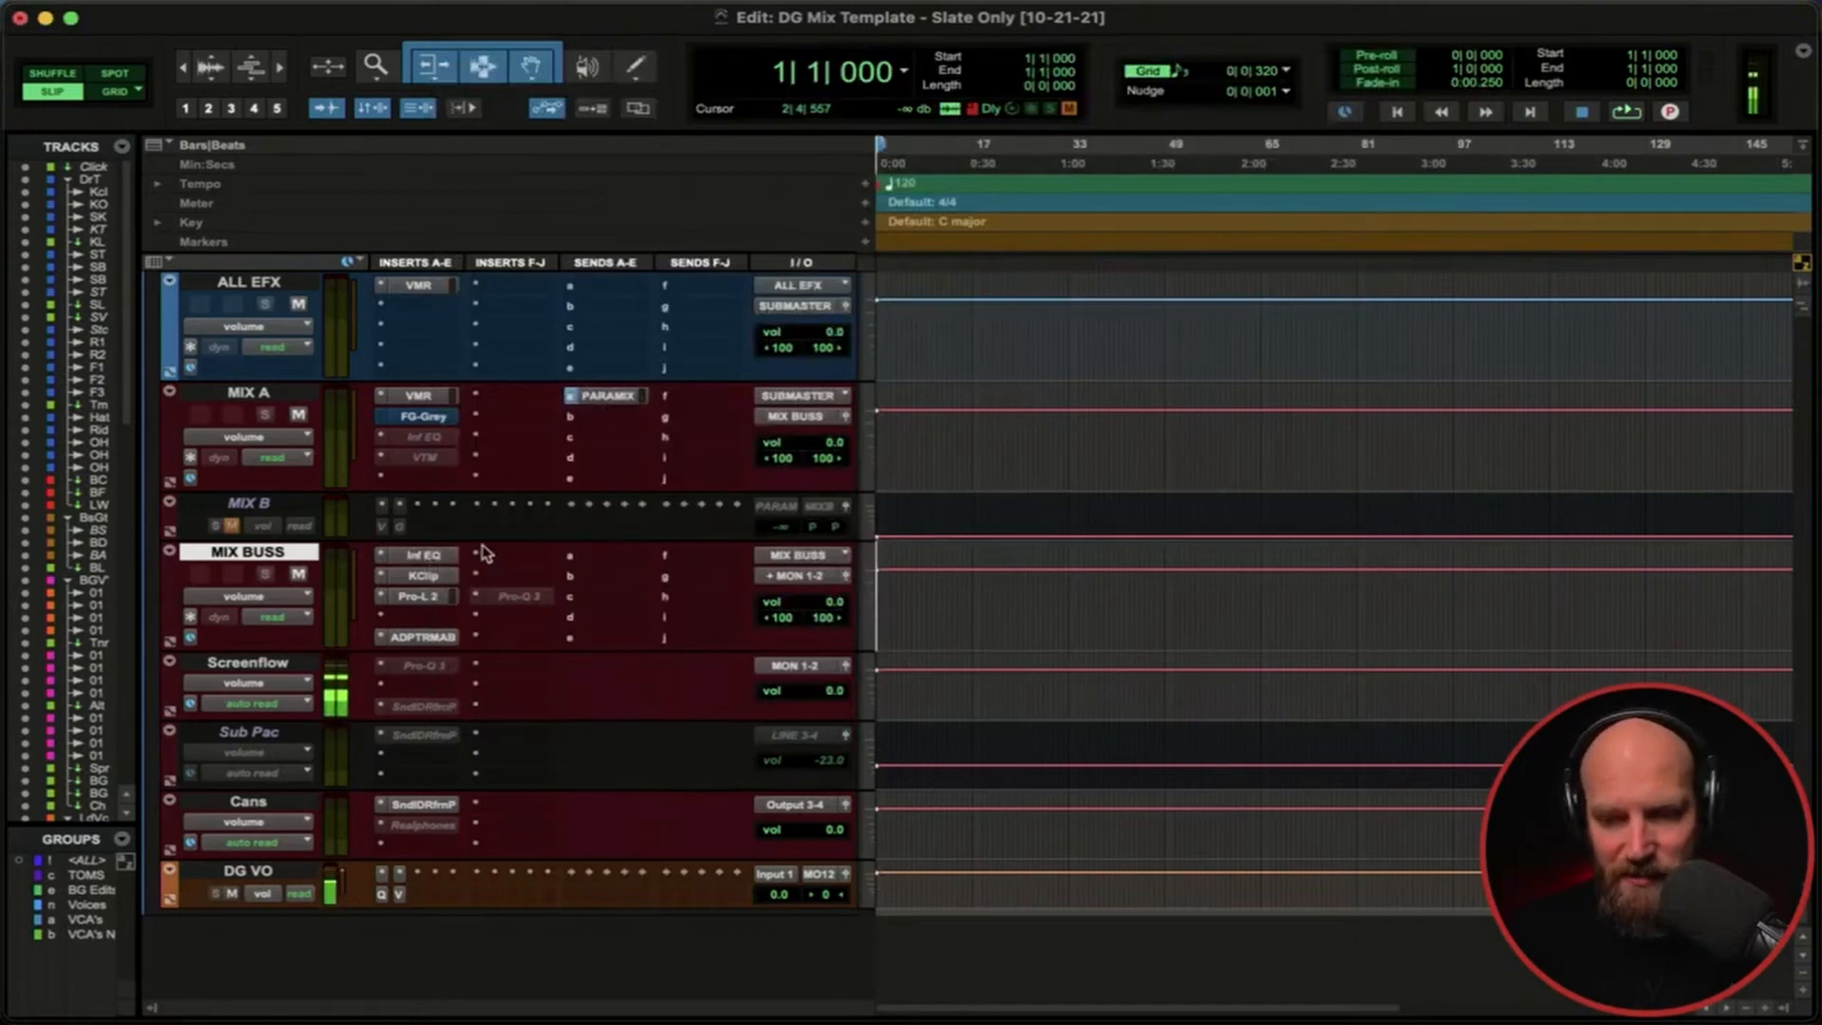
{"action": "left_click", "coordinate": [423, 555]}
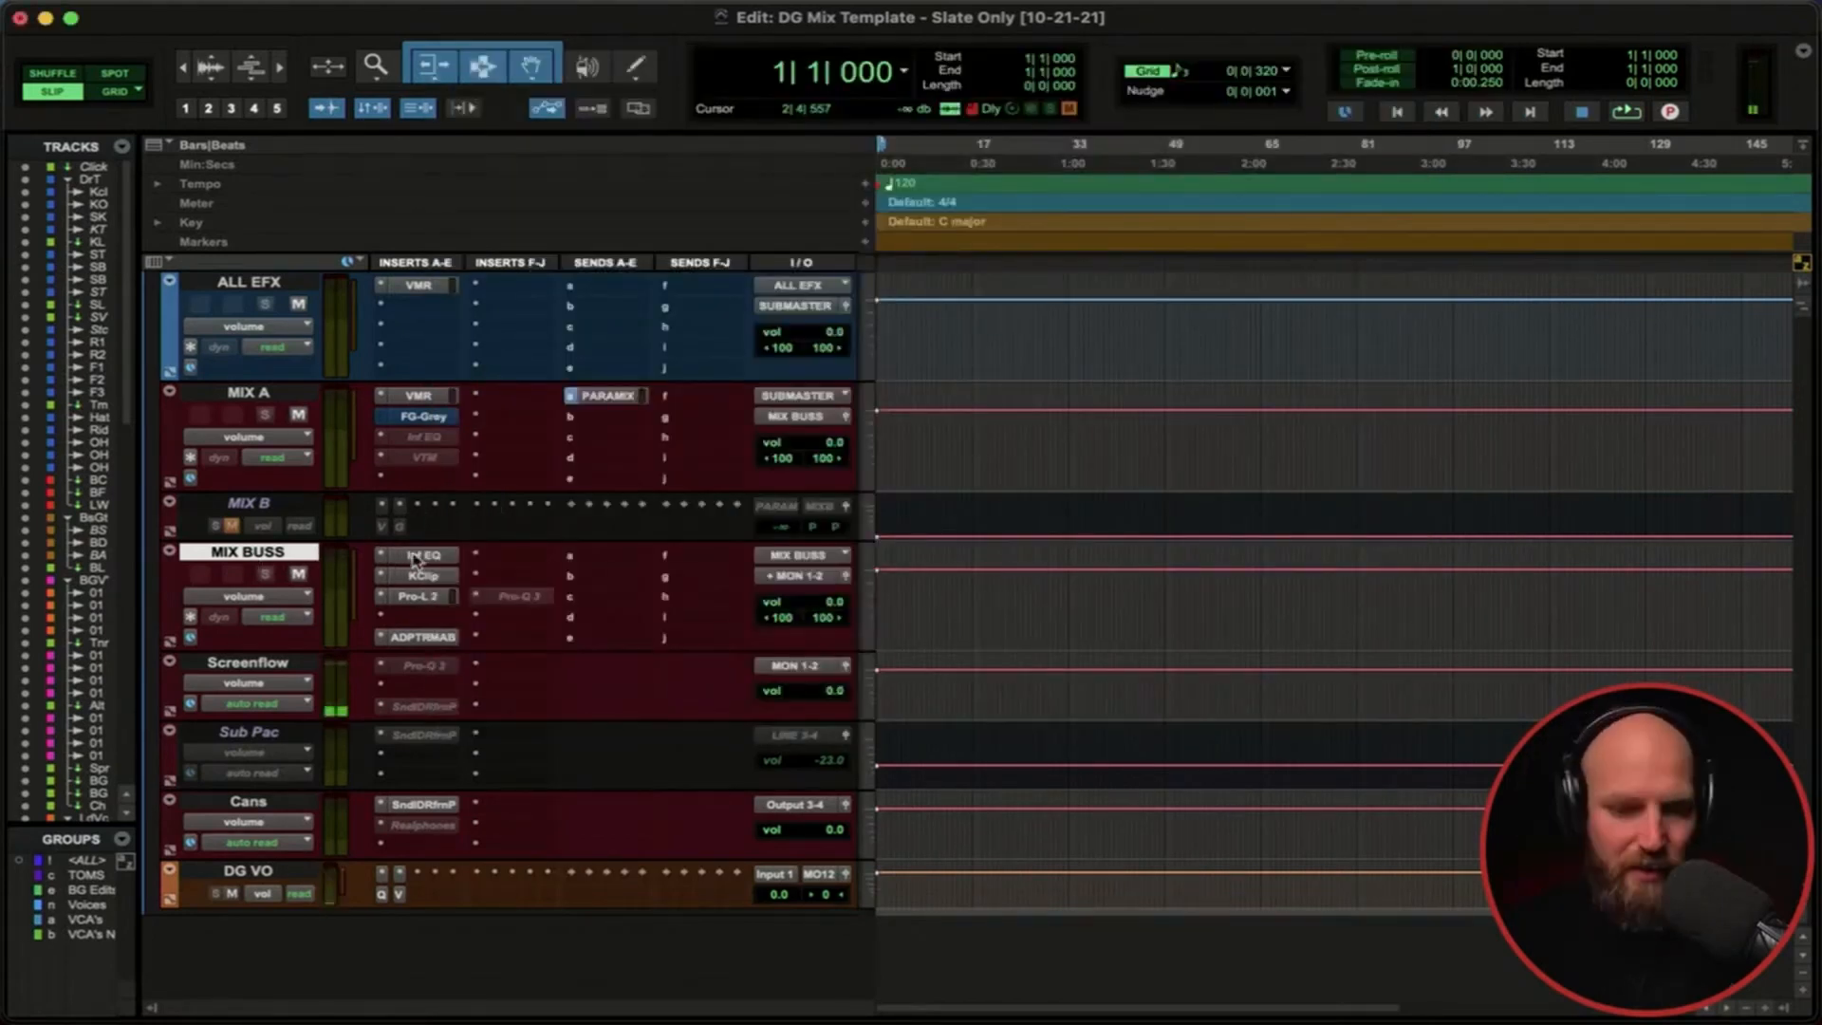
{"action": "left_click", "coordinate": [415, 558], "text": "ctrl+super"}
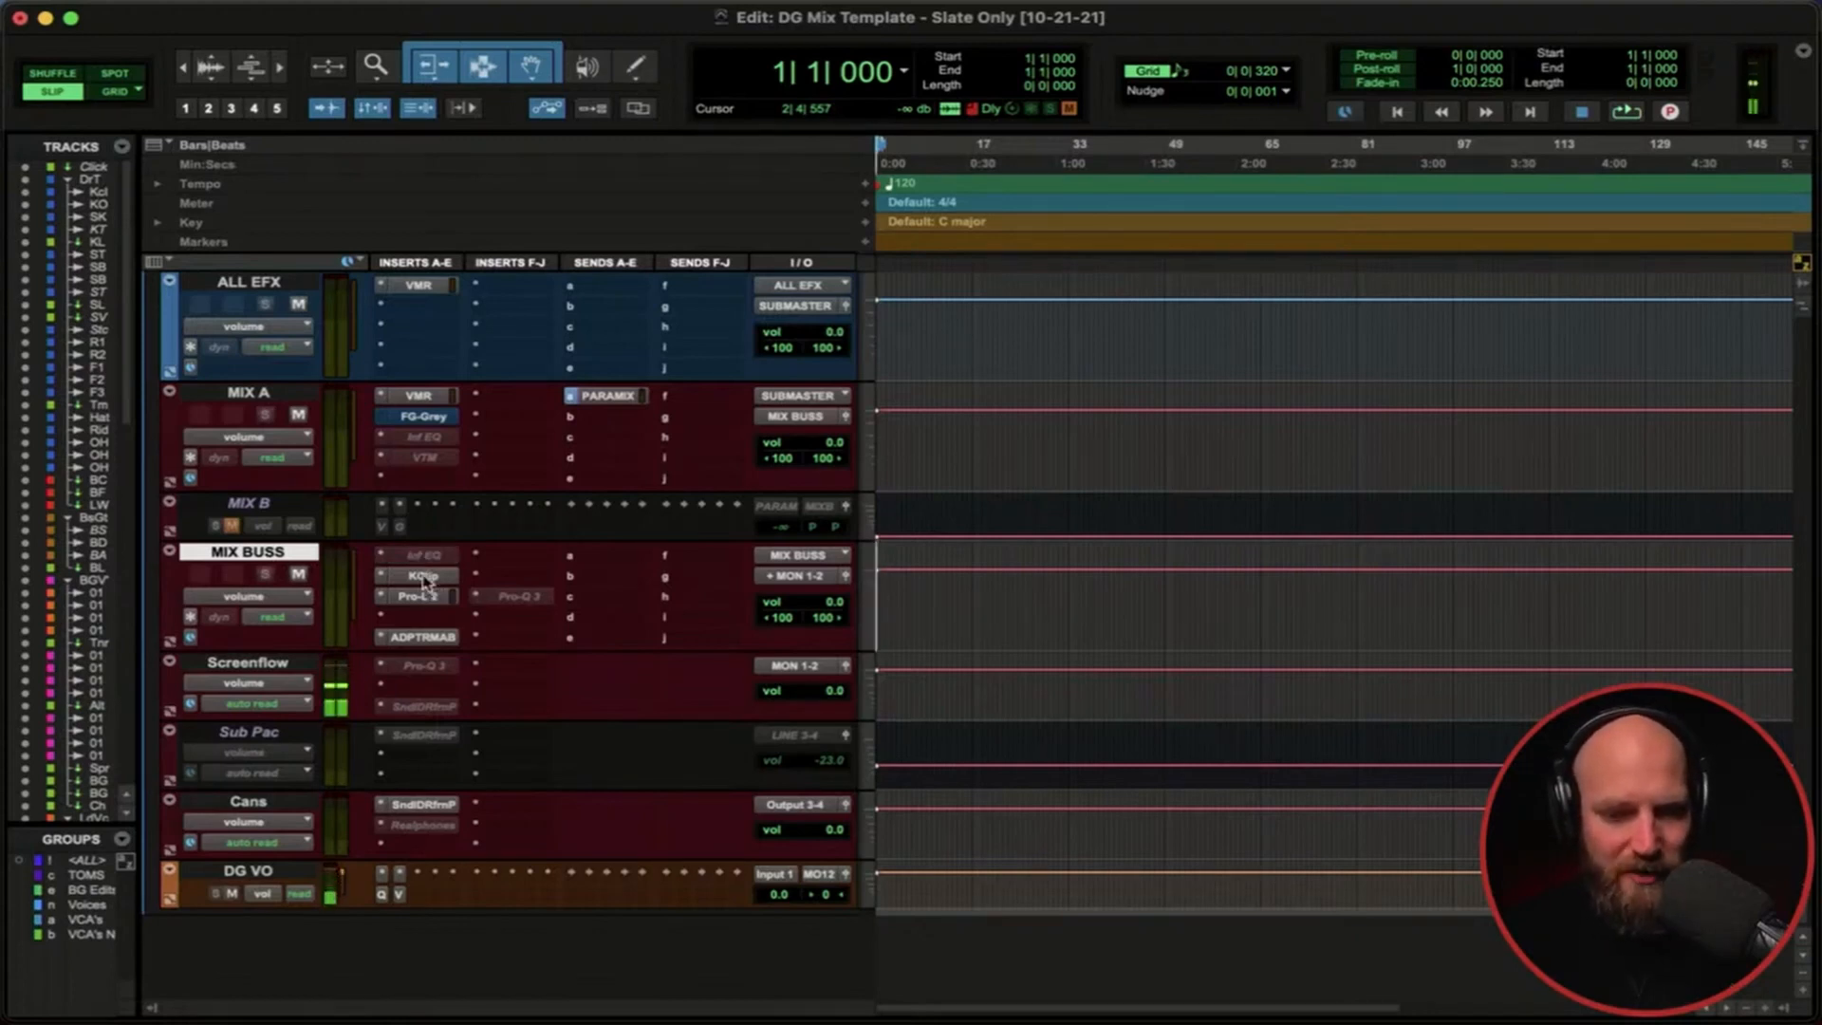
Check the KClip settings on MIX BUSS and look through the multichannel plug-ins for a possible replacement.
{"action": "left_click", "coordinate": [422, 576]}
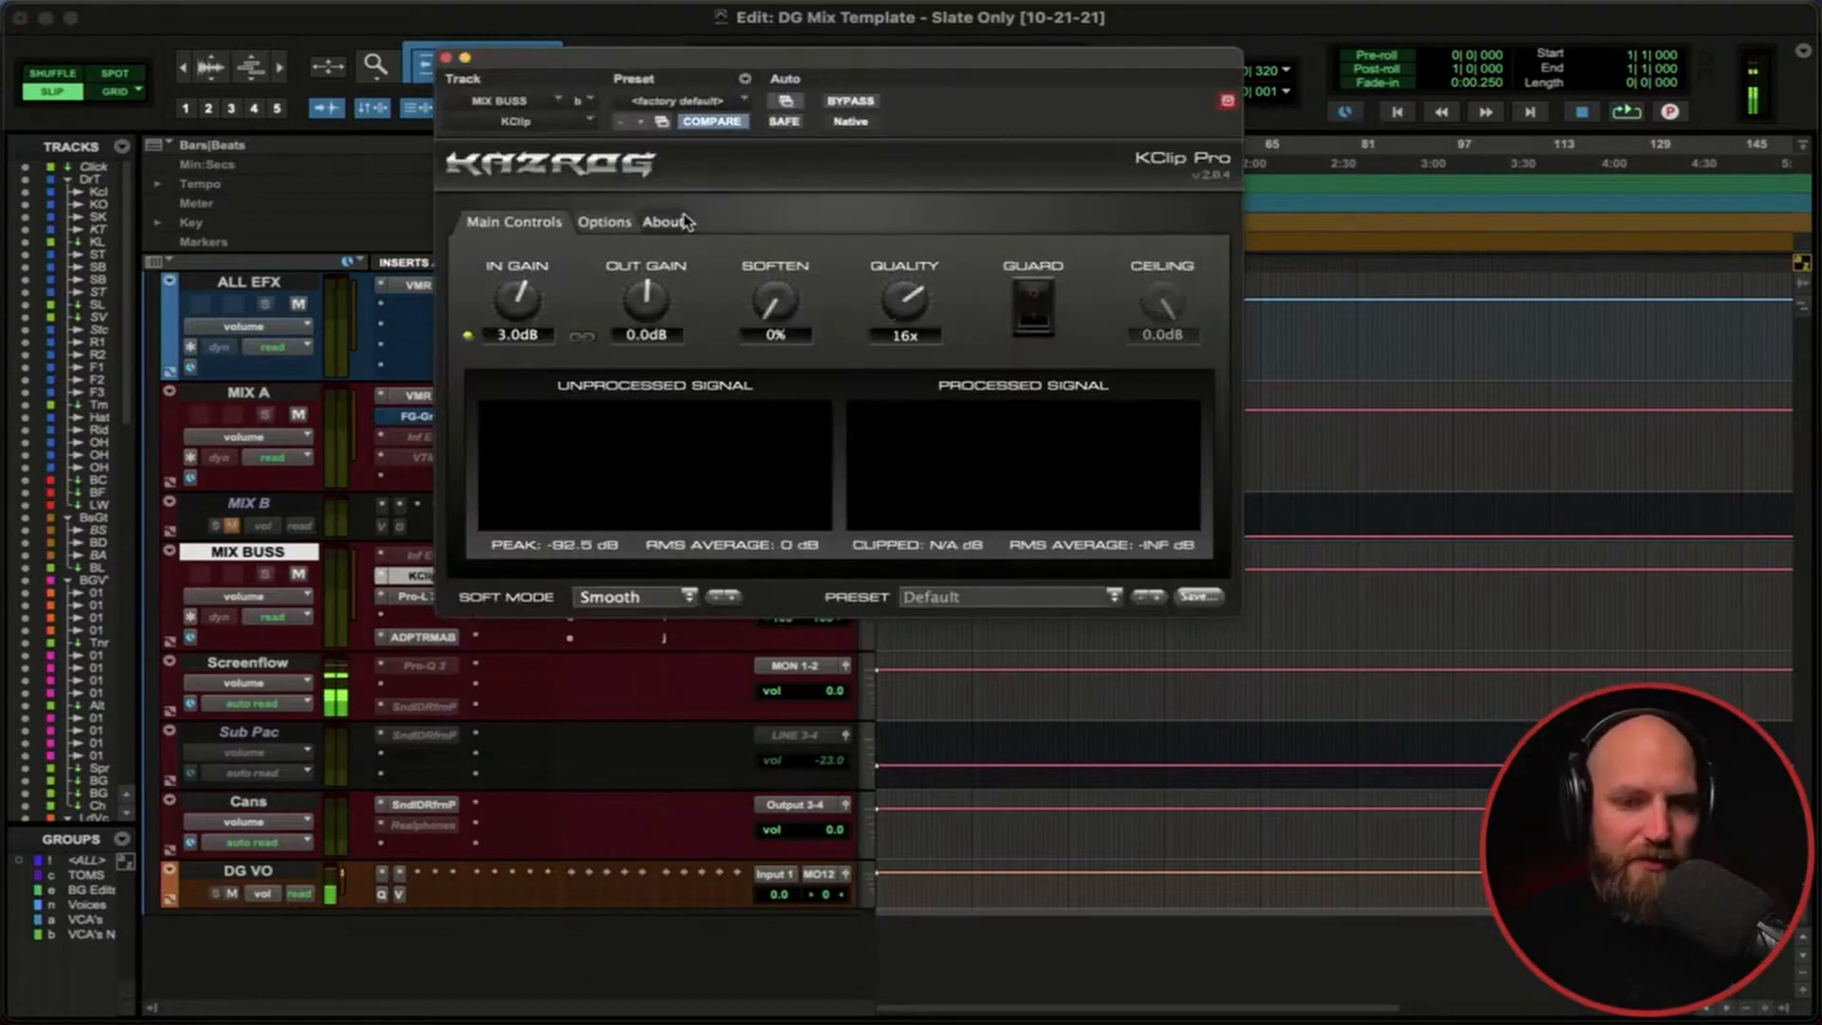
{"action": "left_click", "coordinate": [446, 58]}
{"action": "left_click", "coordinate": [493, 574]}
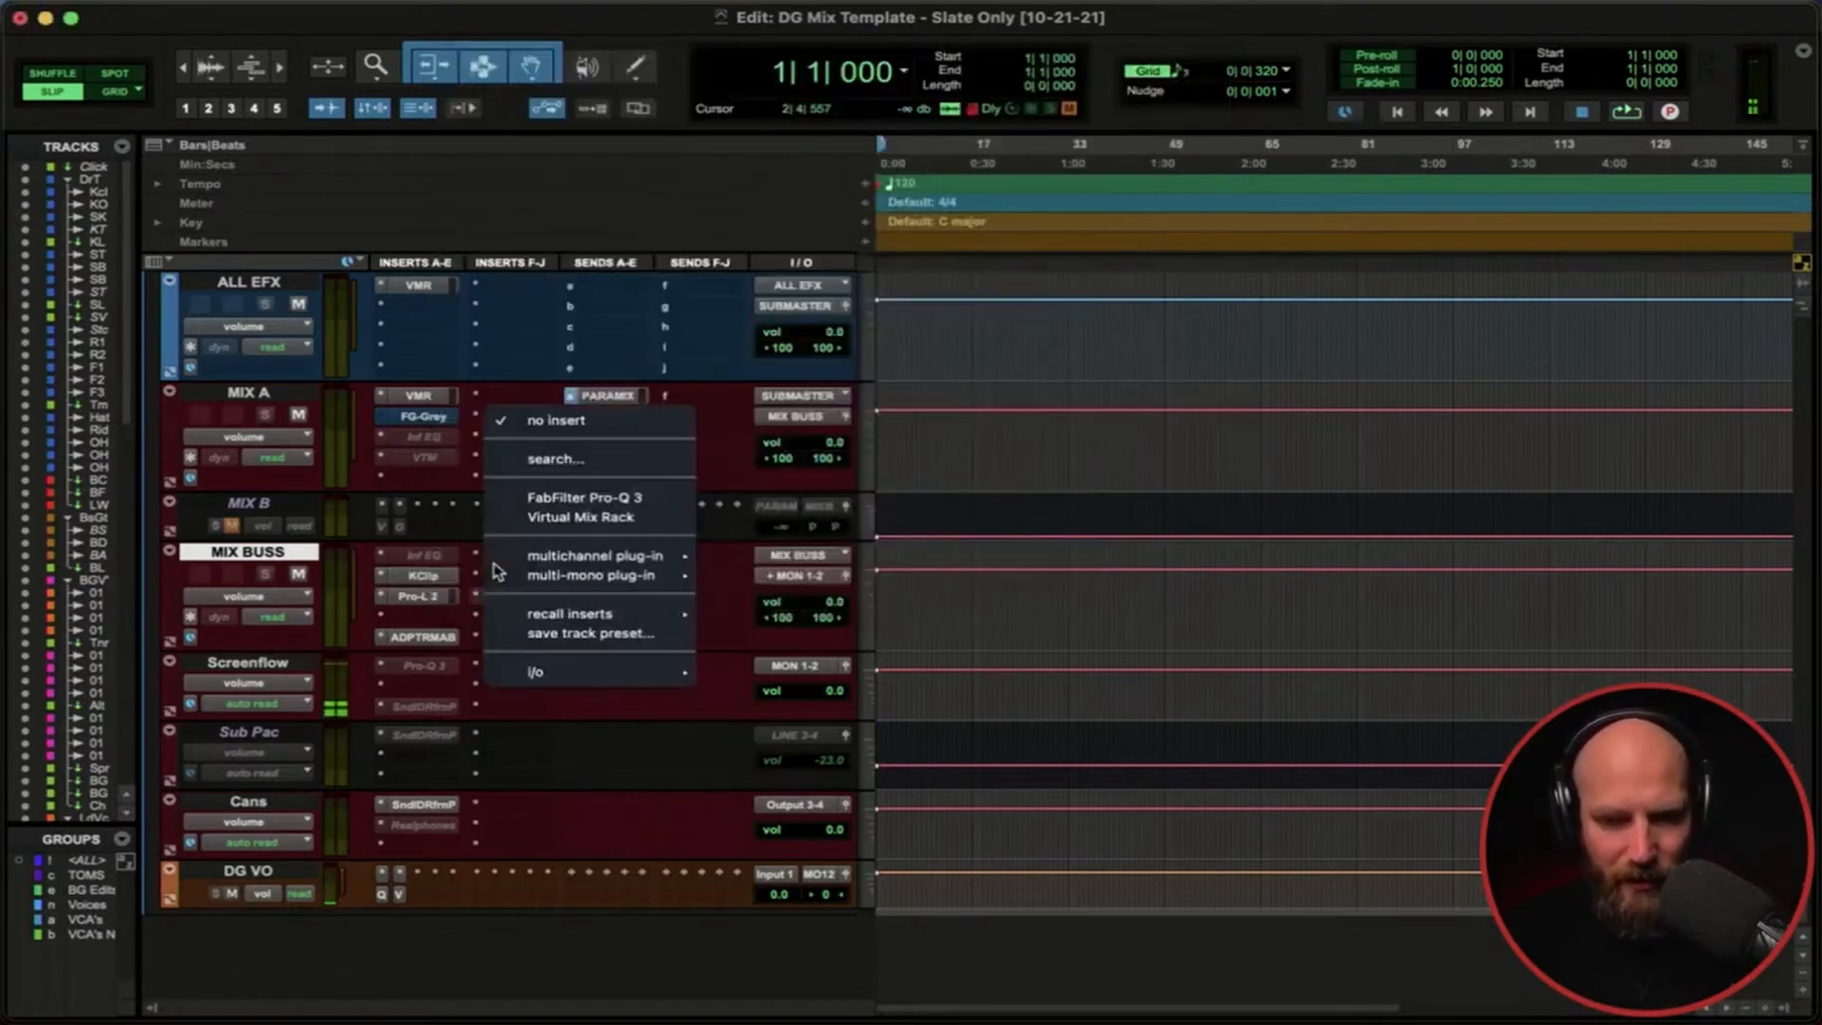
{"action": "mouse_move", "coordinate": [598, 556]}
{"action": "mouse_move", "coordinate": [831, 612]}
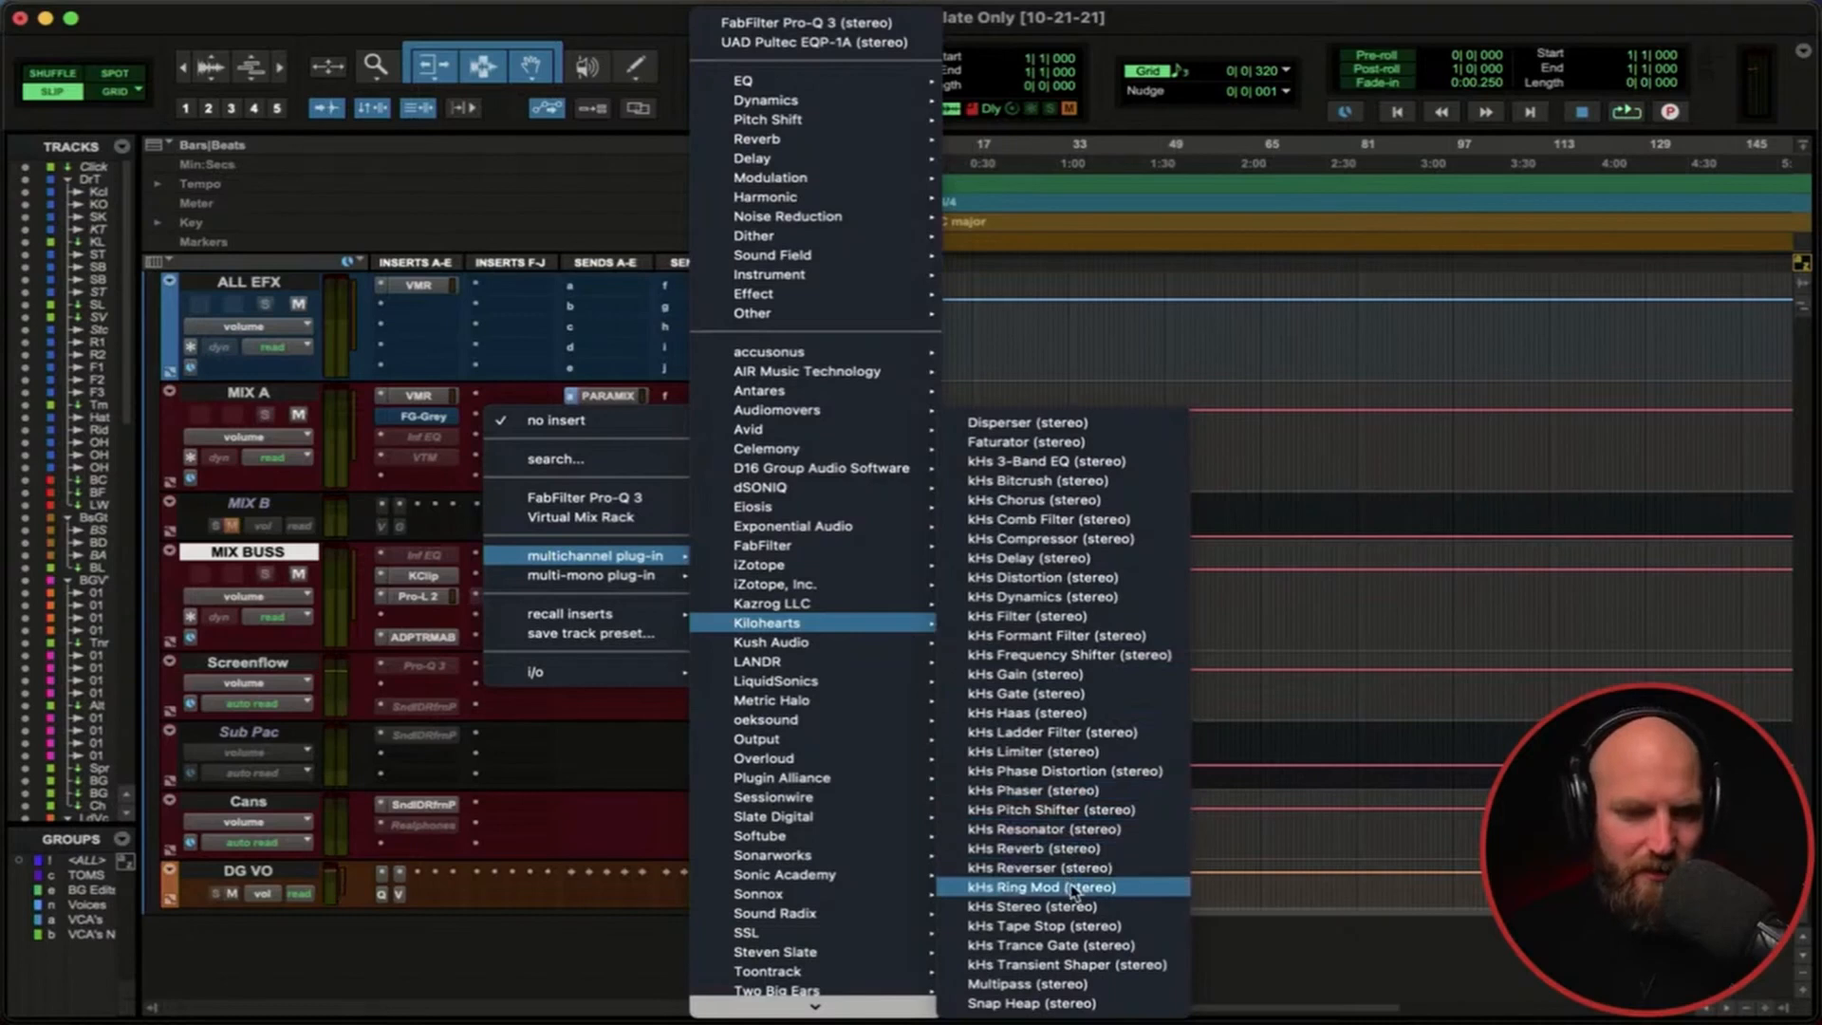
{"action": "left_click", "coordinate": [545, 657]}
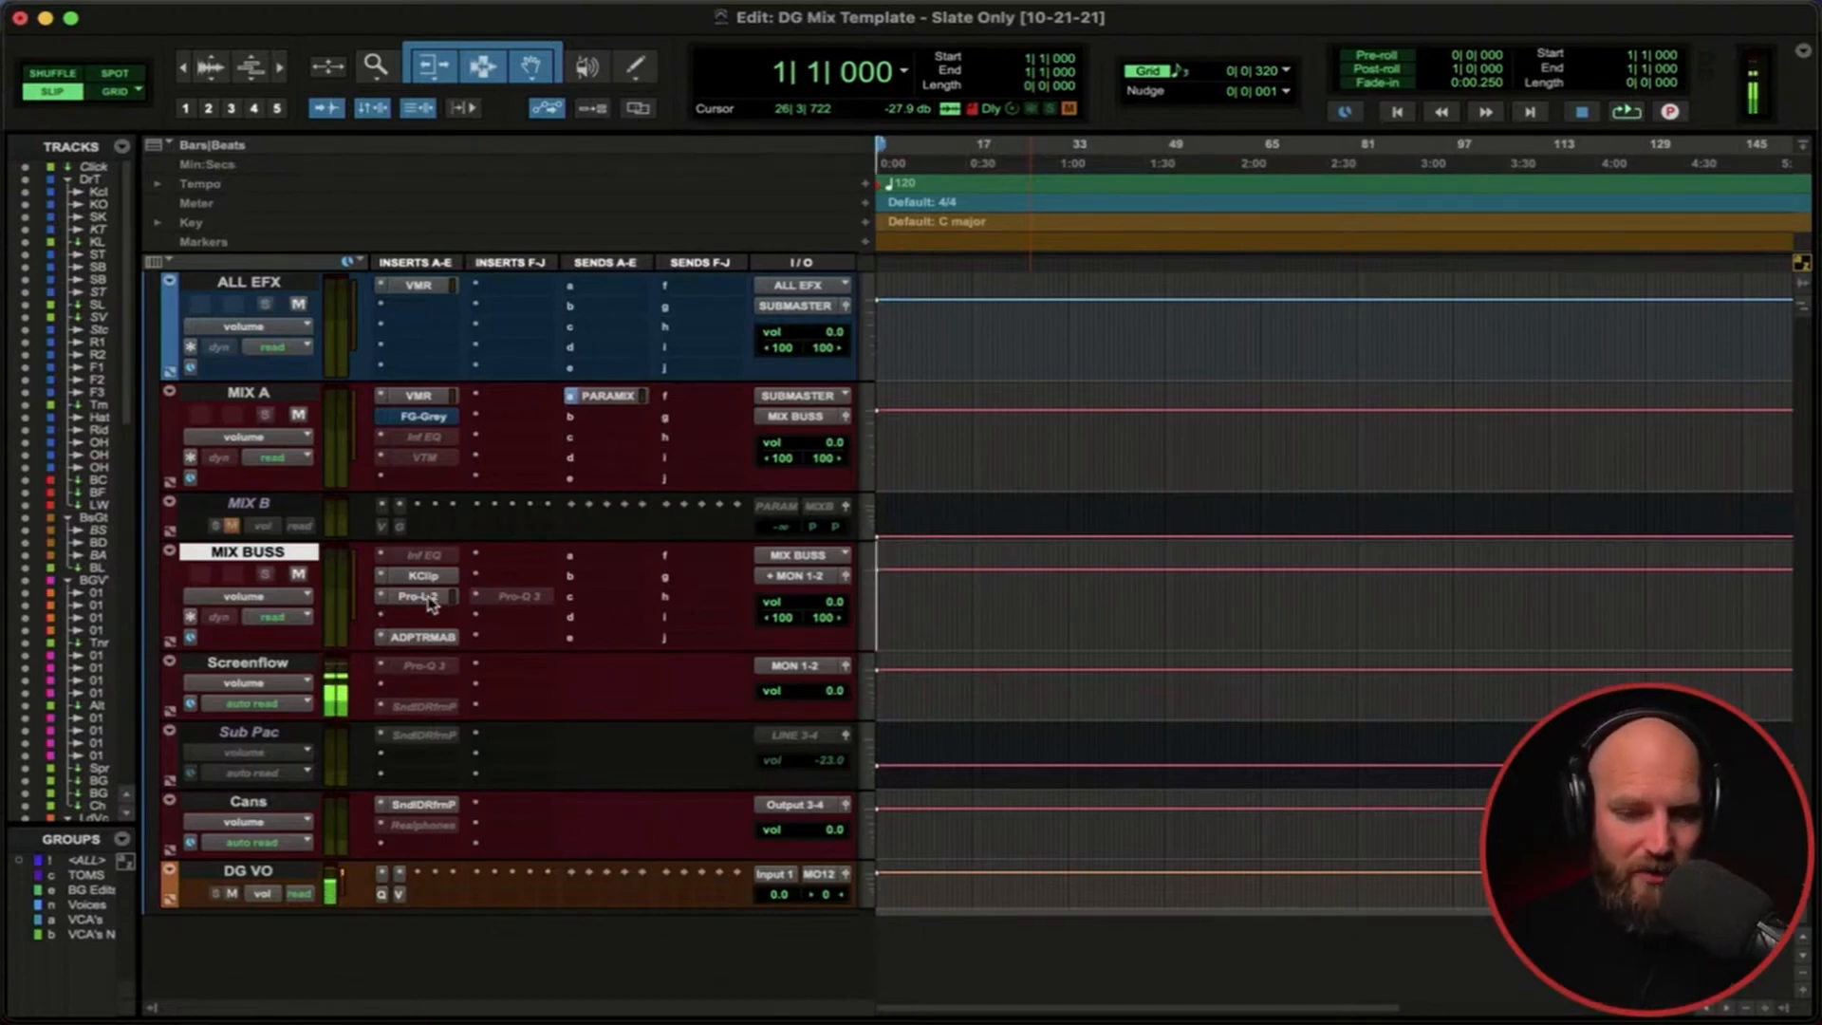
Review the filters of the inactive Pro-Q 3 in MIX BUSS's insert slot H and replace it with Inf EQ.
{"action": "left_click", "coordinate": [481, 604]}
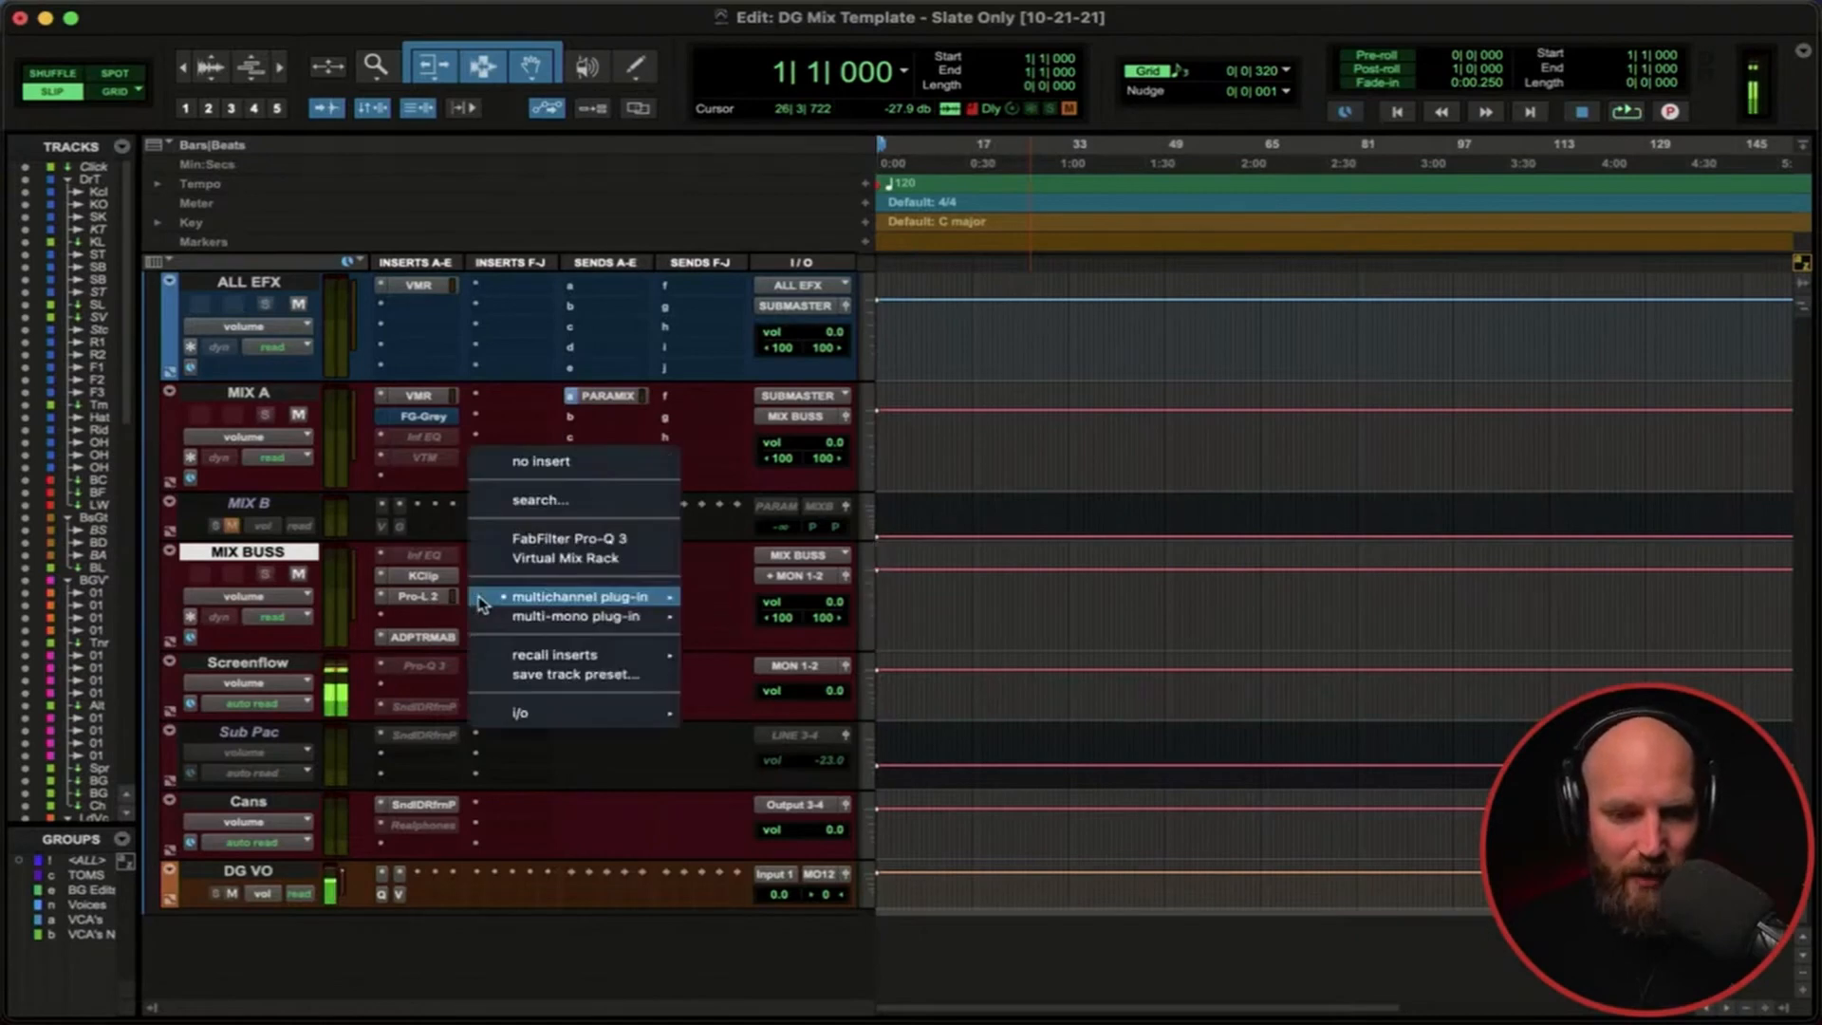
{"action": "left_click", "coordinate": [555, 539]}
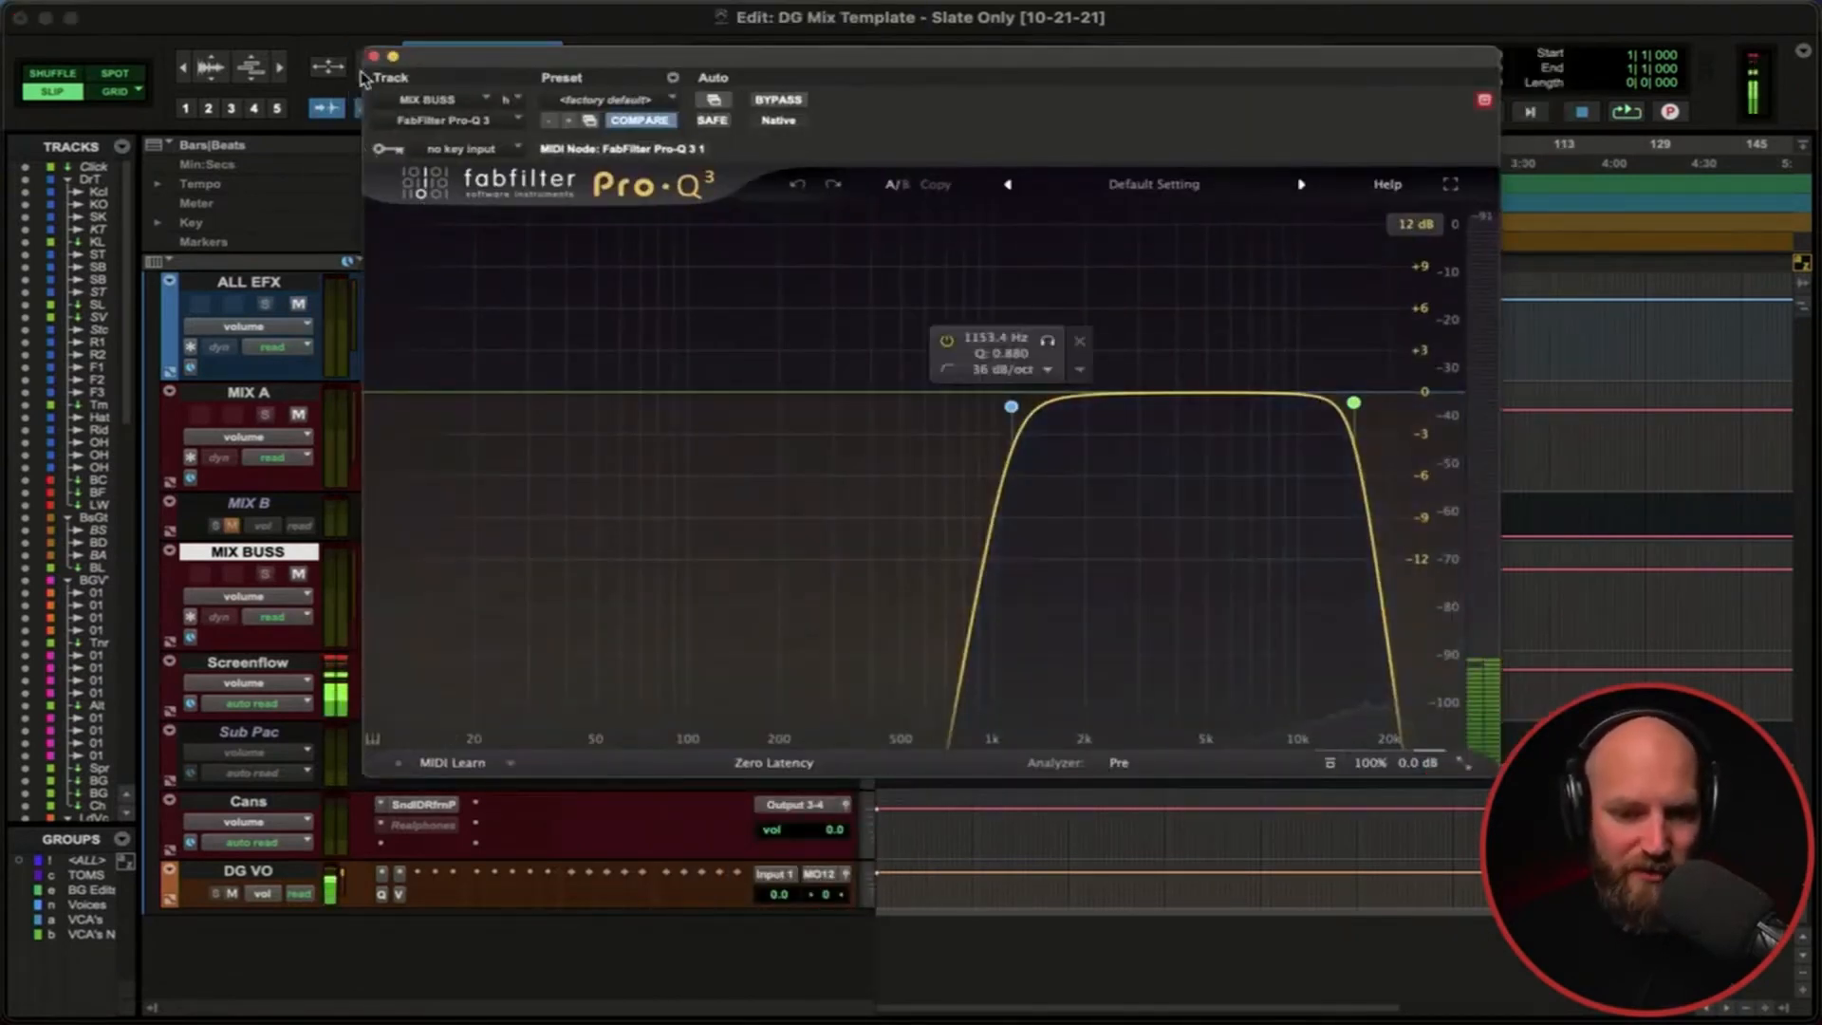
{"action": "left_click", "coordinate": [374, 57]}
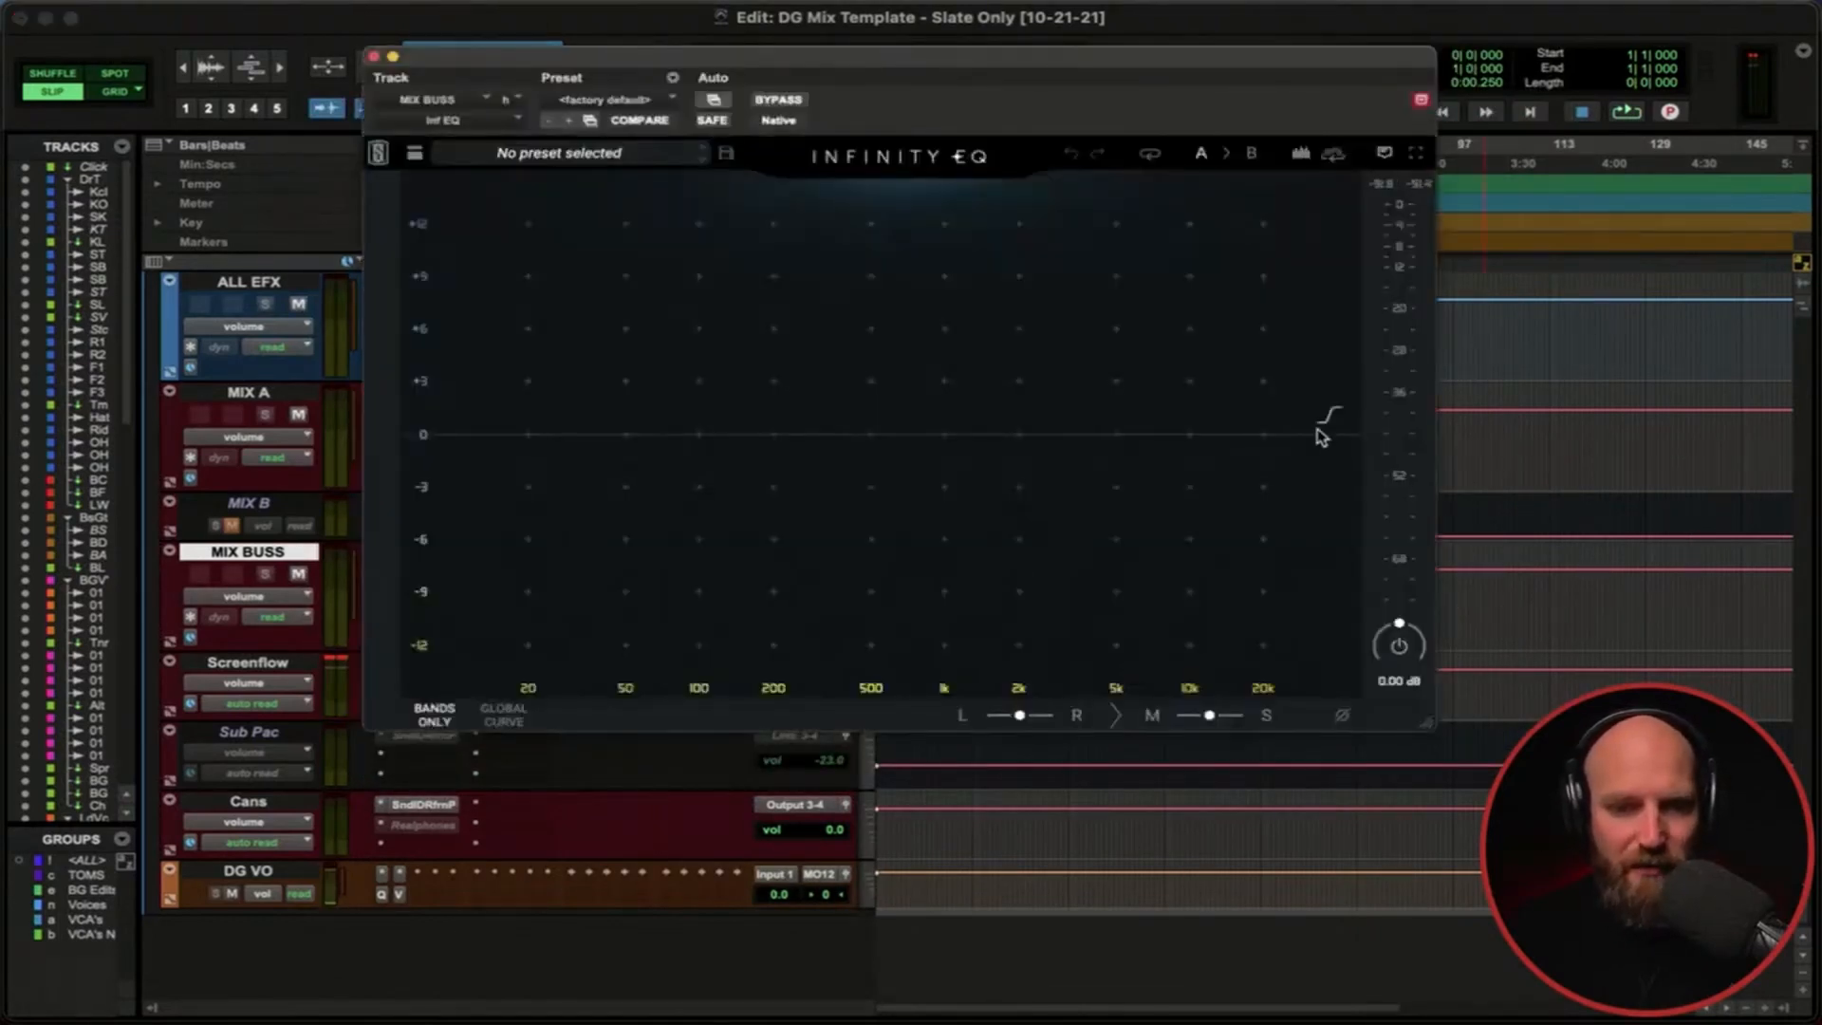
Create a low-pass filter at about 31 Hz in the new Inf EQ on MIX BUSS.
{"action": "left_click", "coordinate": [619, 99]}
{"action": "left_click", "coordinate": [620, 104]}
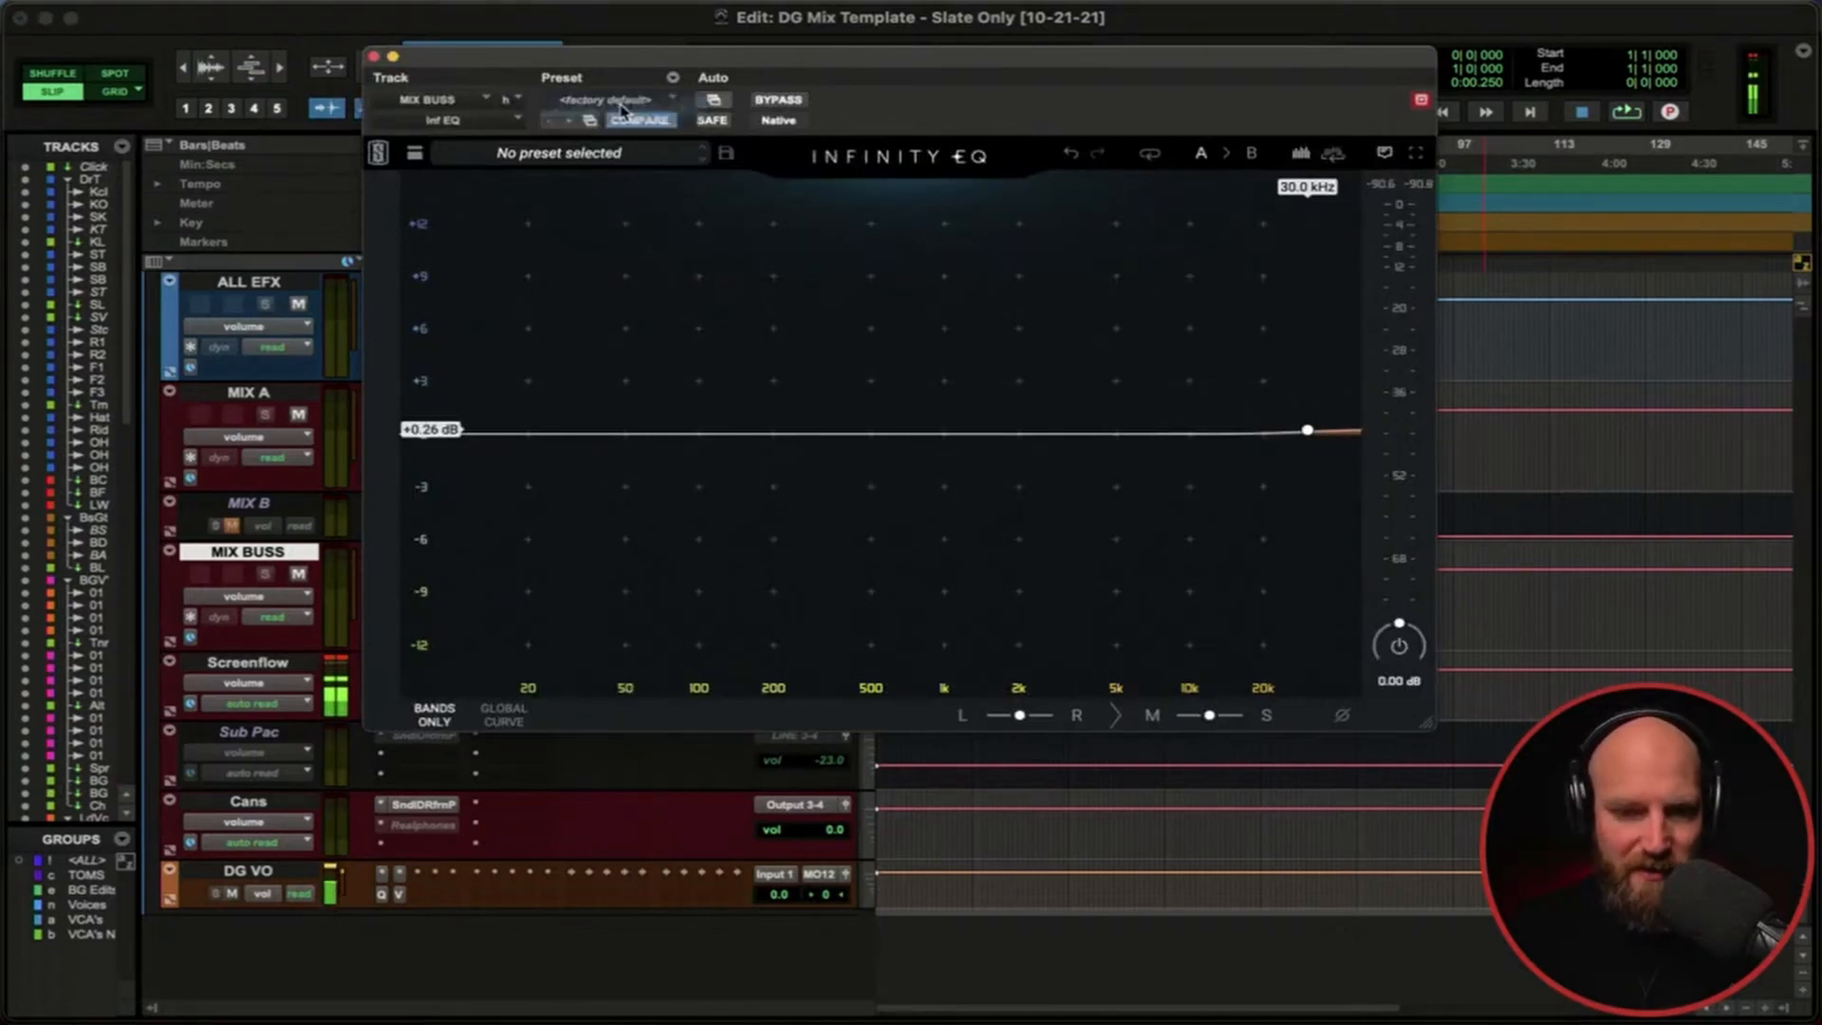
{"action": "left_click", "coordinate": [1287, 434]}
{"action": "left_click_drag", "start_coordinate": [1285, 437], "coordinate": [576, 484]}
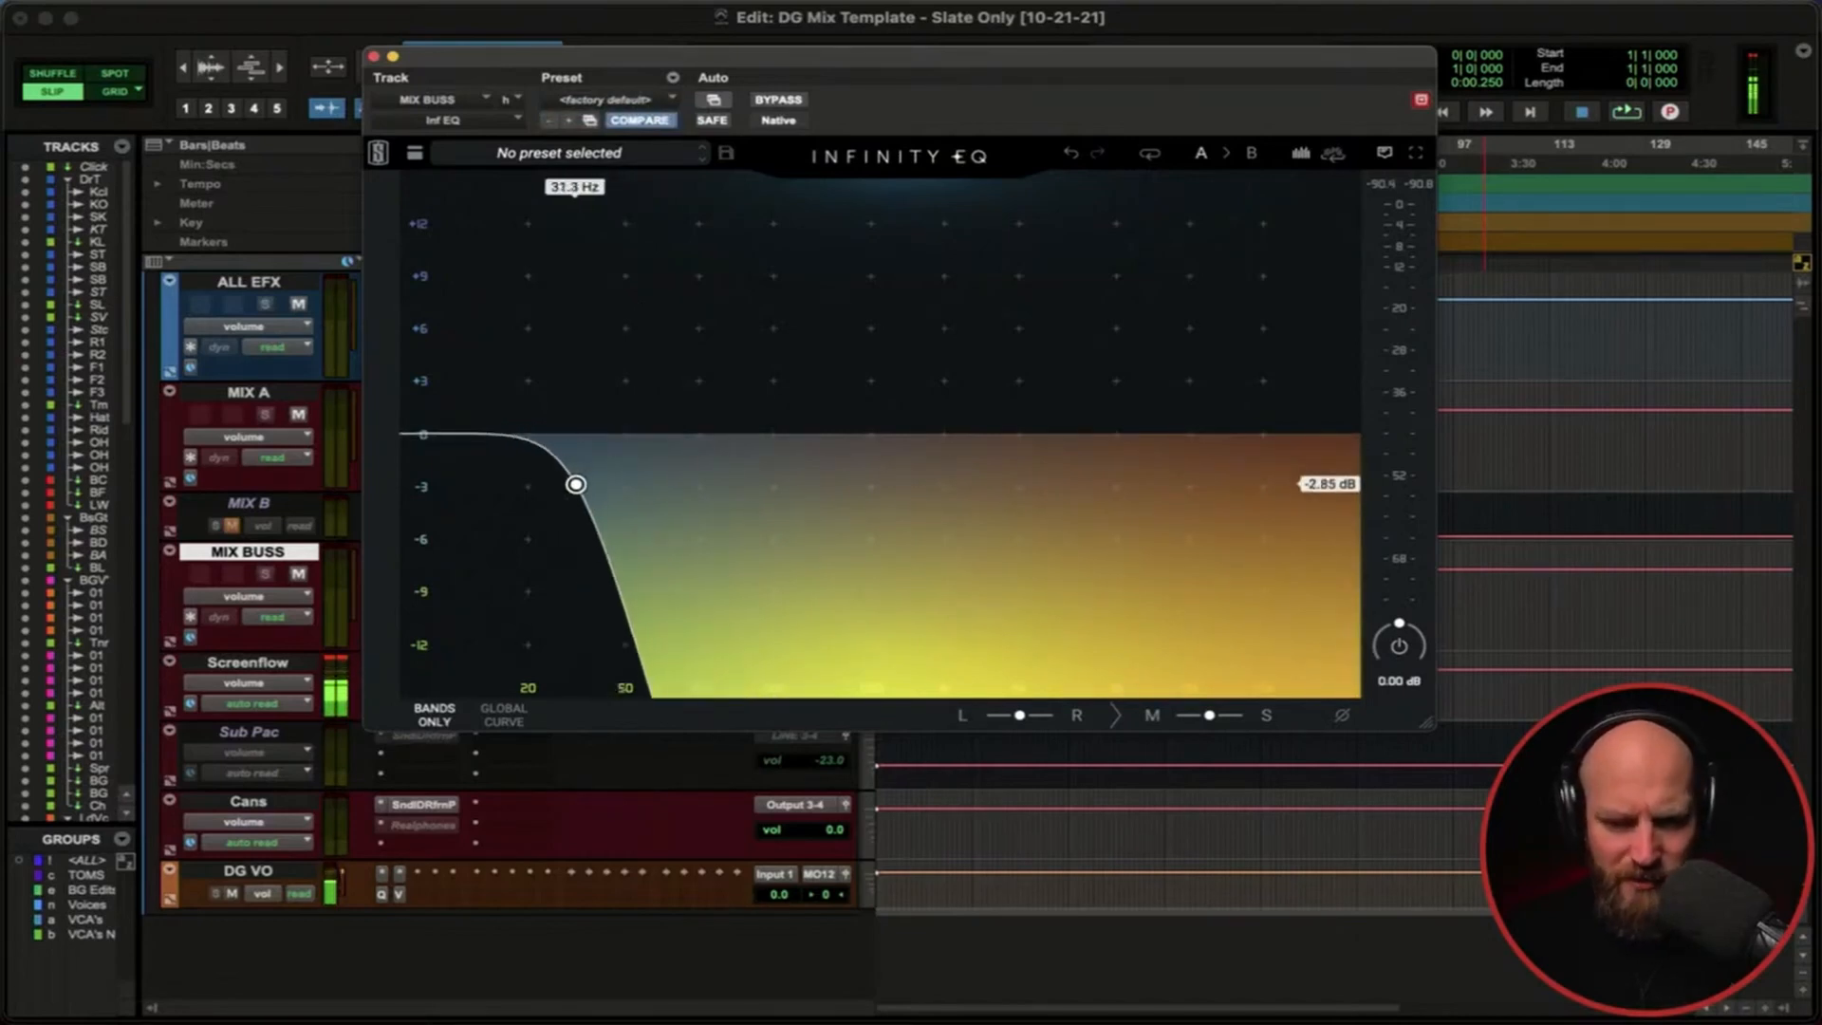
{"action": "key", "text": "super+w"}
Sweep the Inf EQ low-pass cutoff up to about 78 Hz and back to about 34 Hz, and make the insert inactive.
{"action": "left_click", "coordinate": [512, 602]}
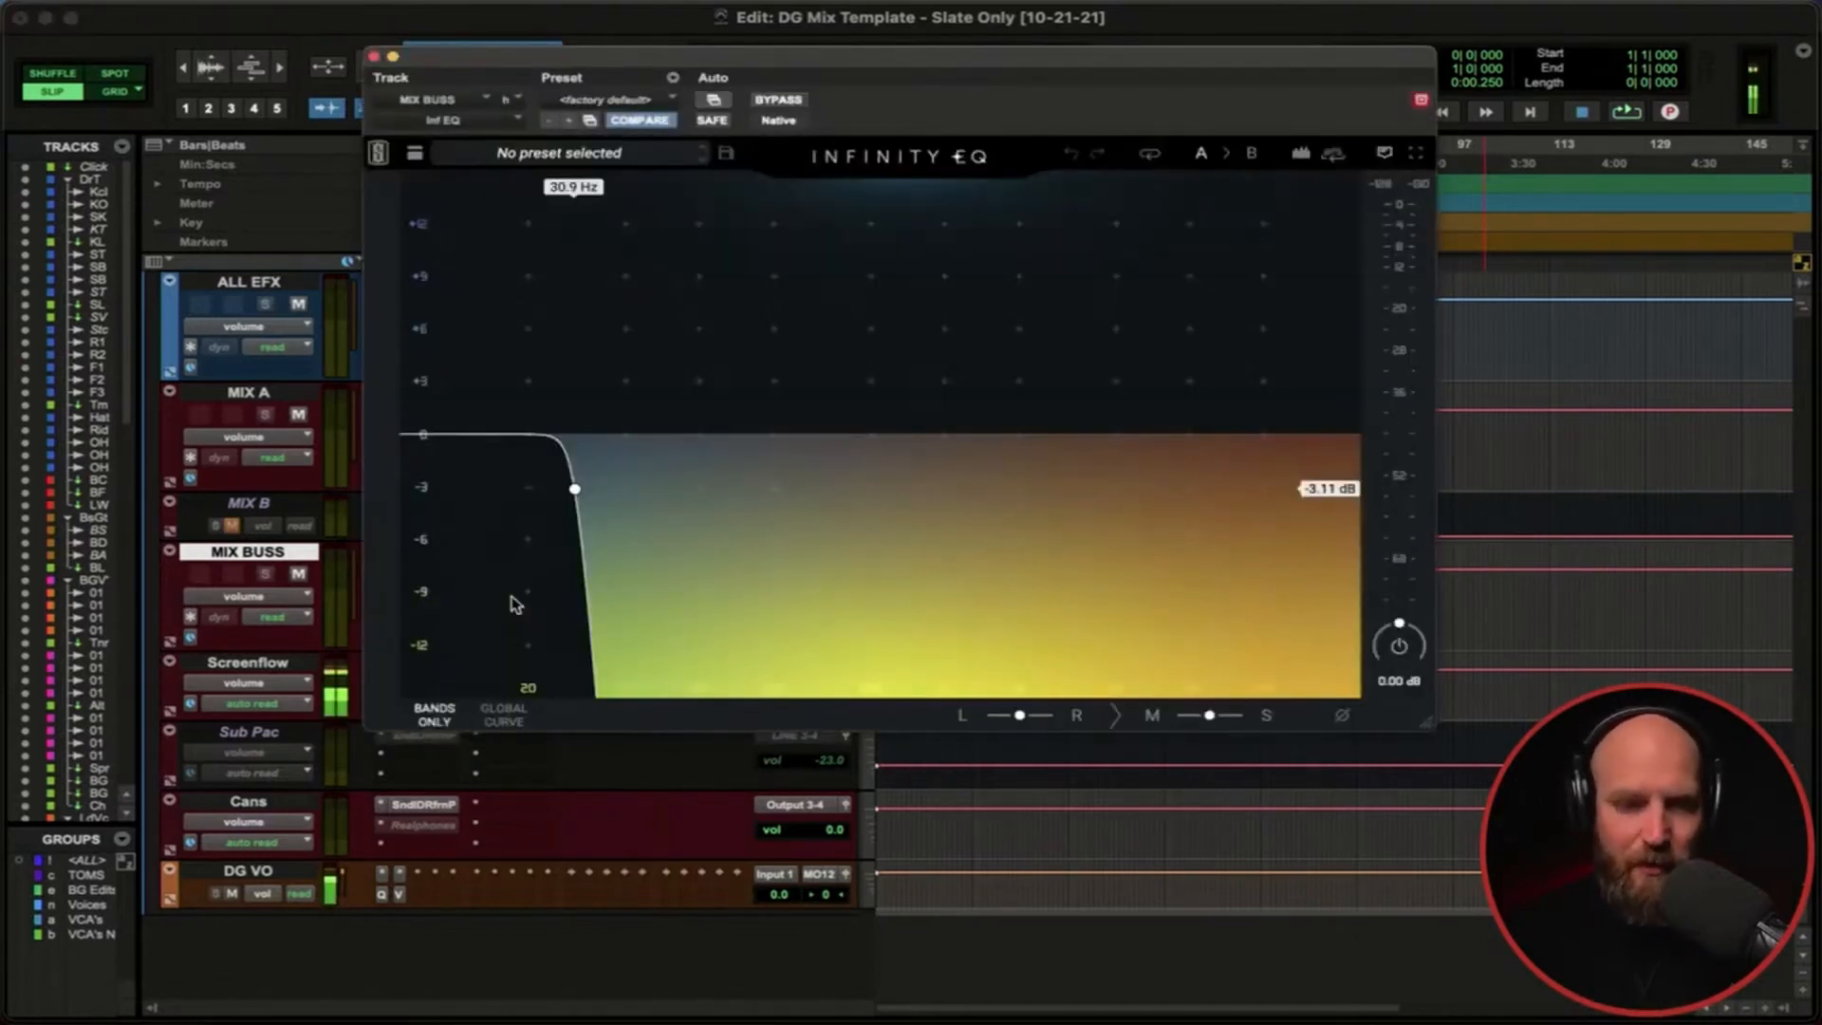
{"action": "left_click_drag", "start_coordinate": [574, 488], "coordinate": [675, 500]}
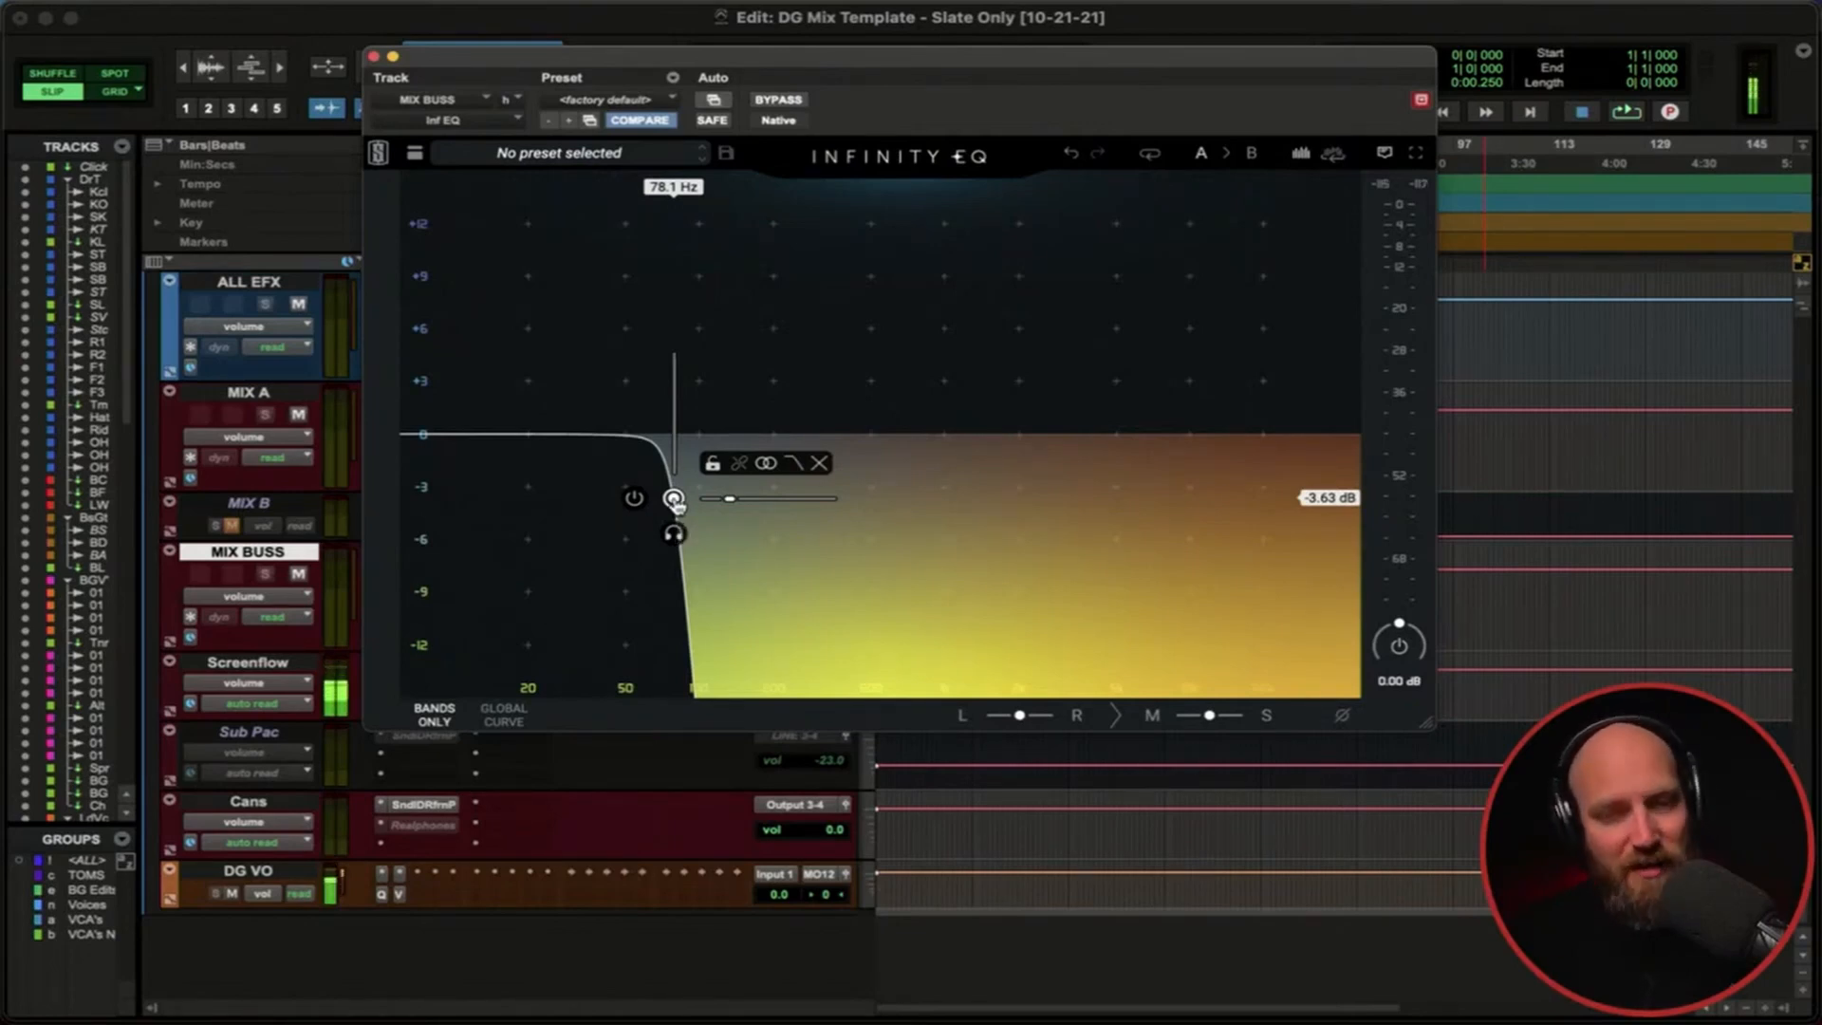
{"action": "left_click_drag", "start_coordinate": [675, 499], "coordinate": [583, 506]}
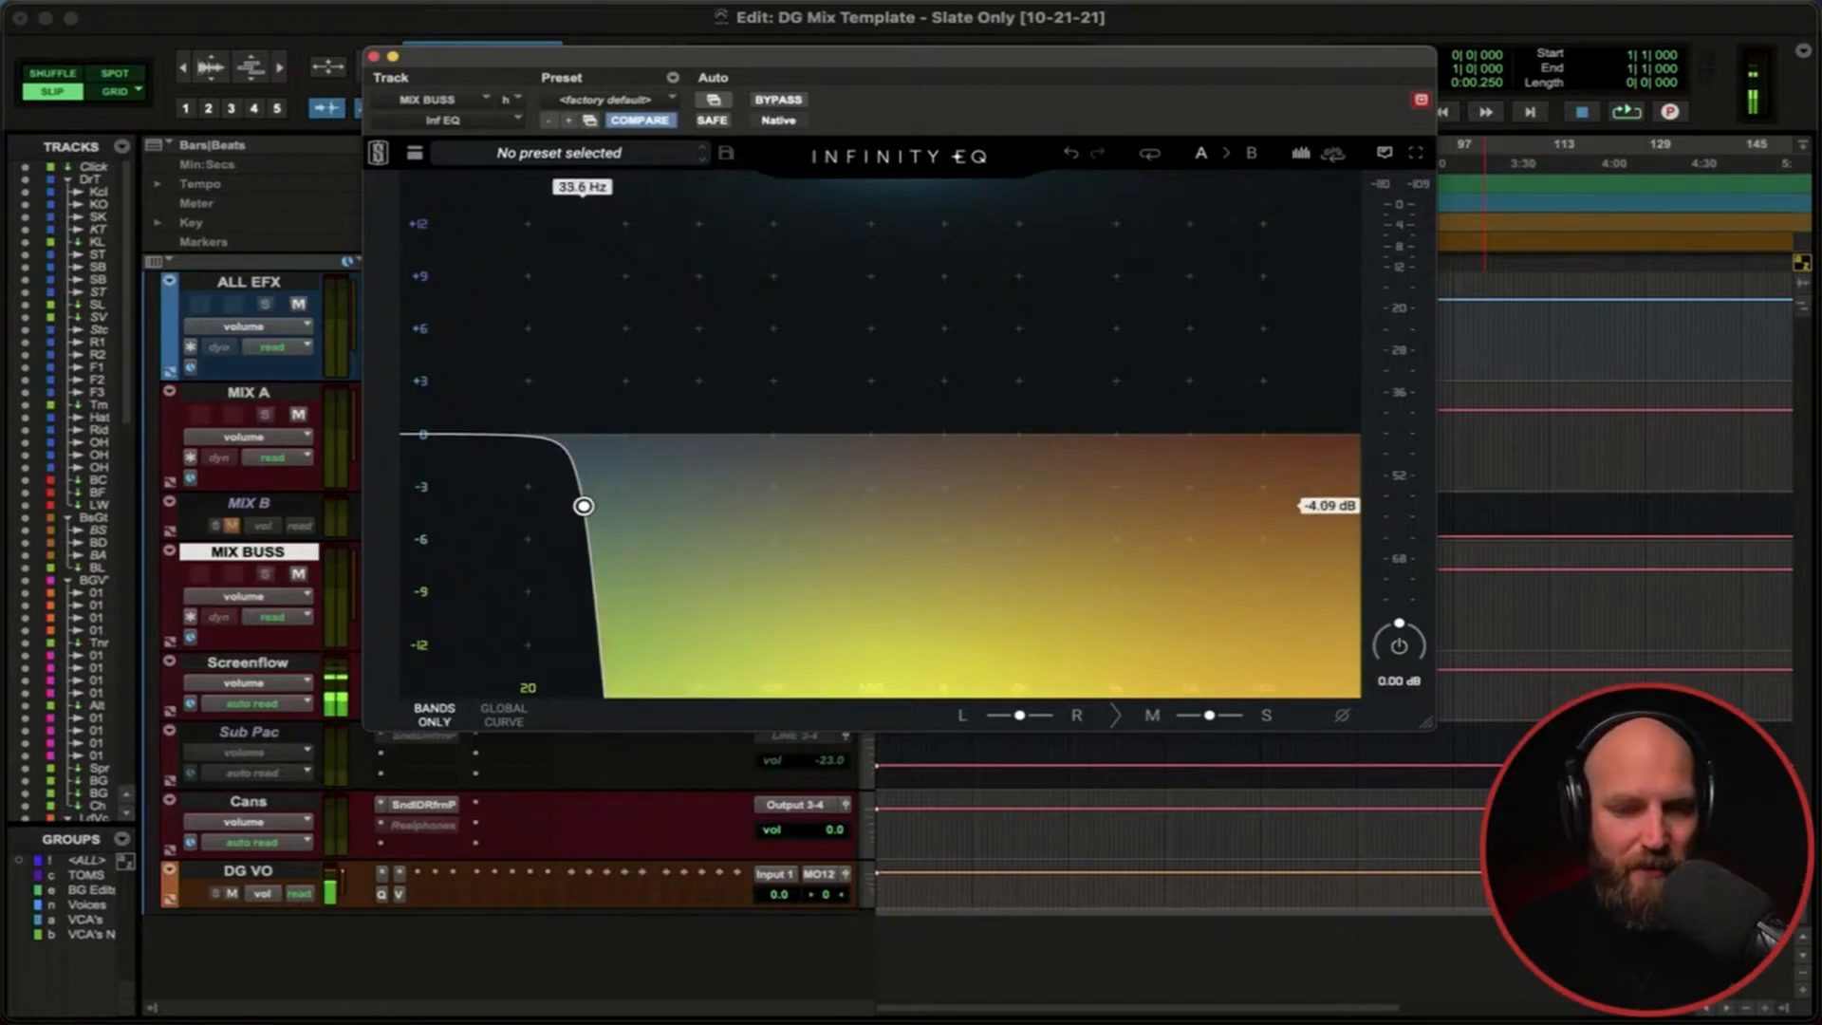
{"action": "left_click", "coordinate": [374, 57]}
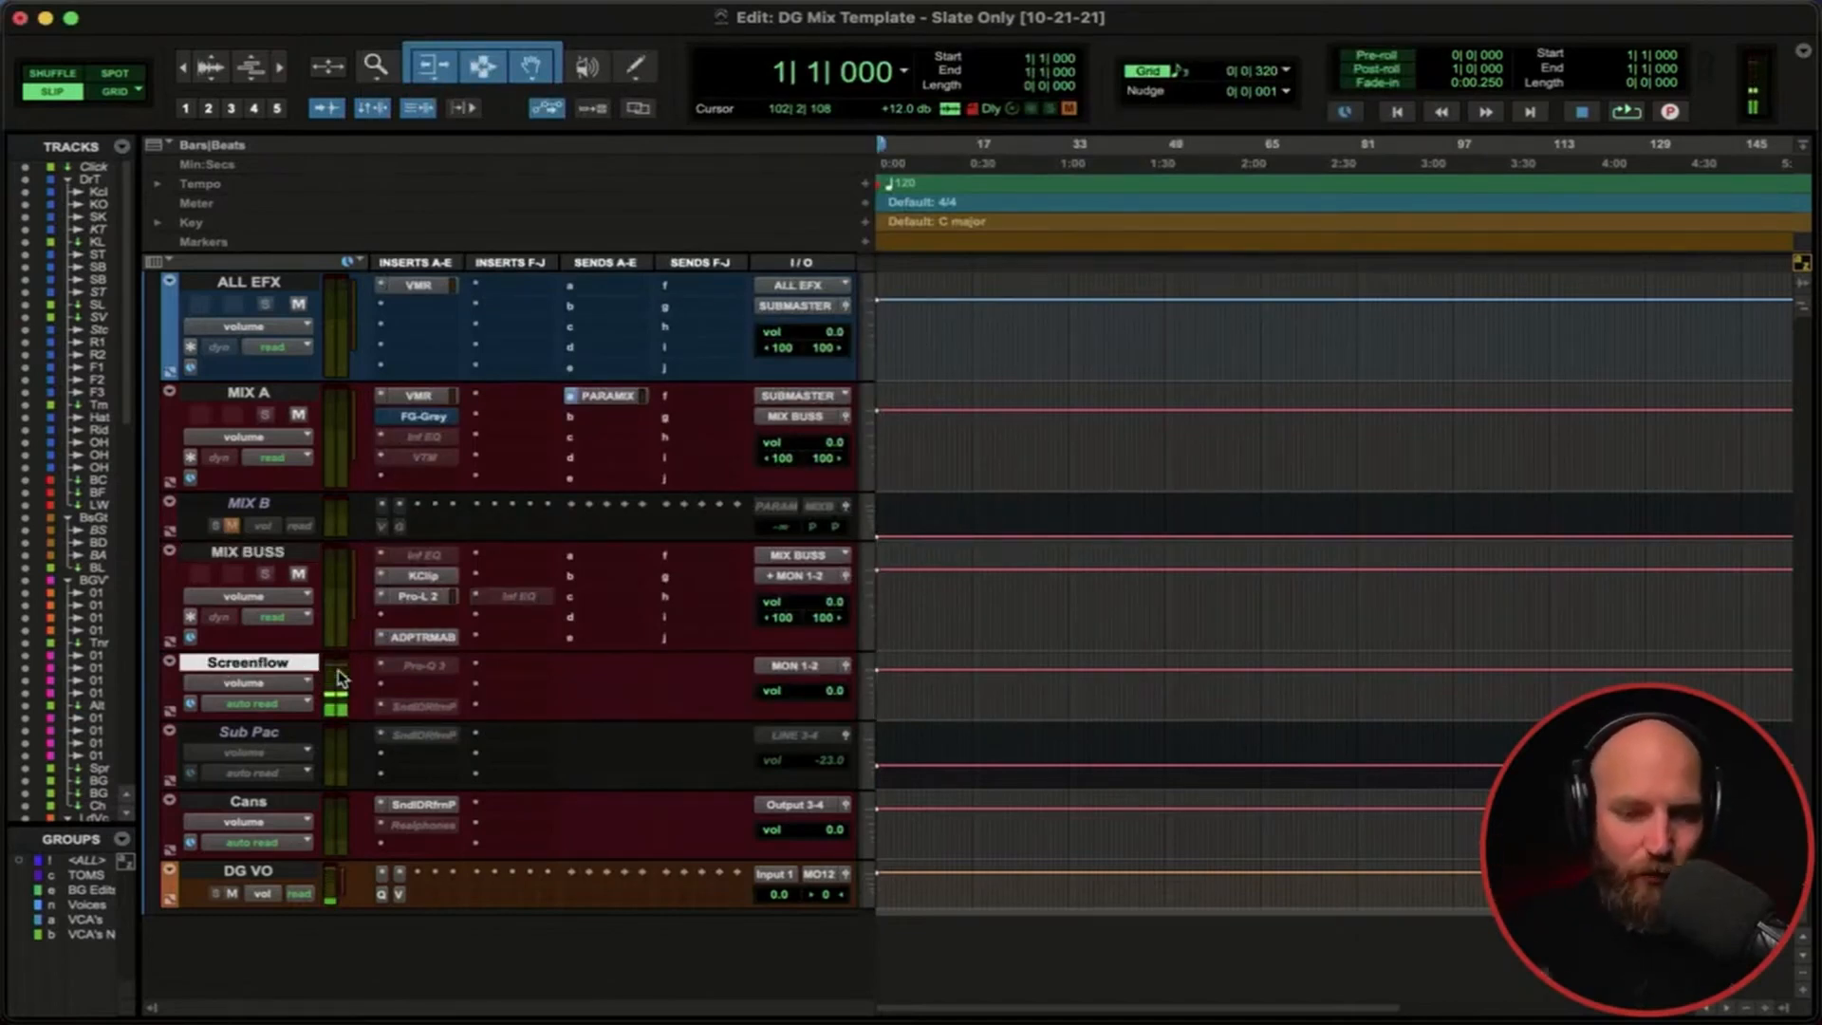
Open the ADPTR MetricAB insert on MIX BUSS and move its window aside to uncover the track list.
{"action": "left_click", "coordinate": [403, 639]}
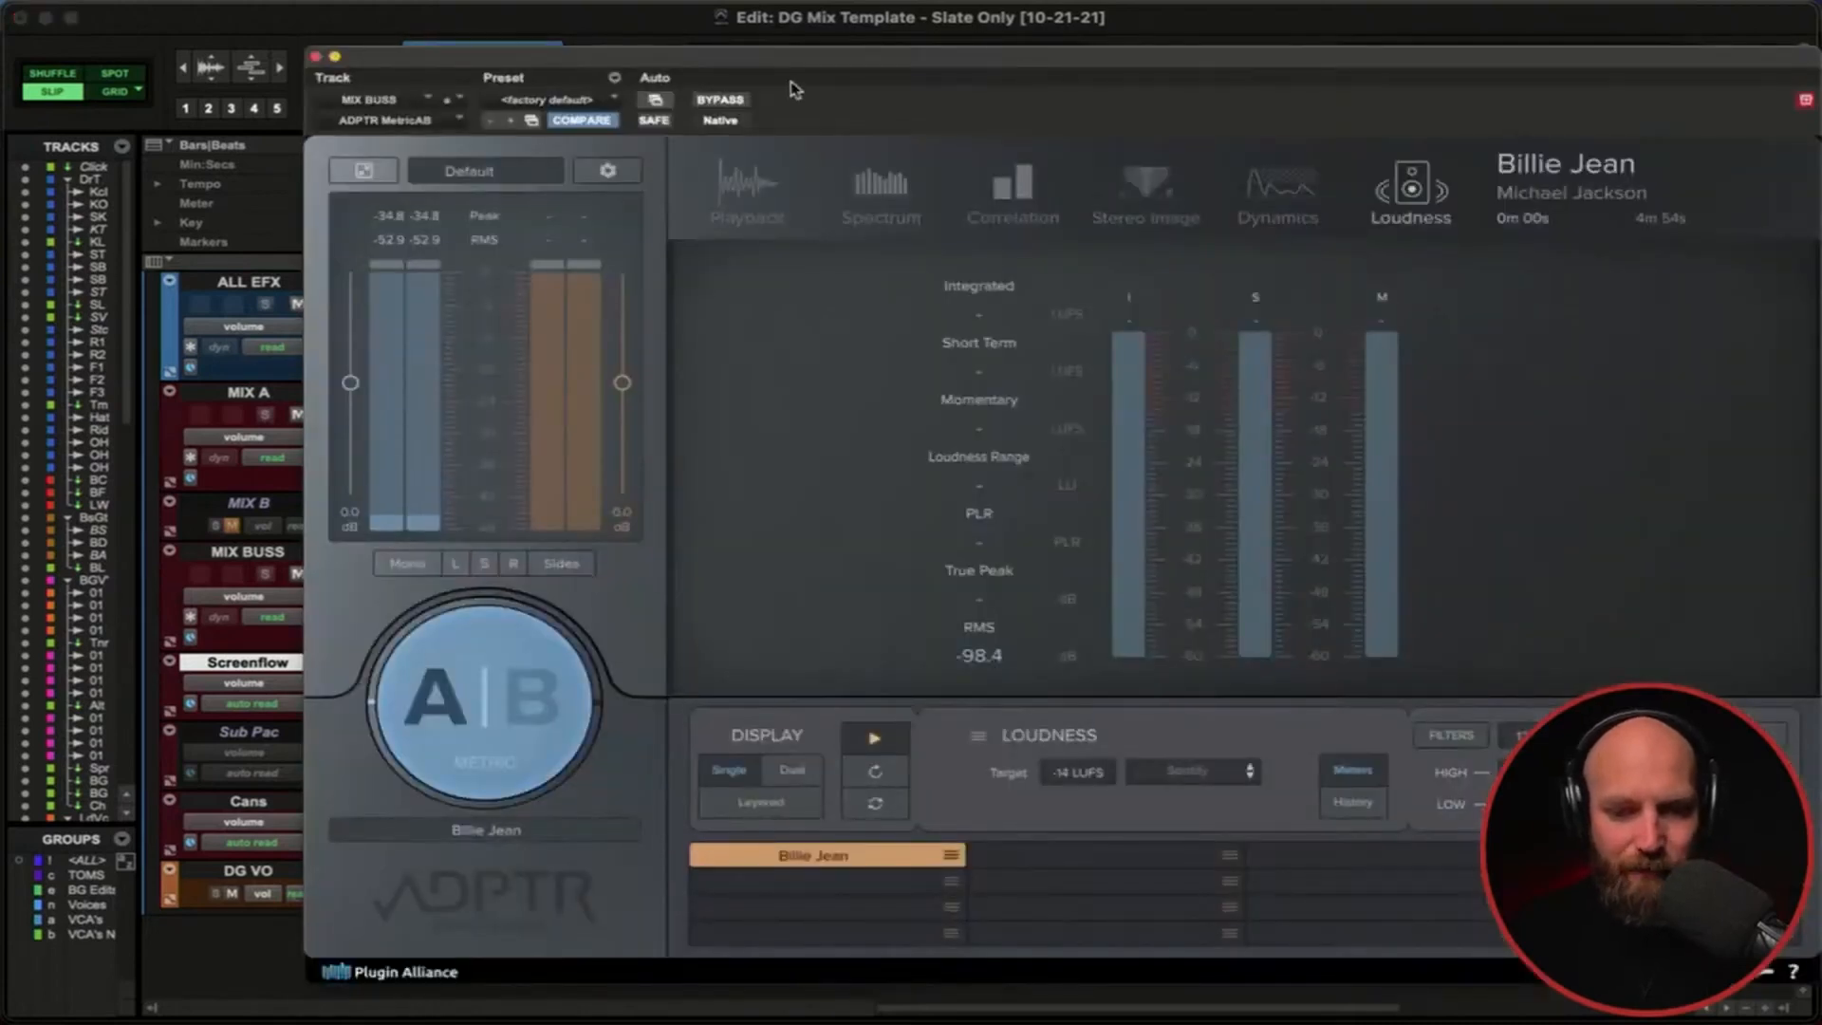
{"action": "left_click_drag", "start_coordinate": [795, 90], "coordinate": [675, 82]}
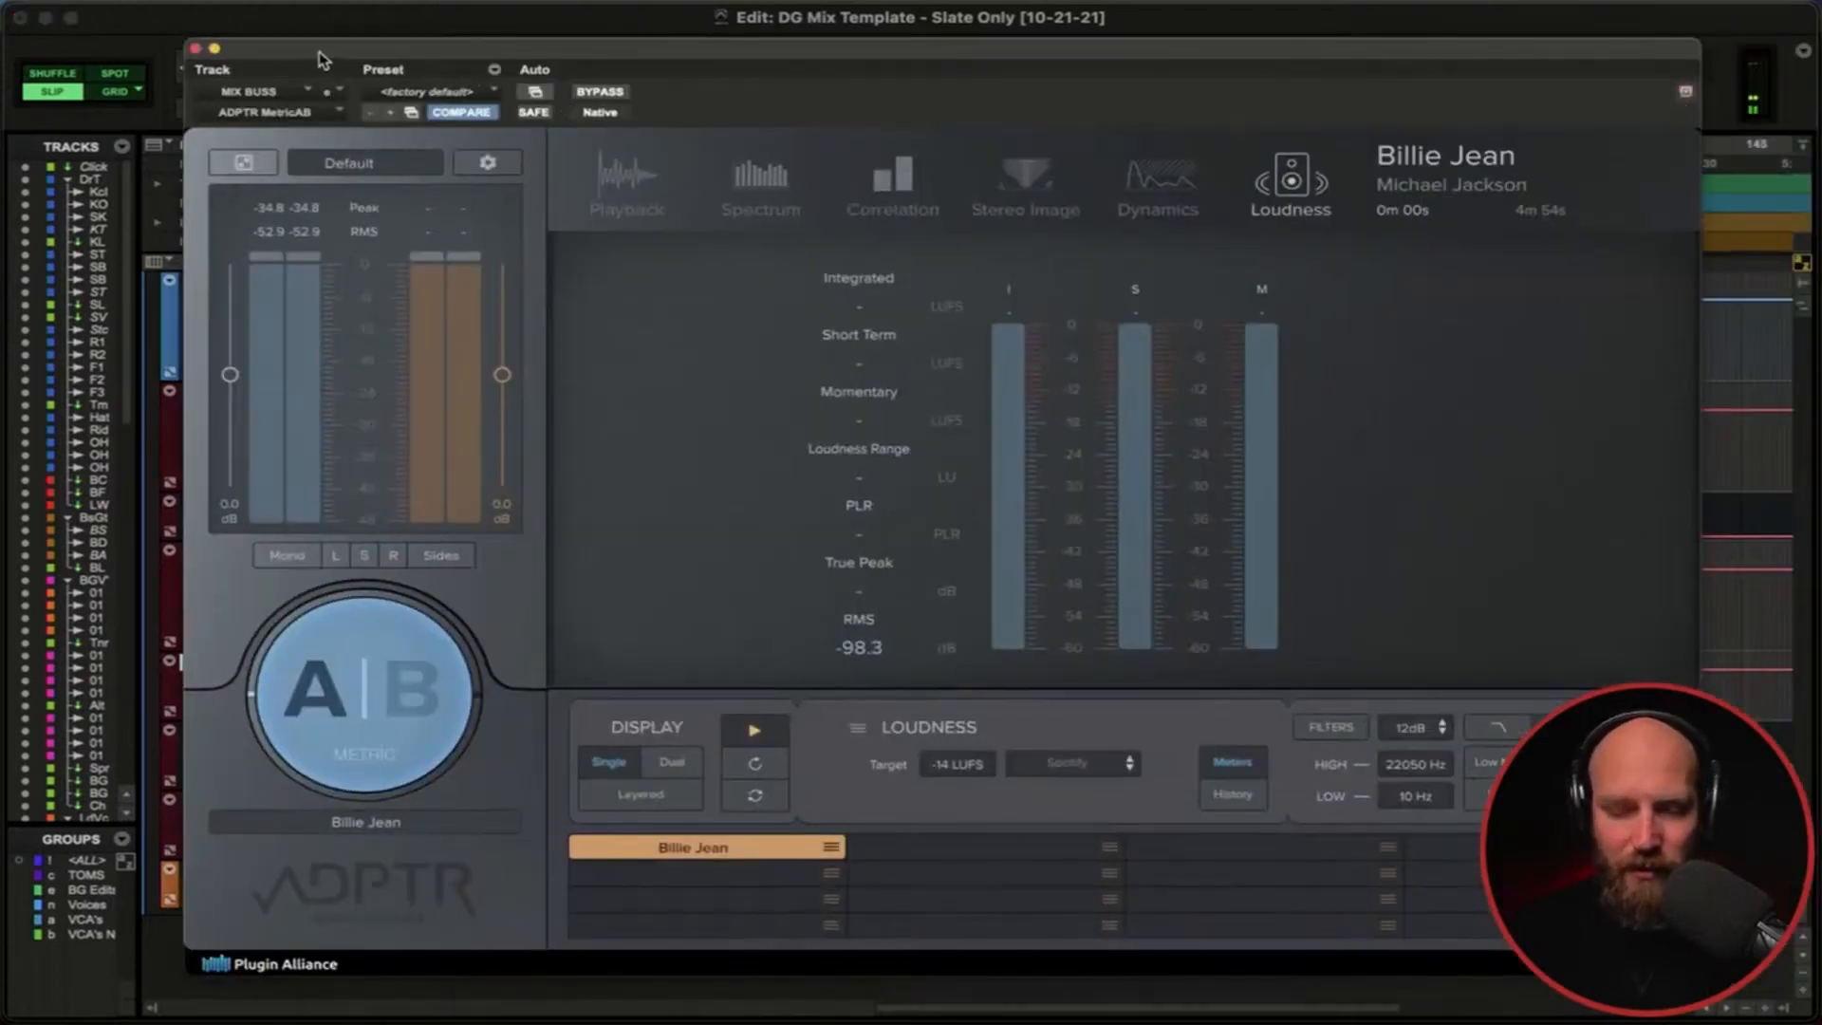
{"action": "left_click_drag", "start_coordinate": [321, 59], "coordinate": [1602, 22]}
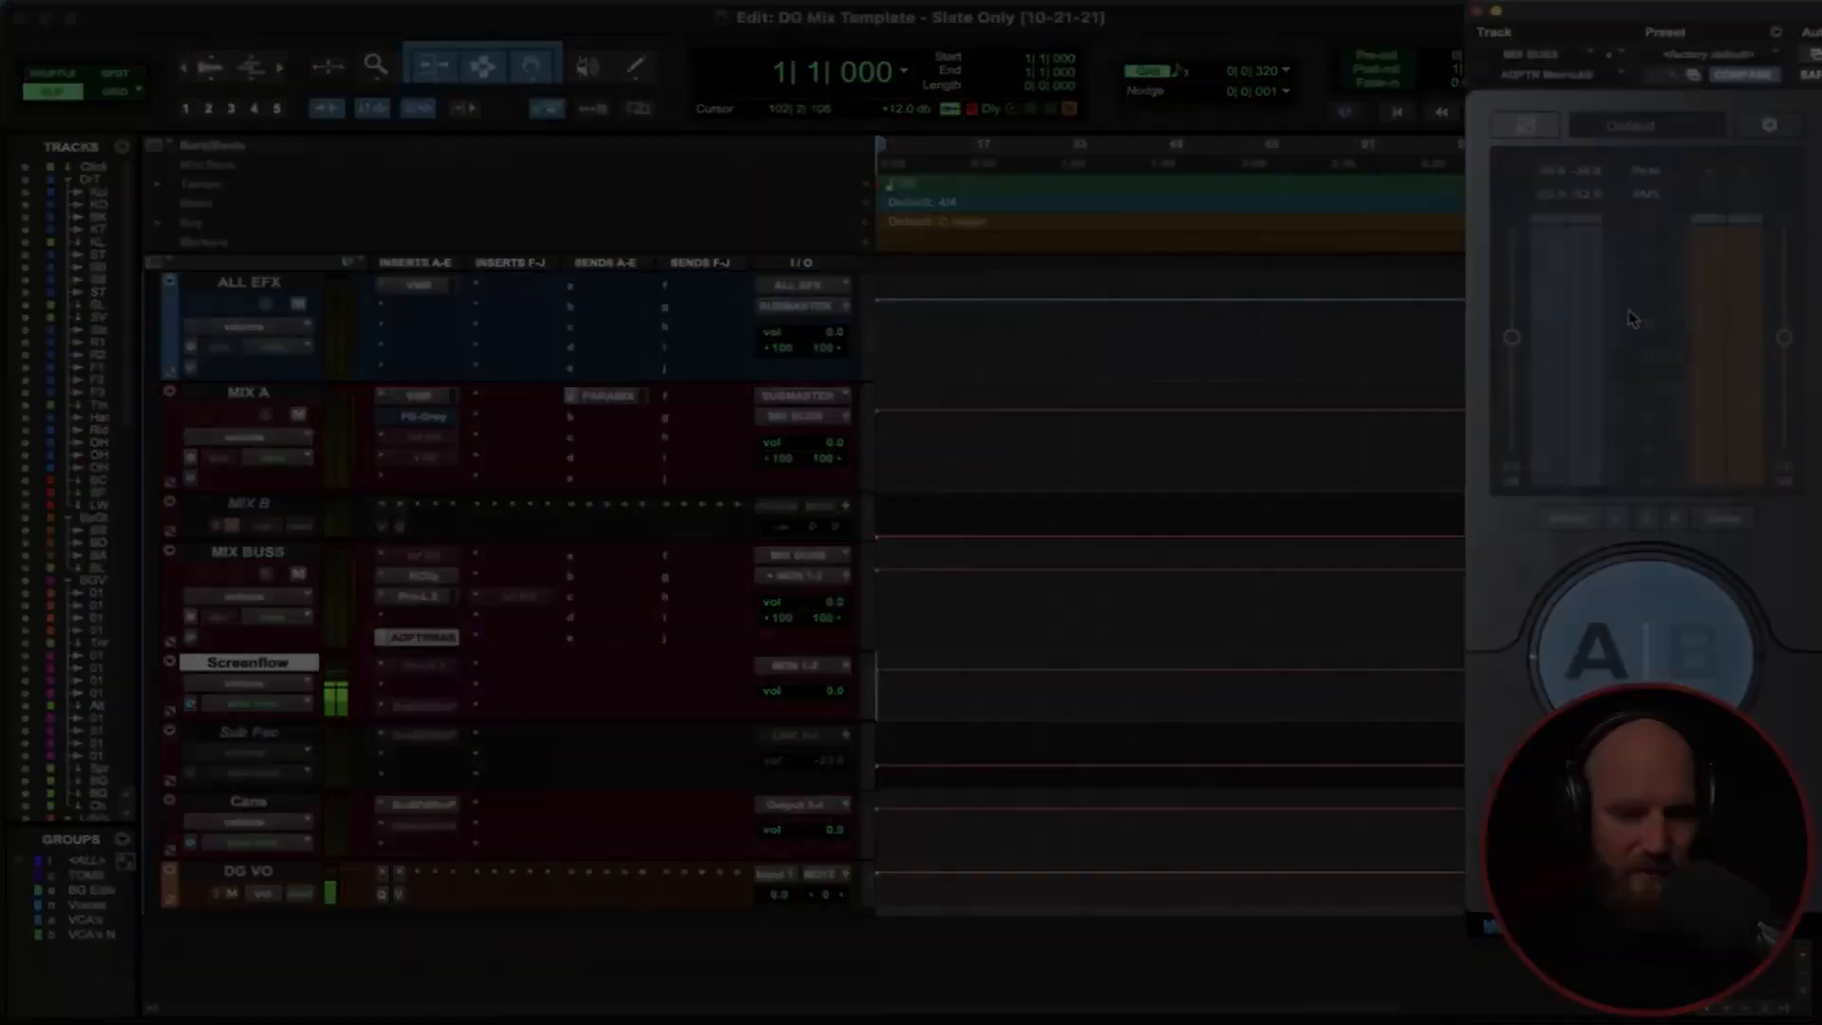